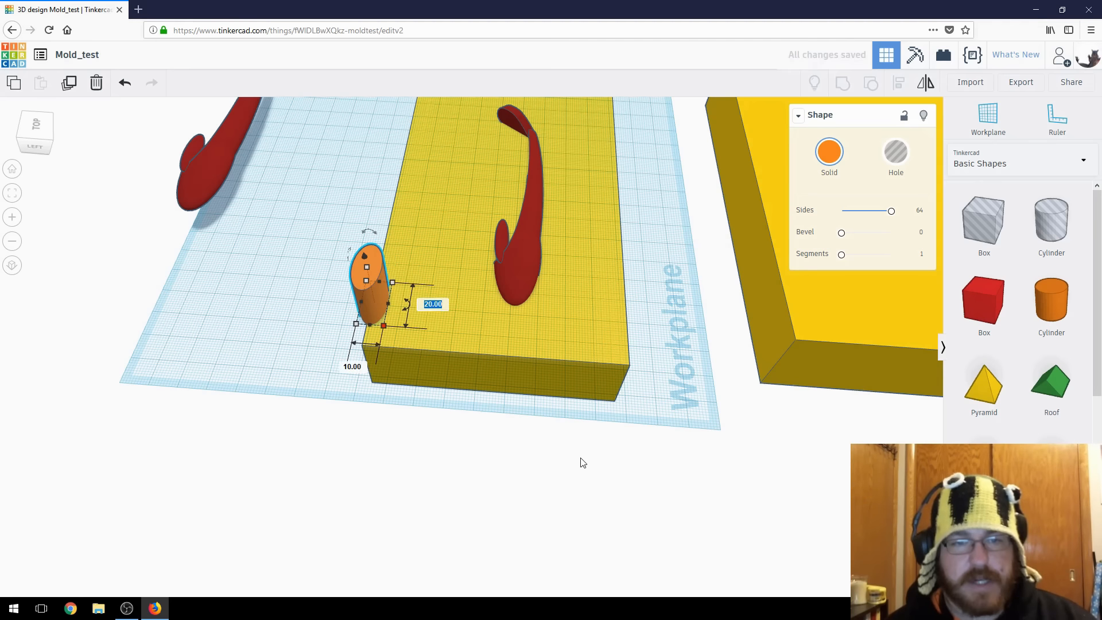
# Step: Set the cylinder's remaining base dimension to 10 mm and lay it horizontally at the block's end near the fish's nose
pyautogui.press('Return')
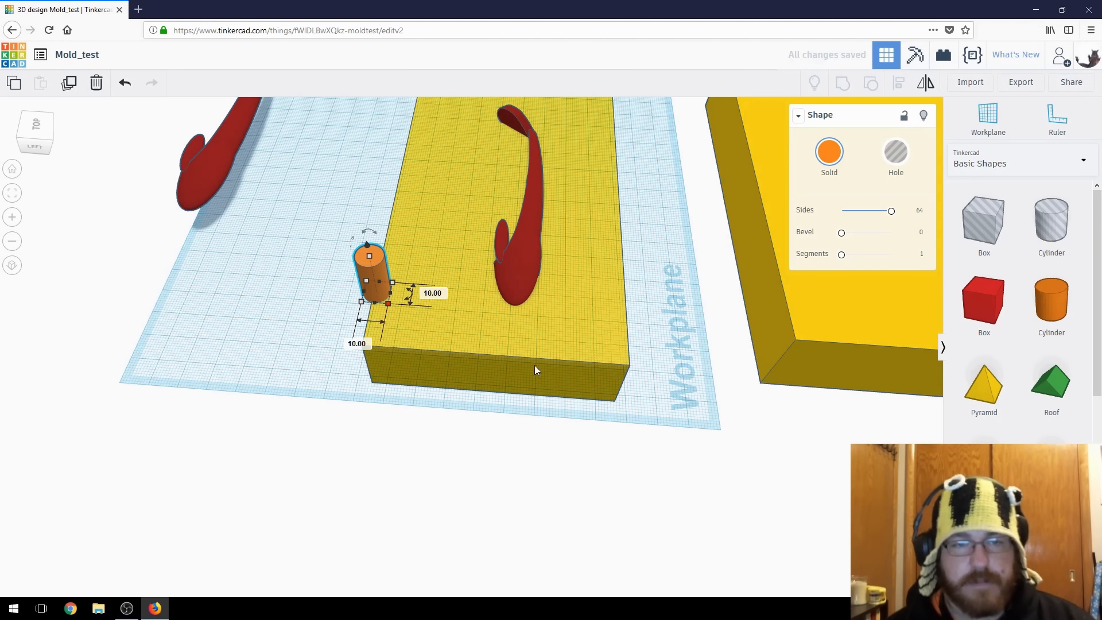
pyautogui.click(298, 294)
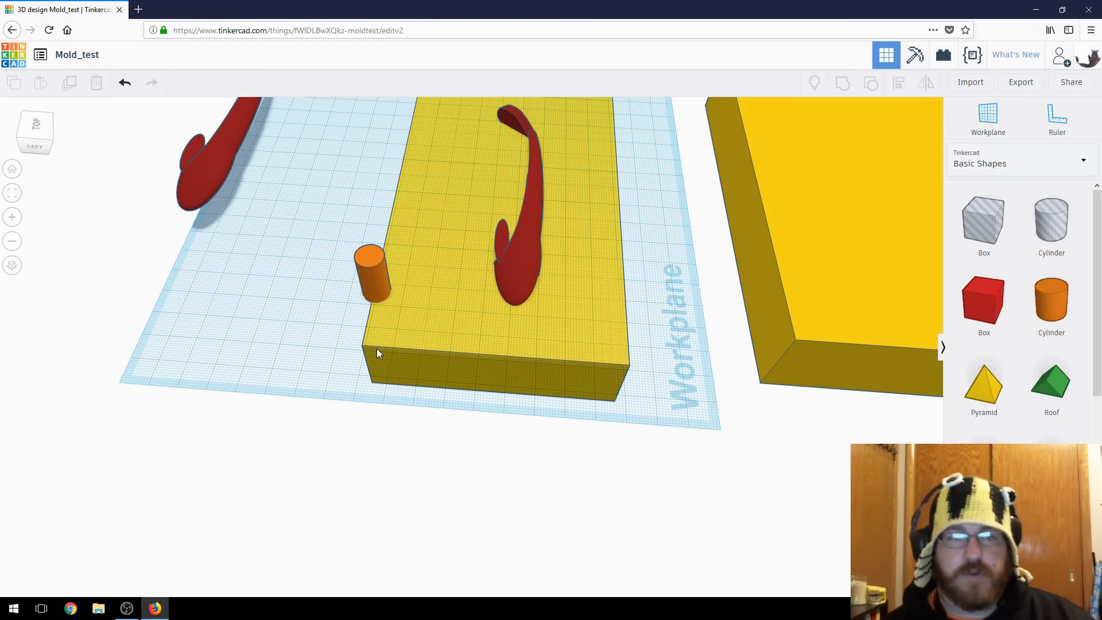
pyautogui.moveTo(374, 278); pyautogui.dragTo(508, 339)
pyautogui.moveTo(356, 332); pyautogui.dragTo(517, 264, button='right')
# Step: Set the horizontal cylinder's height relative to the block's top face to -5 mm
pyautogui.click(524, 277)
pyautogui.write('5')
pyautogui.press('Return')
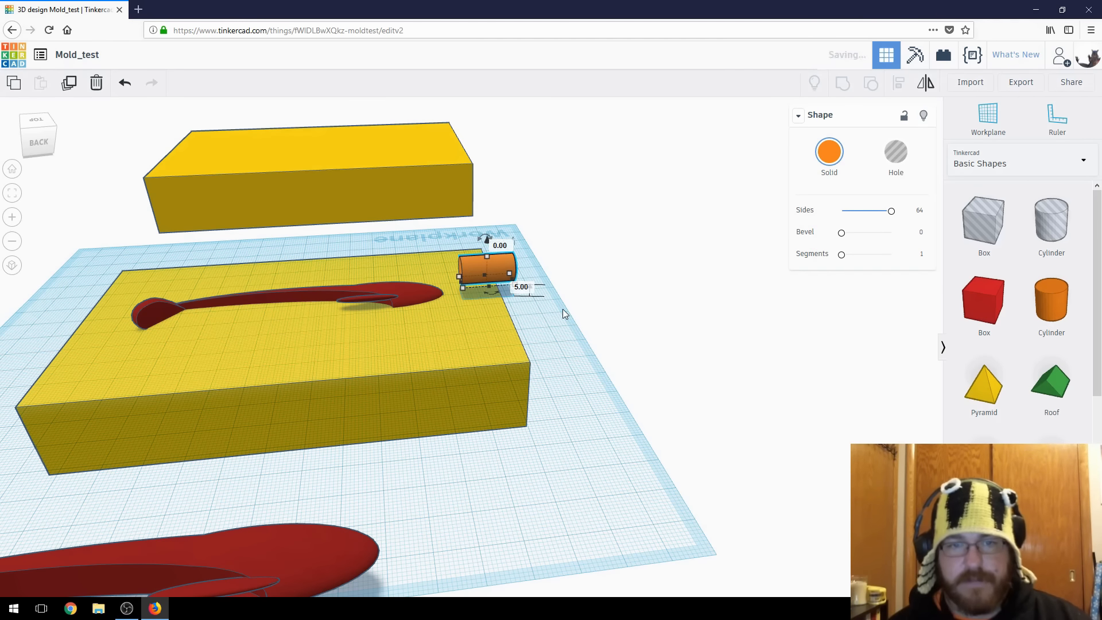
pyautogui.click(522, 287)
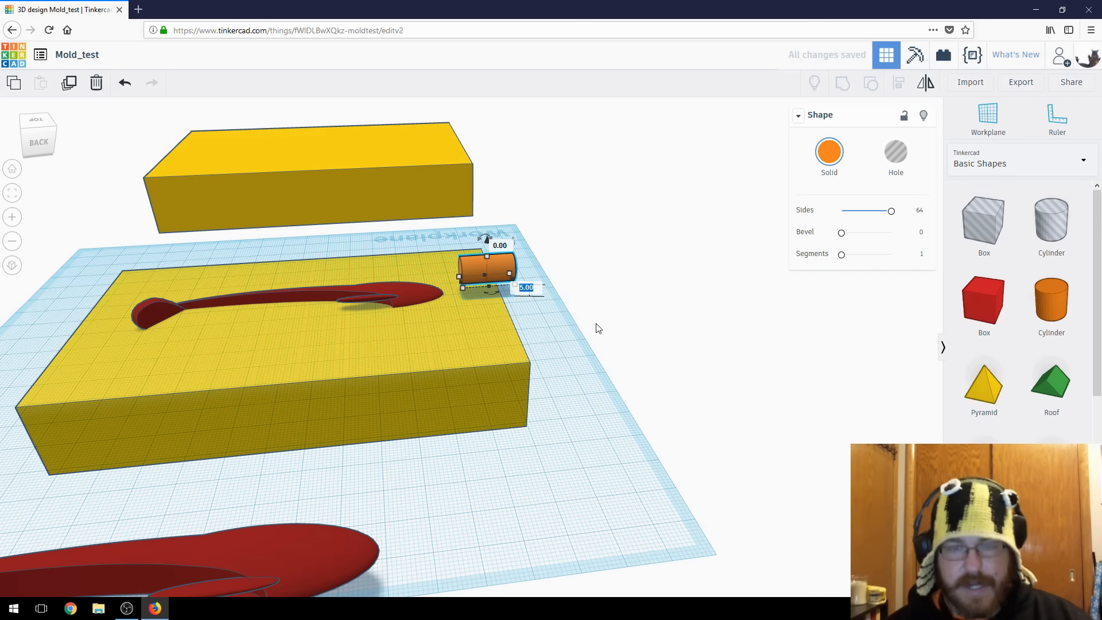
pyautogui.write('-5')
pyautogui.press('Return')
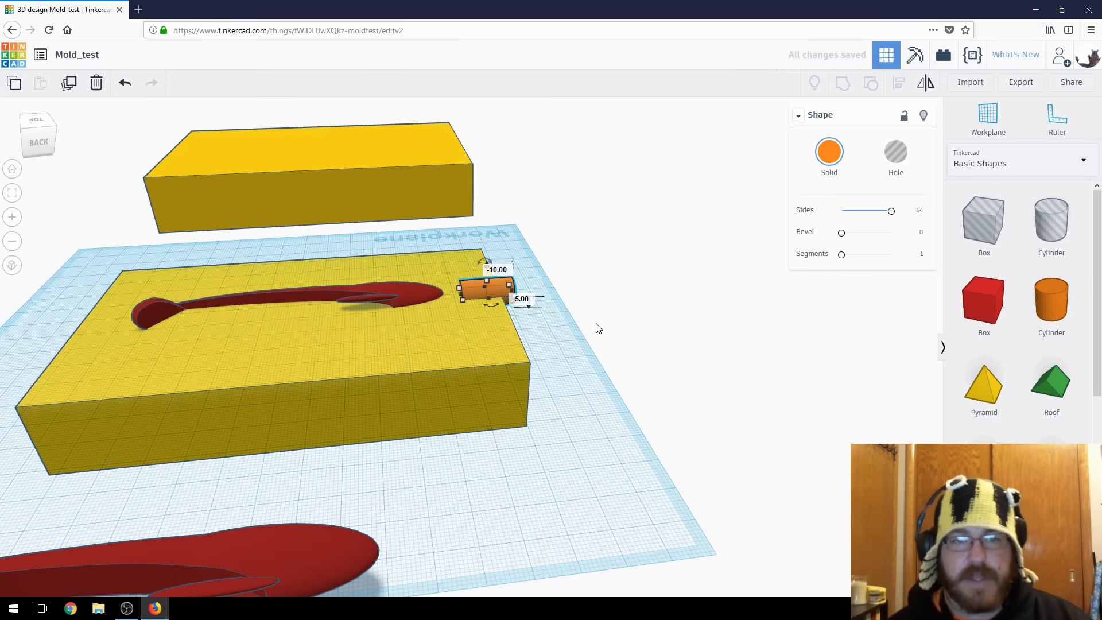
# Step: Line the cylinder up with the fish's nose at the block's edge and place a copy just beyond its outer end
pyautogui.moveTo(616, 315); pyautogui.dragTo(520, 377, button='right')
pyautogui.moveTo(507, 363)
pyautogui.mouseDown()
pyautogui.moveTo(512, 336)
pyautogui.moveTo(512, 352)
pyautogui.mouseUp()
pyautogui.moveTo(512, 352); pyautogui.dragTo(483, 363, button='right')
pyautogui.moveTo(484, 363); pyautogui.dragTo(363, 345)
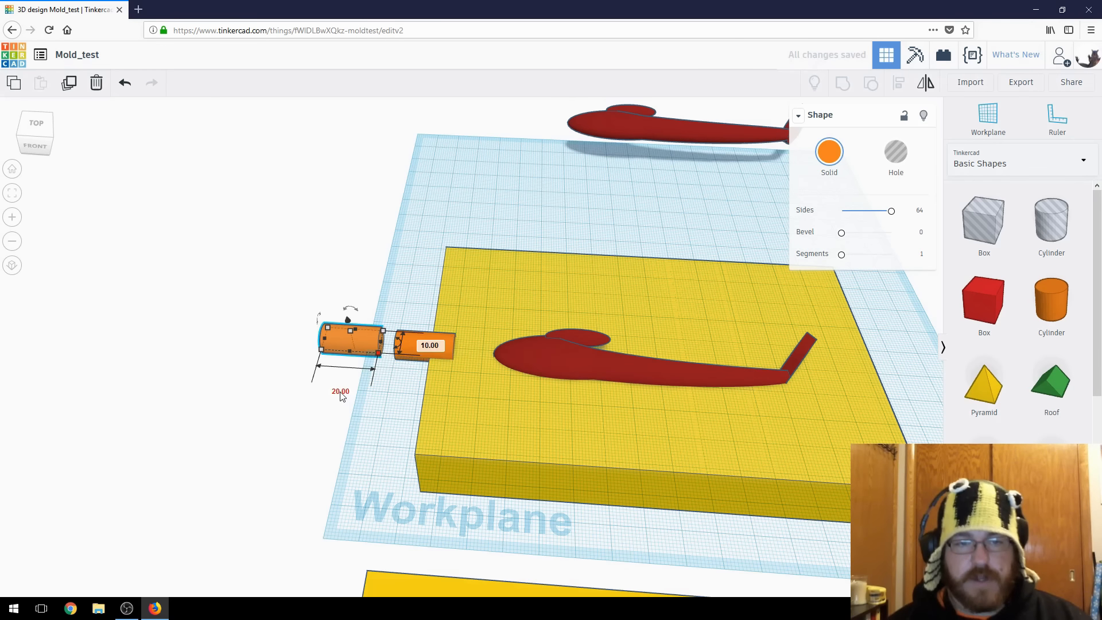
# Step: Reduce the copied cylinder's diameter to 5 mm in both width and height, keeping its length
pyautogui.click(340, 391)
pyautogui.moveTo(406, 387); pyautogui.dragTo(415, 425, button='right')
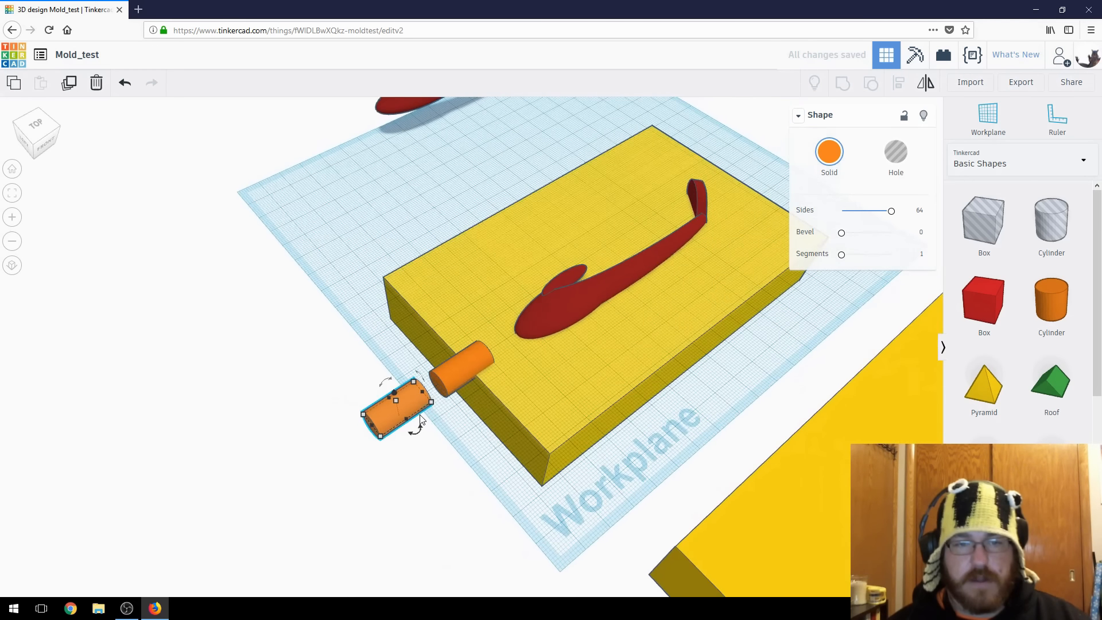
pyautogui.click(460, 368)
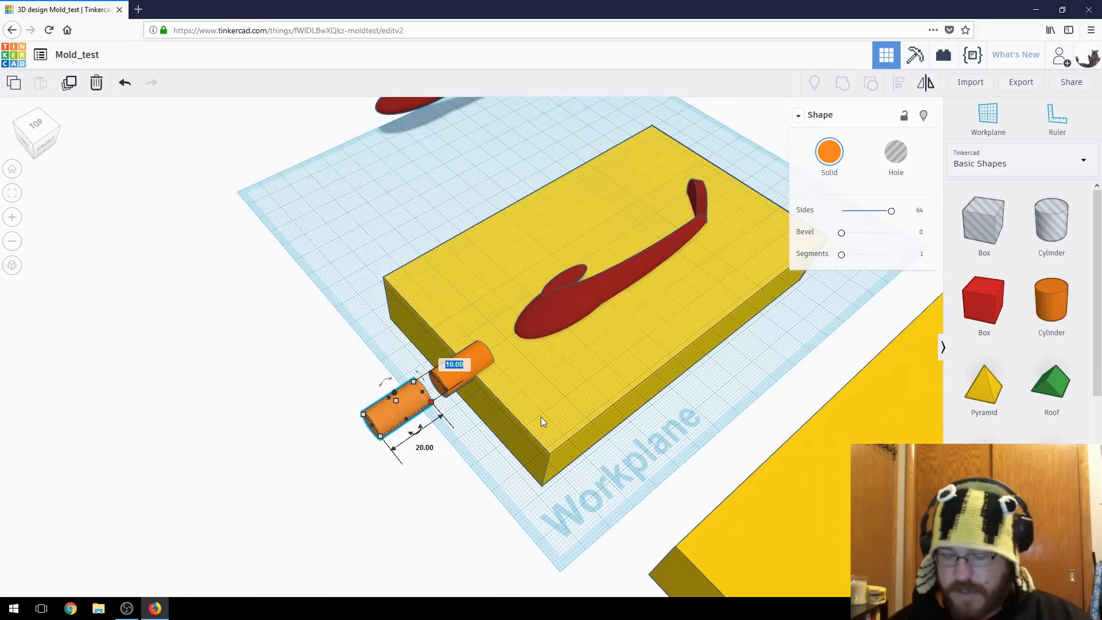
pyautogui.write('5')
pyautogui.press('Return')
pyautogui.moveTo(541, 417); pyautogui.dragTo(437, 353, button='right')
pyautogui.moveTo(442, 354)
pyautogui.click(486, 364)
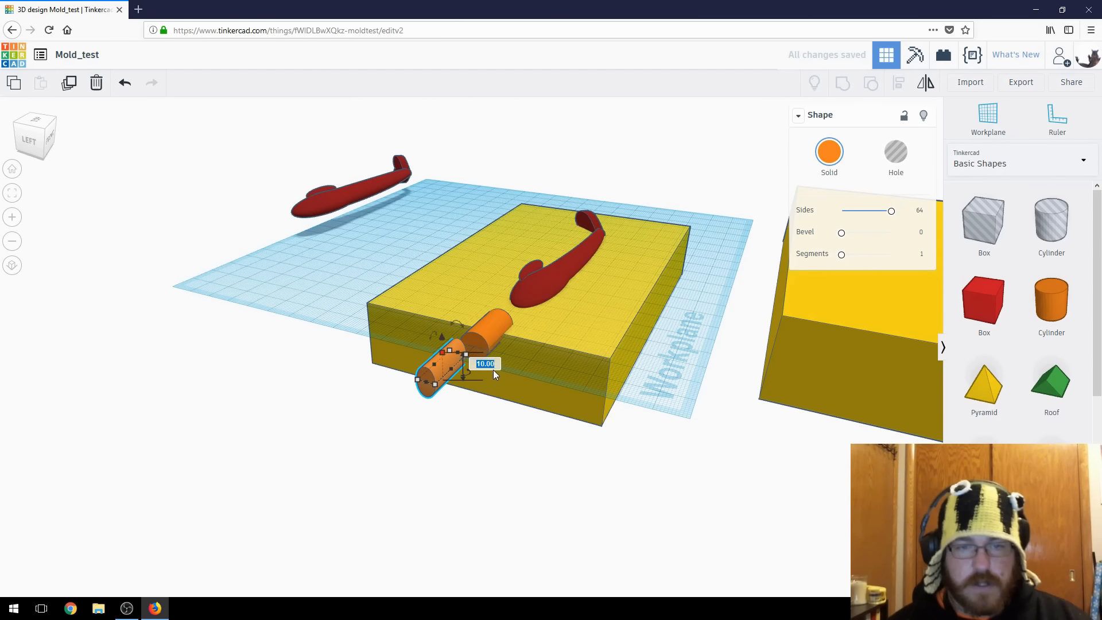
pyautogui.write('6')
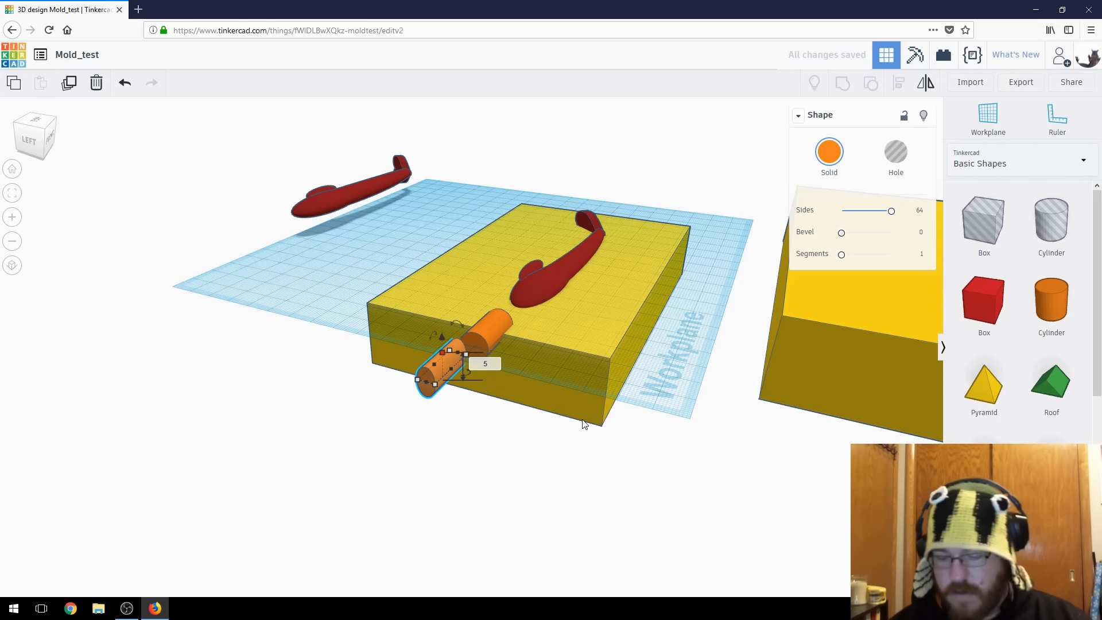
pyautogui.press('Return')
# Step: Move the narrow cylinder between the large cylinder and the fish's nose
pyautogui.moveTo(563, 429); pyautogui.dragTo(291, 424, button='right')
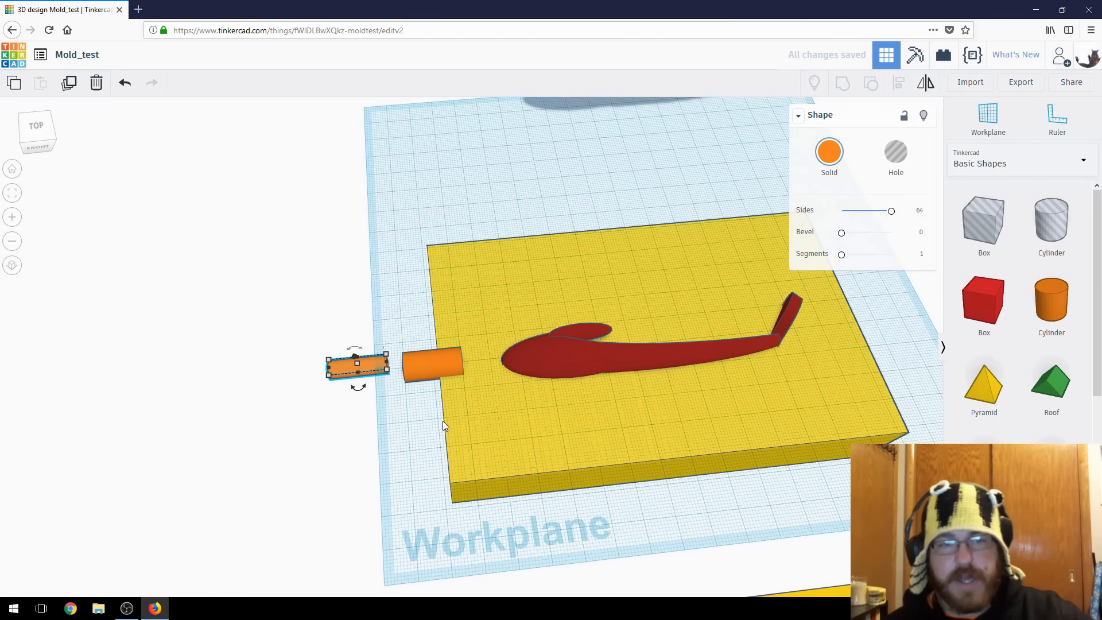
pyautogui.moveTo(350, 368); pyautogui.dragTo(462, 361)
pyautogui.moveTo(439, 368)
pyautogui.mouseDown(button='right')
pyautogui.moveTo(389, 391)
pyautogui.moveTo(437, 380)
pyautogui.mouseUp(button='right')
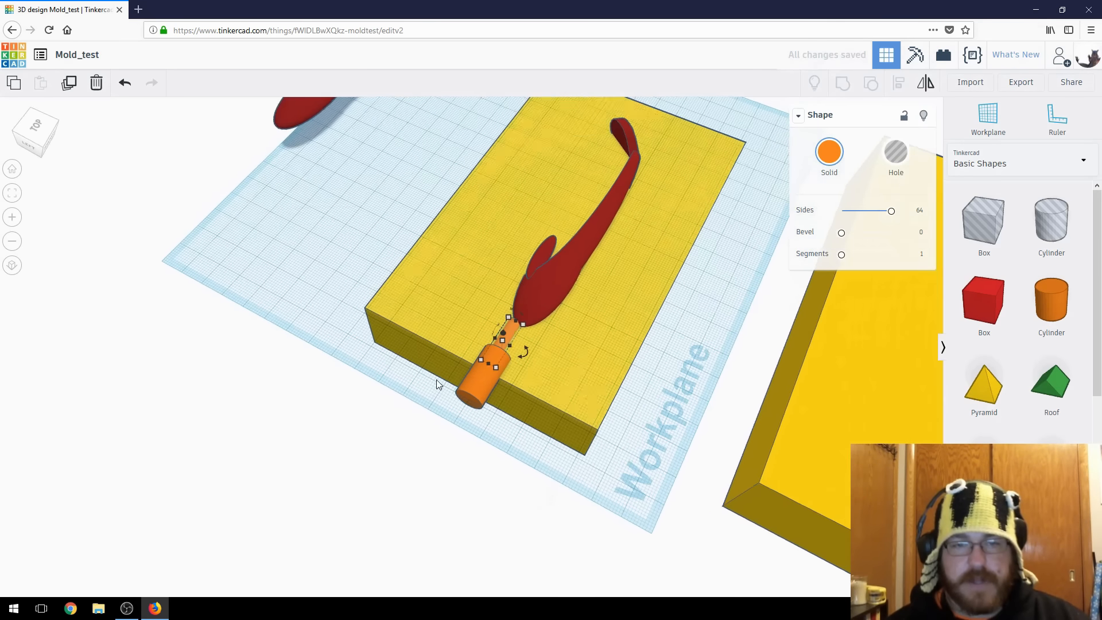
# Step: Align the narrow and large cylinders on a common center line
pyautogui.keyDown('shift'); pyautogui.click(477, 381); pyautogui.keyUp('shift')
pyautogui.click(902, 82)
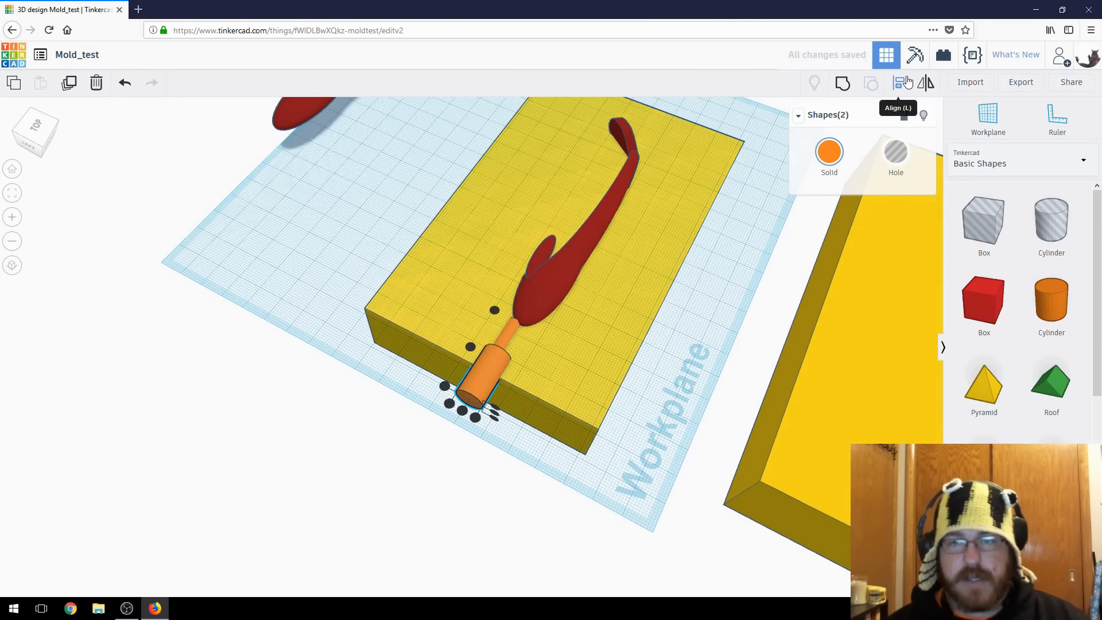
pyautogui.moveTo(392, 430); pyautogui.dragTo(542, 361, button='right')
pyautogui.click(481, 392)
pyautogui.moveTo(597, 418); pyautogui.dragTo(397, 402, button='right')
pyautogui.click(396, 402)
pyautogui.moveTo(325, 397); pyautogui.dragTo(360, 352, button='right')
# Step: Select both cylinders without the yellow block and group them into one sprue
pyautogui.moveTo(405, 326); pyautogui.dragTo(482, 425)
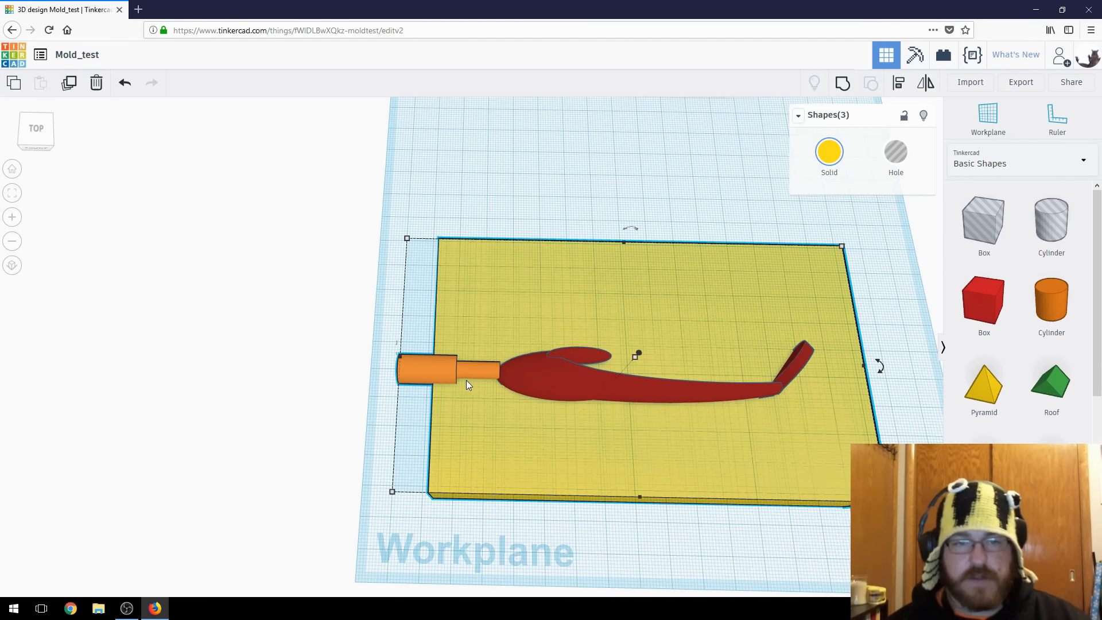
pyautogui.keyDown('shift'); pyautogui.click(747, 279); pyautogui.keyUp('shift')
pyautogui.moveTo(342, 340); pyautogui.dragTo(746, 201, button='right')
pyautogui.click(843, 85)
pyautogui.moveTo(592, 455); pyautogui.dragTo(490, 433, button='right')
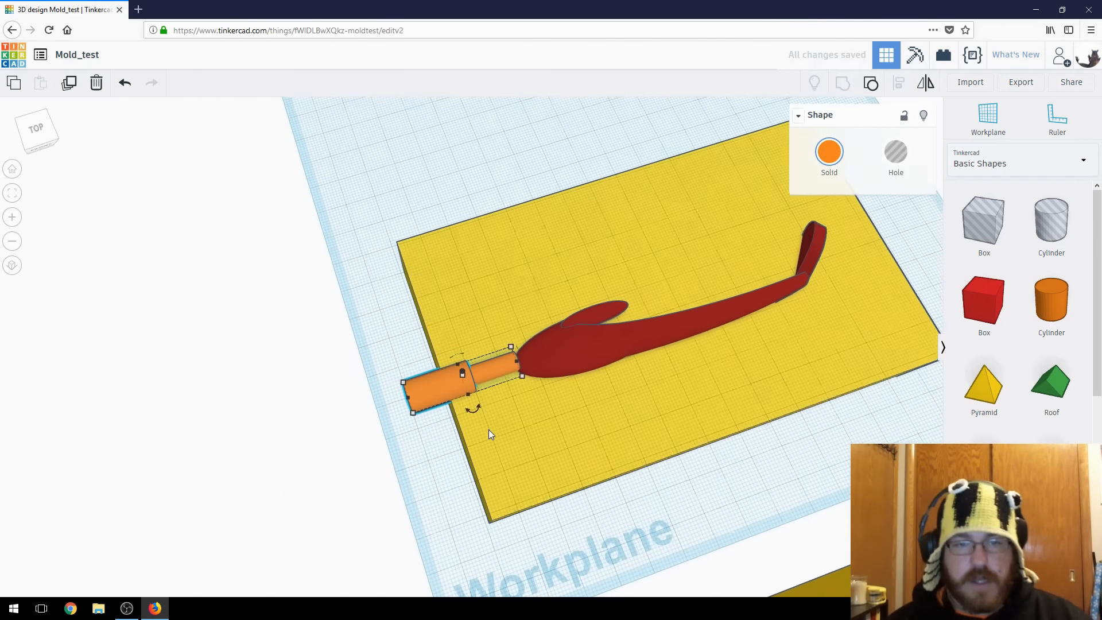
# Step: Nudge the grouped sprue about 1 mm in each direction so its neck meets the fish's nose
pyautogui.scroll(5, 490, 433)
pyautogui.moveTo(399, 409); pyautogui.dragTo(418, 404)
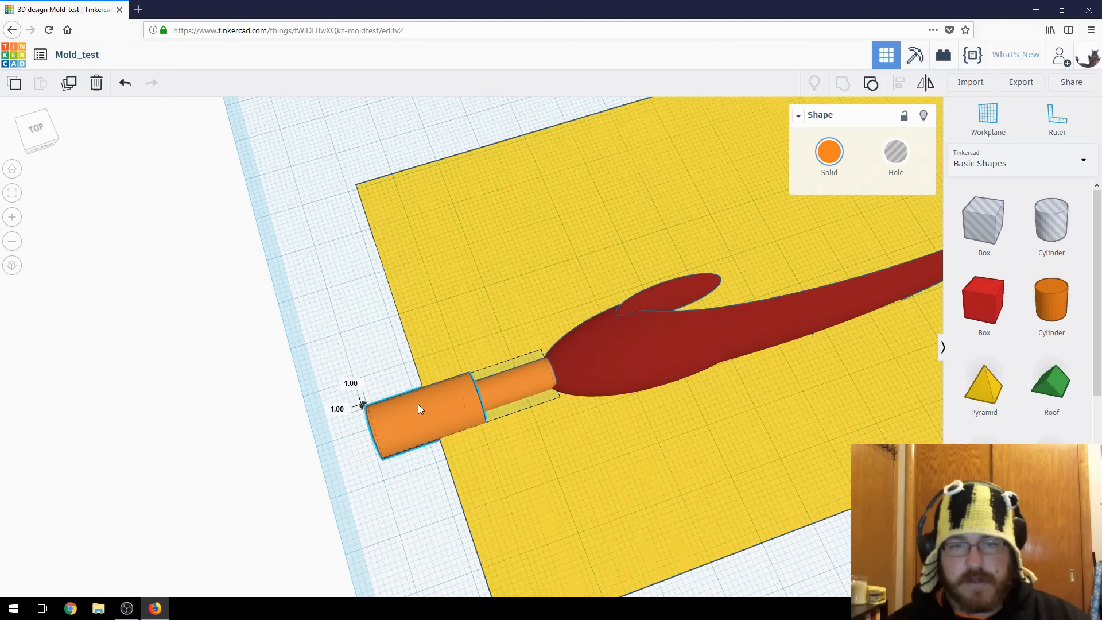
pyautogui.moveTo(588, 518); pyautogui.dragTo(481, 415, button='right')
pyautogui.scroll(4, 480, 418)
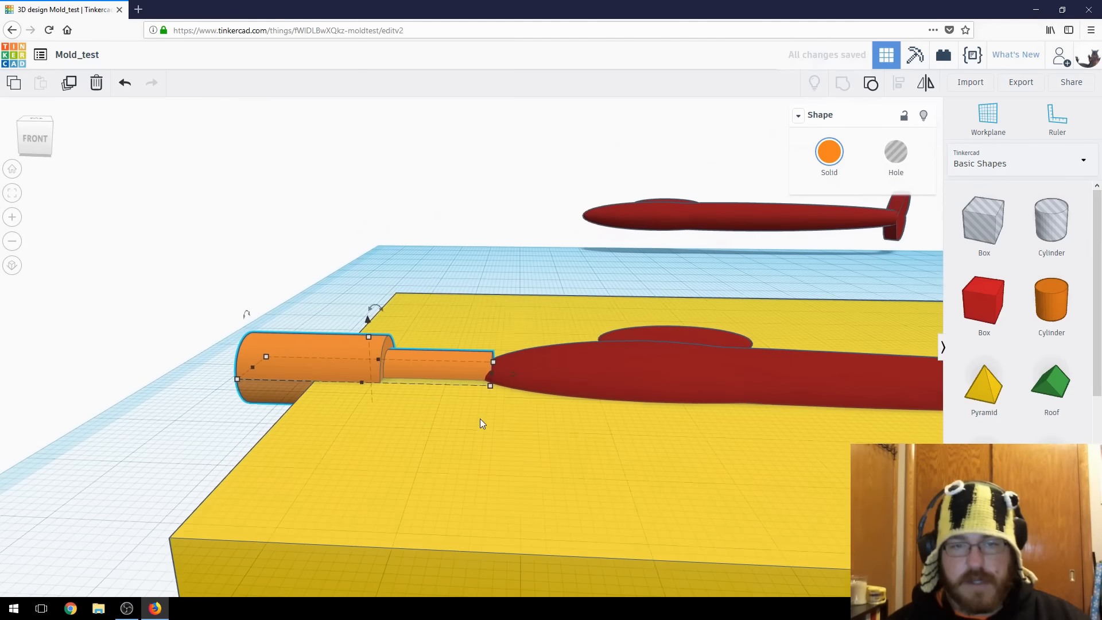
pyautogui.moveTo(492, 459); pyautogui.dragTo(522, 459, button='right')
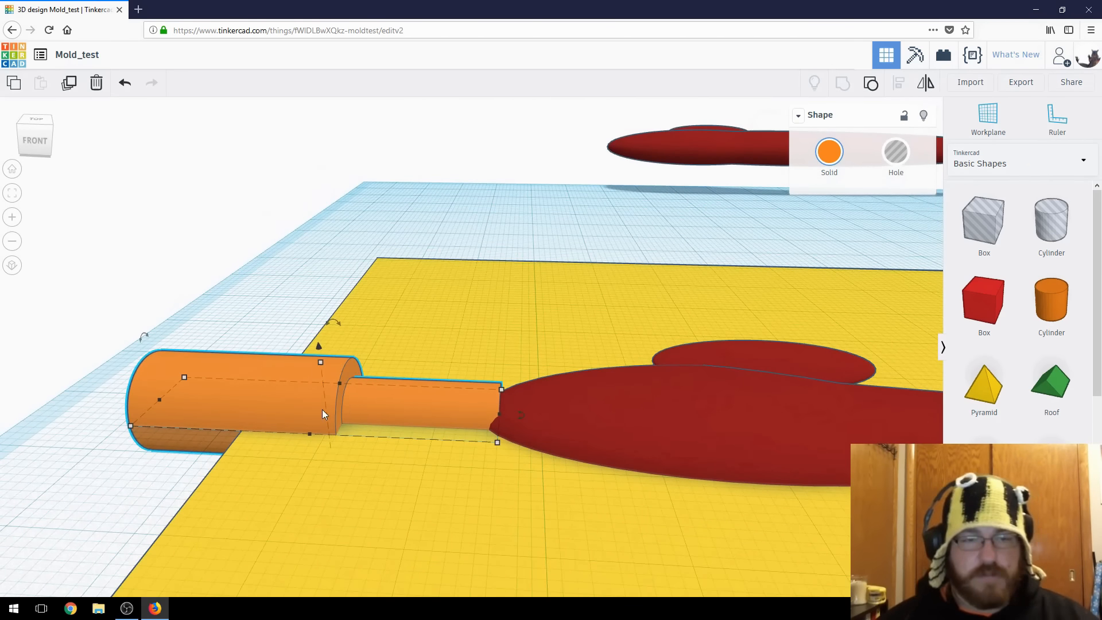
# Step: Seat the sprue's narrow neck in the fish's nose and group it with the large cylinder again
pyautogui.click(439, 443)
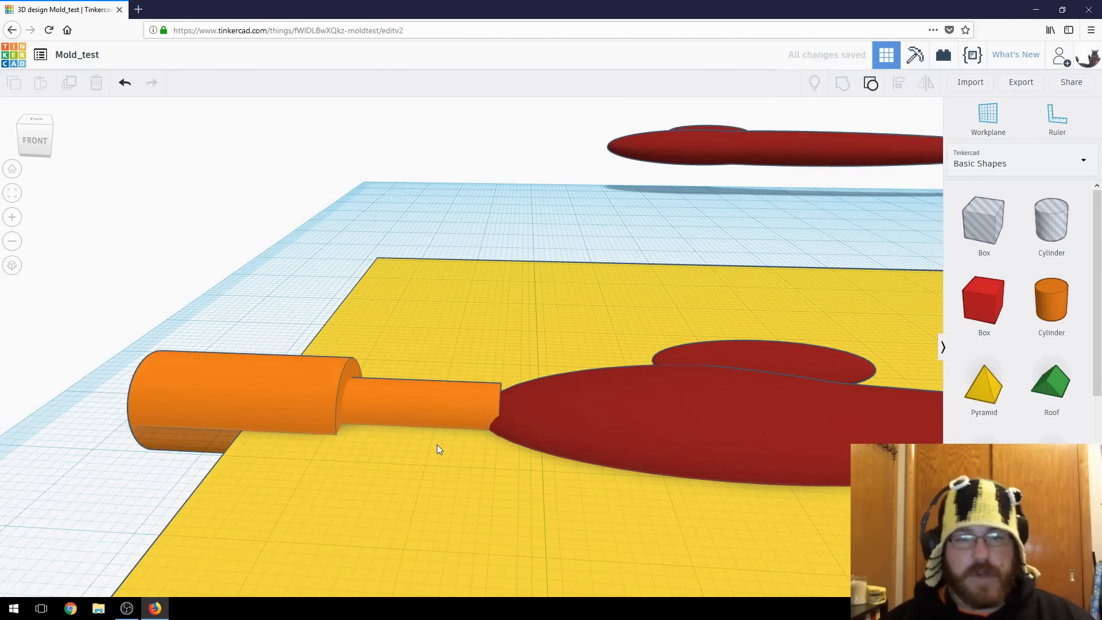
pyautogui.click(438, 406)
pyautogui.moveTo(501, 414); pyautogui.dragTo(617, 449)
pyautogui.moveTo(441, 514); pyautogui.dragTo(397, 492, button='right')
pyautogui.keyDown('shift'); pyautogui.click(281, 454); pyautogui.keyUp('shift')
pyautogui.click(843, 83)
pyautogui.click(233, 372)
pyautogui.moveTo(186, 340); pyautogui.dragTo(650, 332, button='right')
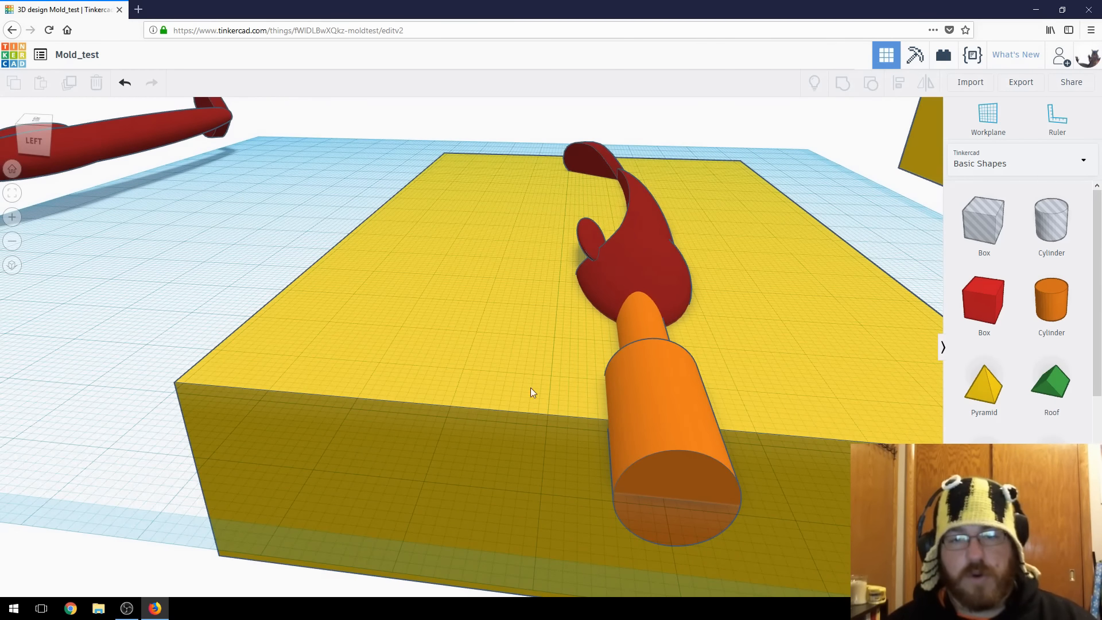
# Step: Add a 64-sided cylinder on the block near the fish's tail and set its width and depth to 2 mm
pyautogui.moveTo(508, 312); pyautogui.dragTo(442, 294, button='right')
pyautogui.scroll(-3, 491, 269)
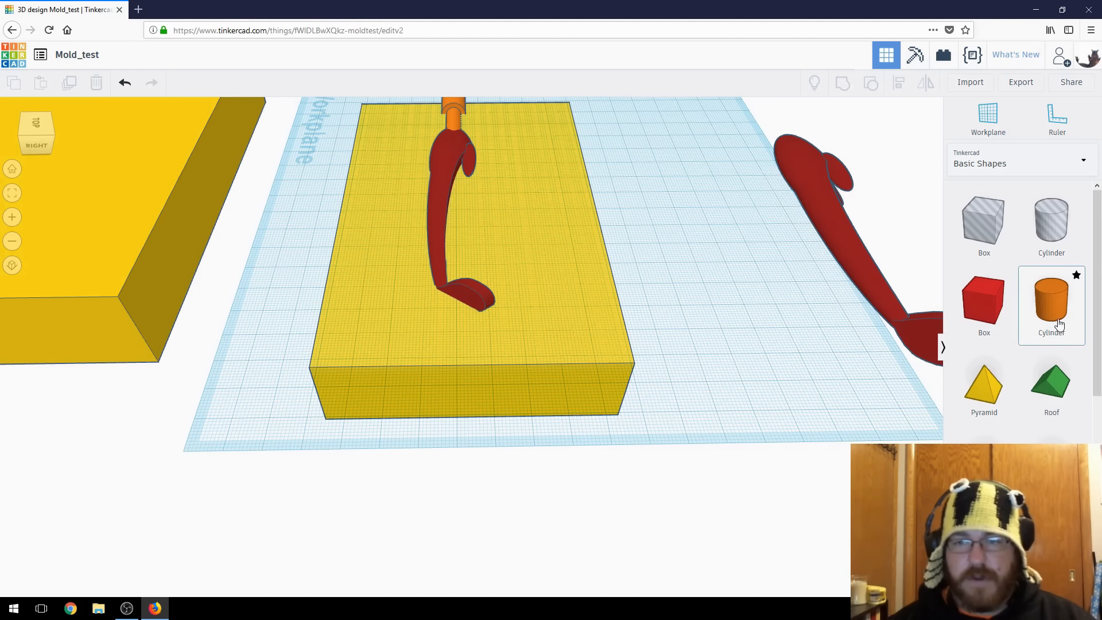
pyautogui.moveTo(1068, 287); pyautogui.dragTo(561, 297)
pyautogui.moveTo(859, 212); pyautogui.dragTo(894, 211)
pyautogui.moveTo(543, 284)
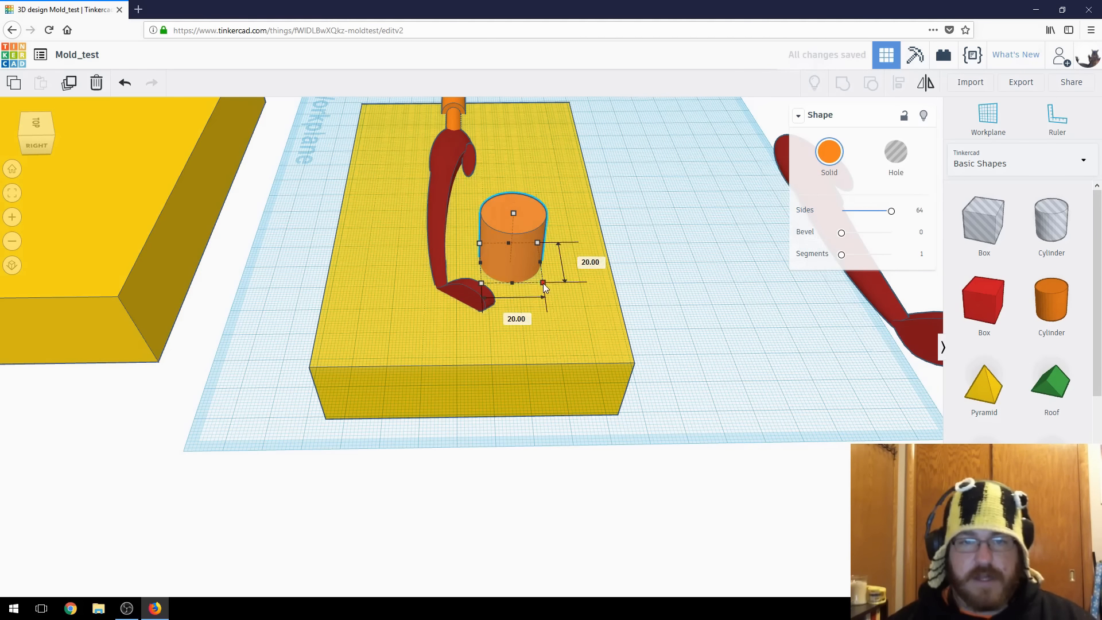
pyautogui.click(591, 262)
pyautogui.write('2')
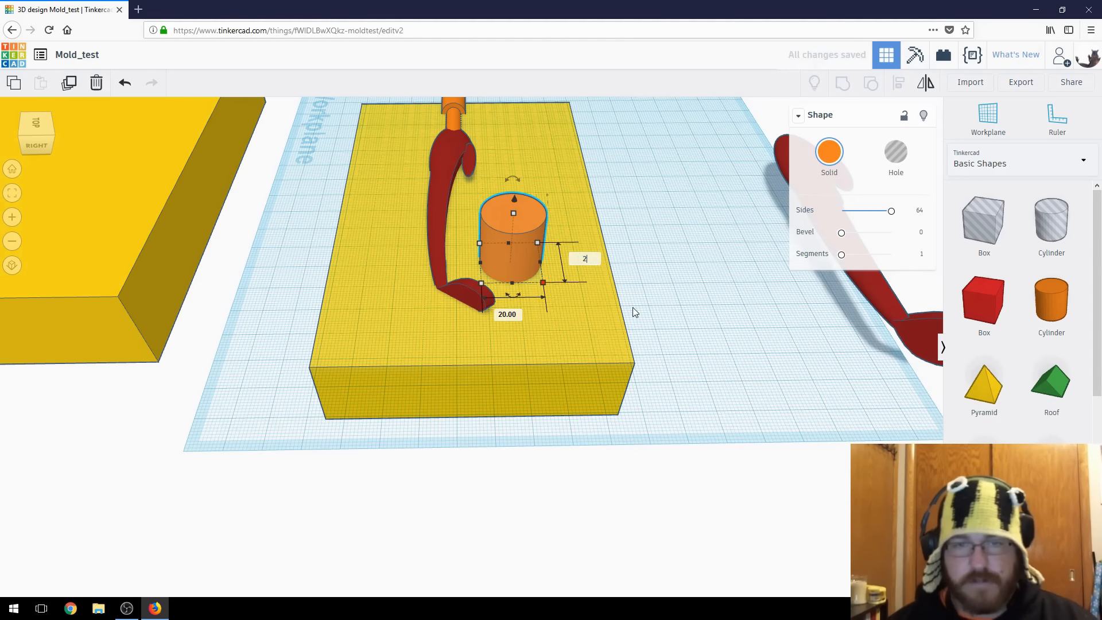
pyautogui.press('Tab')
pyautogui.write('2')
pyautogui.press('Return')
# Step: Rotate the thin cylinder so it lies horizontally, parallel to the fish's body at the tail
pyautogui.moveTo(508, 371); pyautogui.dragTo(354, 260, button='right')
pyautogui.scroll(4, 362, 260)
pyautogui.moveTo(482, 258); pyautogui.dragTo(678, 478, button='middle')
pyautogui.moveTo(525, 337); pyautogui.dragTo(529, 297, button='right')
pyautogui.moveTo(520, 271); pyautogui.dragTo(845, 378)
pyautogui.moveTo(845, 378); pyautogui.dragTo(385, 380, button='right')
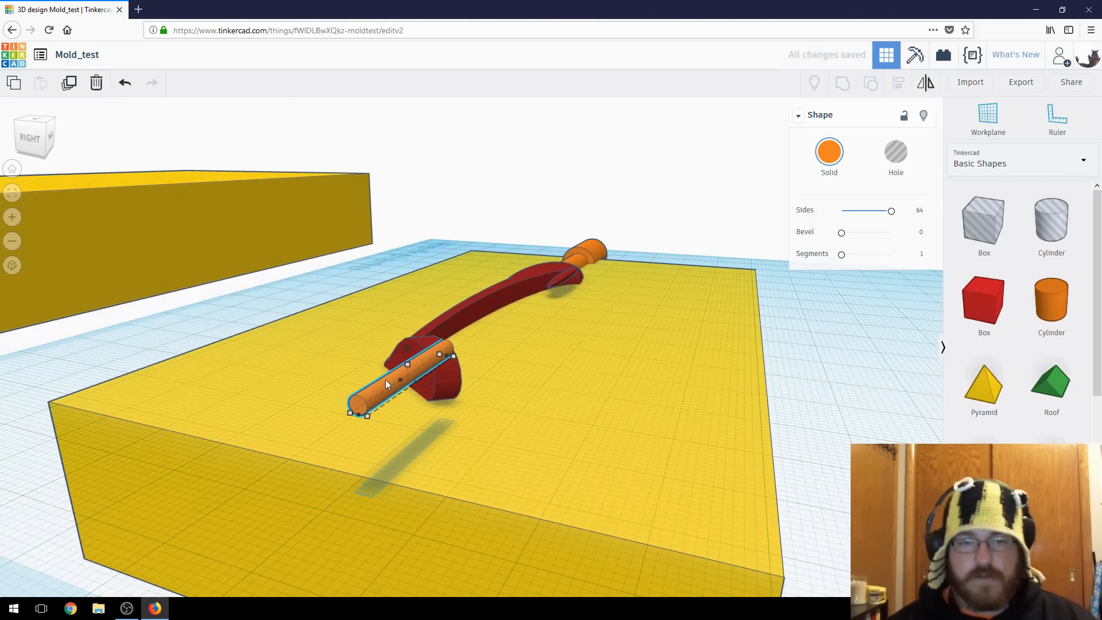
# Step: Set the thin cylinder's height relative to the block's top face to -1 mm
pyautogui.click(406, 346)
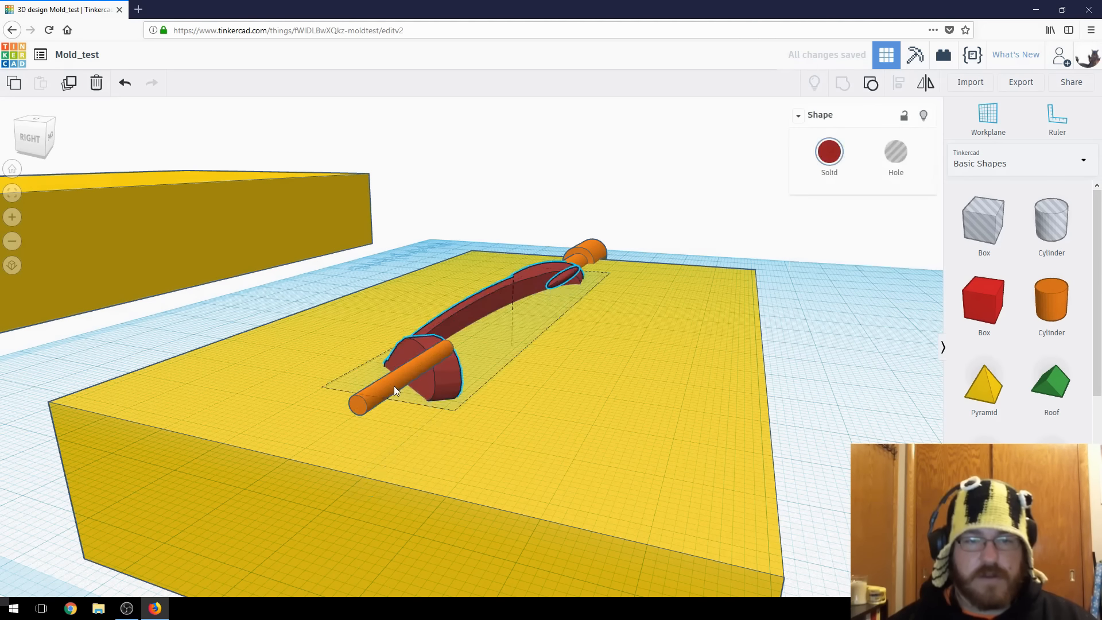
pyautogui.click(411, 367)
pyautogui.moveTo(406, 328); pyautogui.dragTo(451, 384)
pyautogui.write('-1')
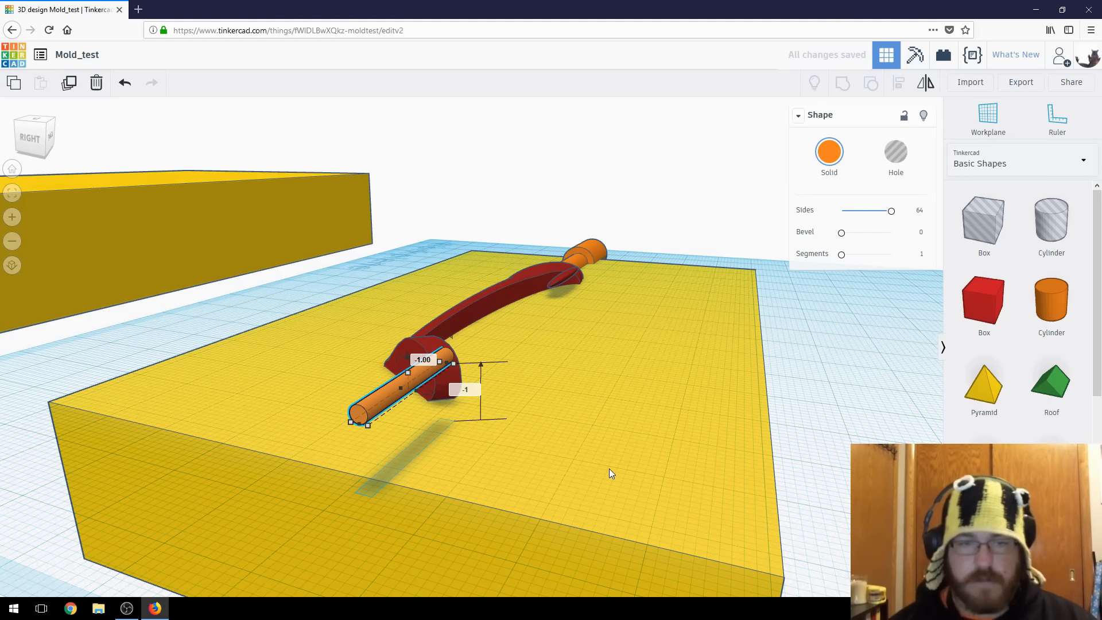
pyautogui.press('Return')
# Step: Move the thin cylinder so it runs from the base of the fish's tail out past the block's edge
pyautogui.moveTo(563, 570); pyautogui.dragTo(484, 467, button='right')
pyautogui.moveTo(563, 336); pyautogui.dragTo(504, 379)
pyautogui.moveTo(442, 323); pyautogui.dragTo(391, 283)
pyautogui.moveTo(370, 373); pyautogui.dragTo(253, 349, button='right')
pyautogui.moveTo(253, 349); pyautogui.dragTo(607, 471, button='middle')
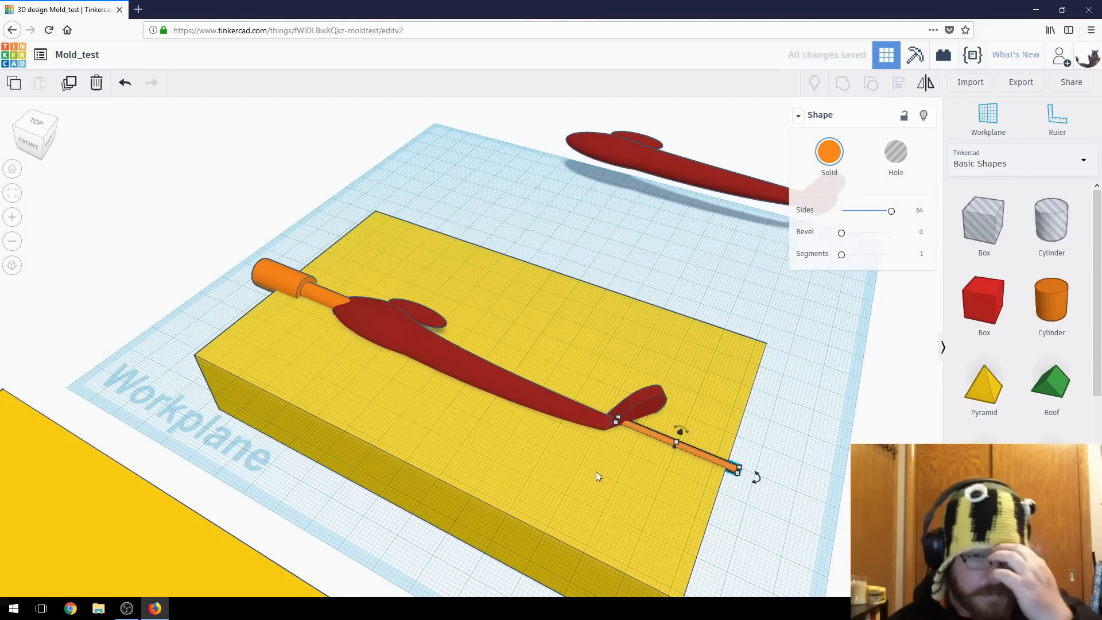
# Step: Examine the fish, sprue and thin tail vent on the mold block from all sides
pyautogui.moveTo(526, 443); pyautogui.dragTo(535, 500, button='right')
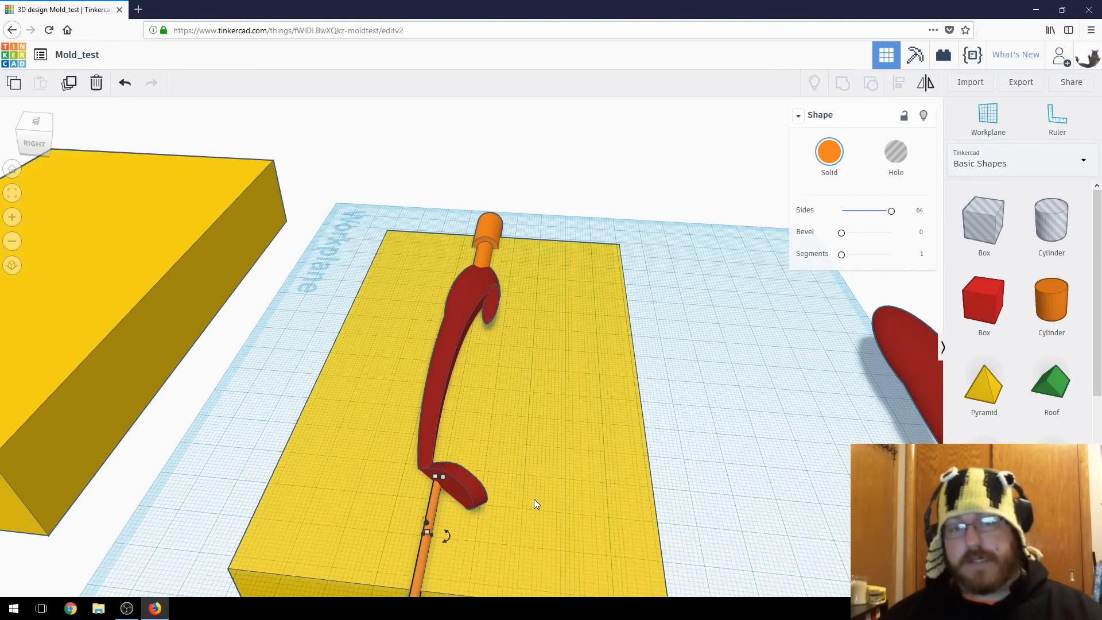
pyautogui.moveTo(530, 418); pyautogui.dragTo(299, 405, button='right')
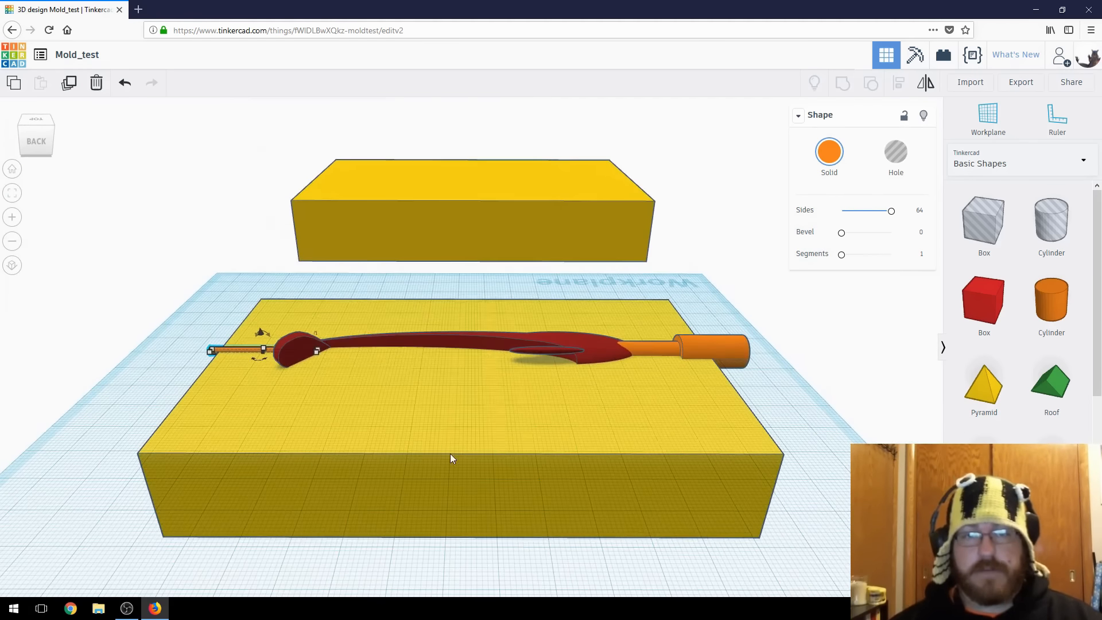
pyautogui.moveTo(568, 411); pyautogui.dragTo(467, 448, button='right')
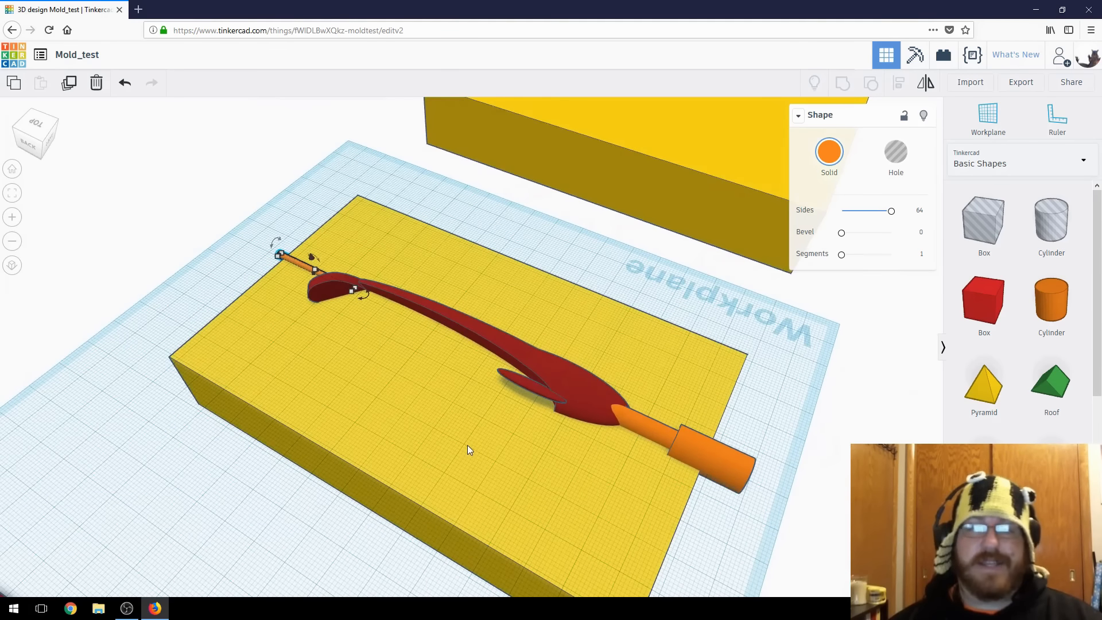
pyautogui.moveTo(500, 441); pyautogui.dragTo(514, 398, button='right')
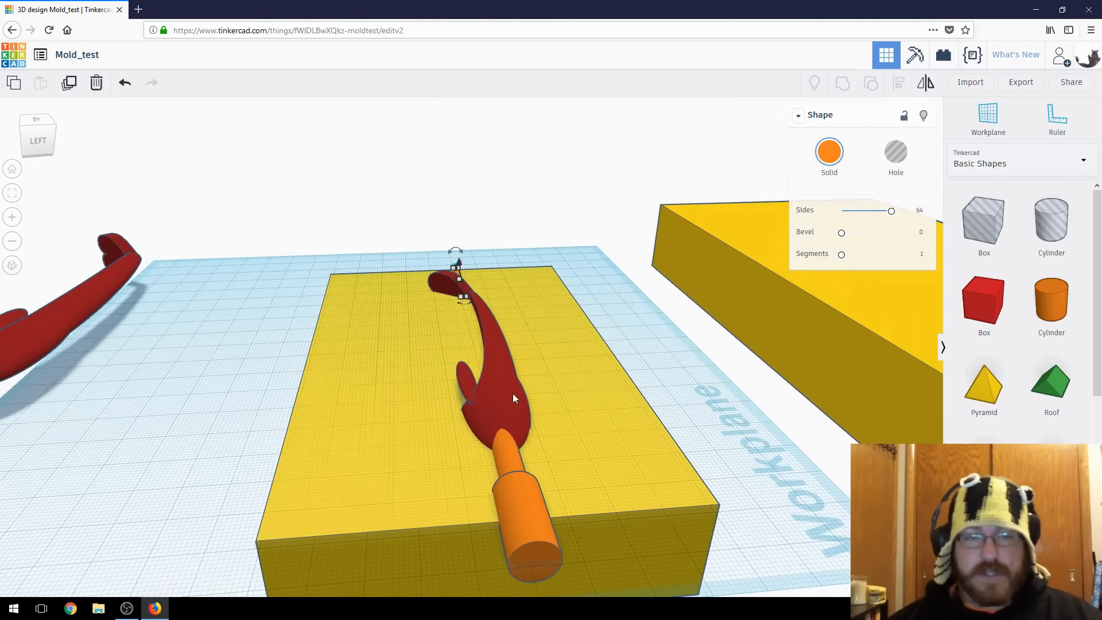
pyautogui.moveTo(276, 352); pyautogui.dragTo(535, 364, button='right')
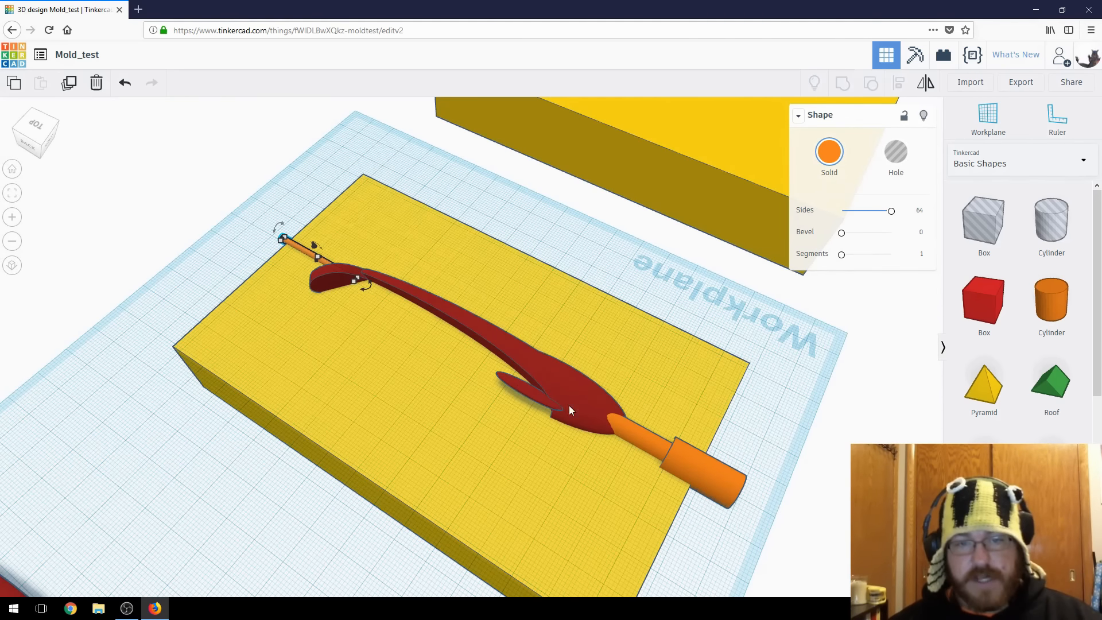
pyautogui.moveTo(383, 354); pyautogui.dragTo(588, 402, button='right')
pyautogui.moveTo(622, 404)
pyautogui.mouseDown(button='right')
pyautogui.moveTo(590, 406)
pyautogui.moveTo(611, 401)
pyautogui.mouseUp(button='right')
pyautogui.moveTo(501, 440); pyautogui.dragTo(411, 440, button='right')
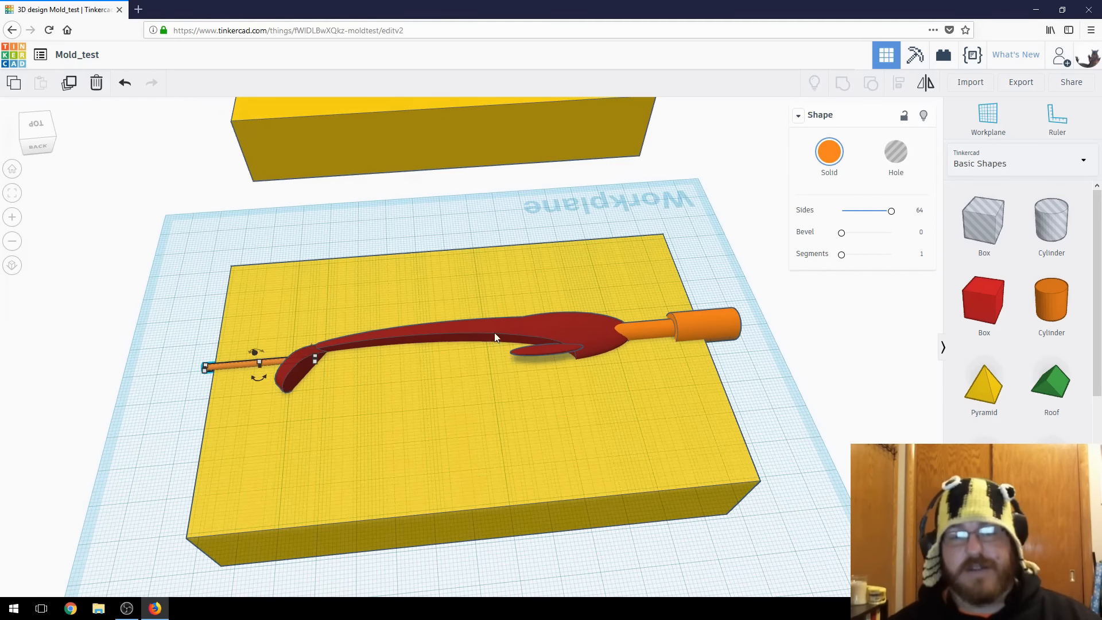
pyautogui.moveTo(563, 356); pyautogui.dragTo(411, 381, button='right')
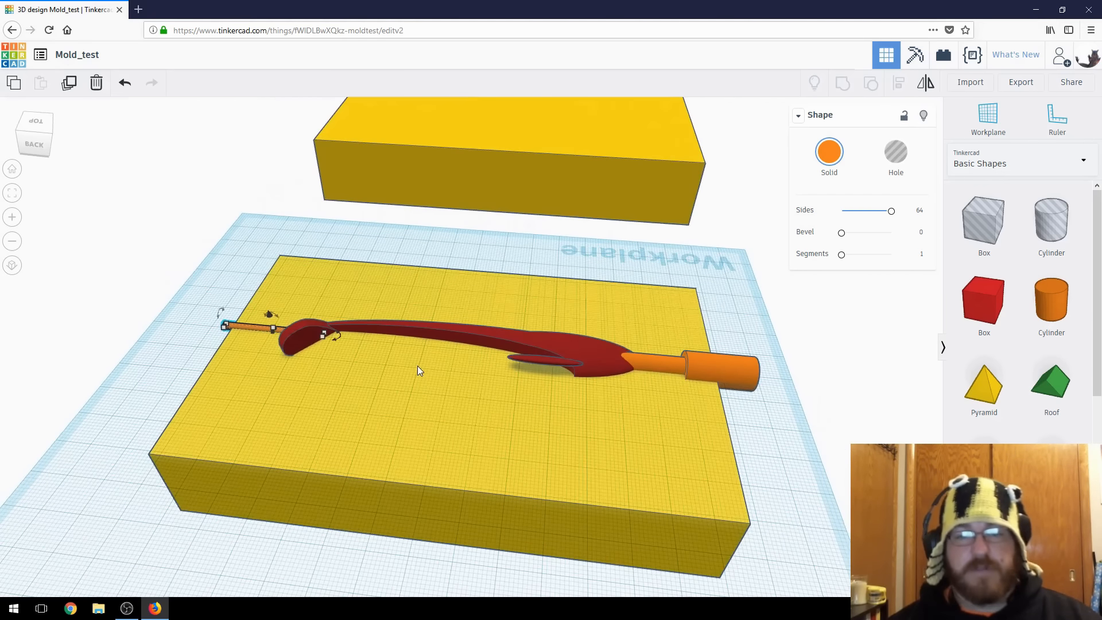
pyautogui.moveTo(543, 439); pyautogui.dragTo(594, 315, button='right')
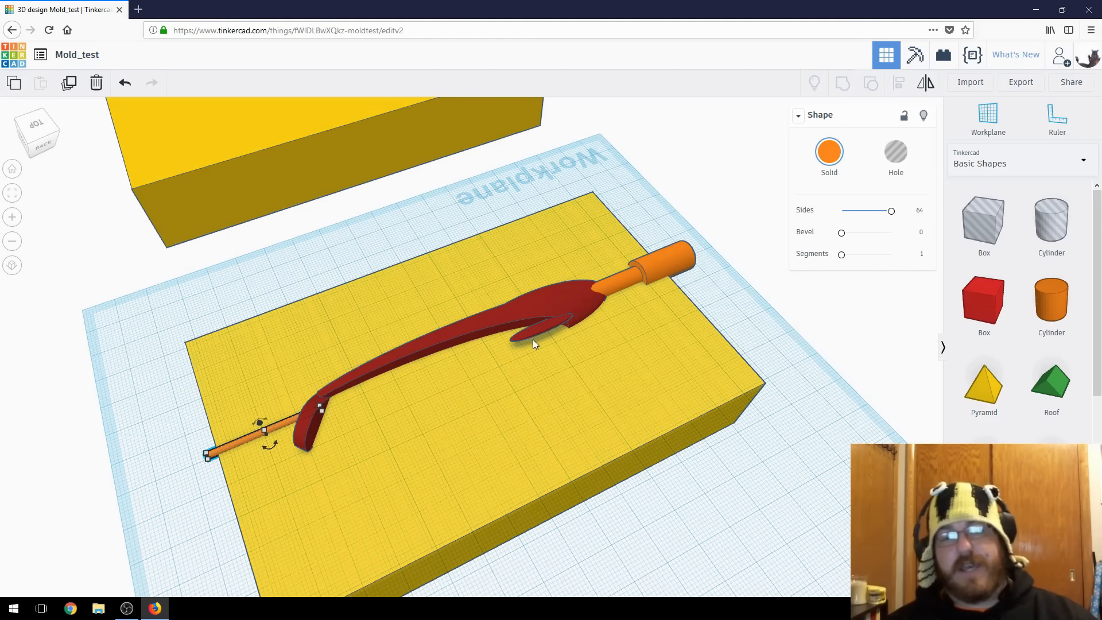
# Step: Move the mold block out from under the fish, past its head end, so the fish stands clear
pyautogui.moveTo(397, 460); pyautogui.dragTo(526, 332, button='right')
pyautogui.moveTo(467, 510); pyautogui.dragTo(591, 378, button='right')
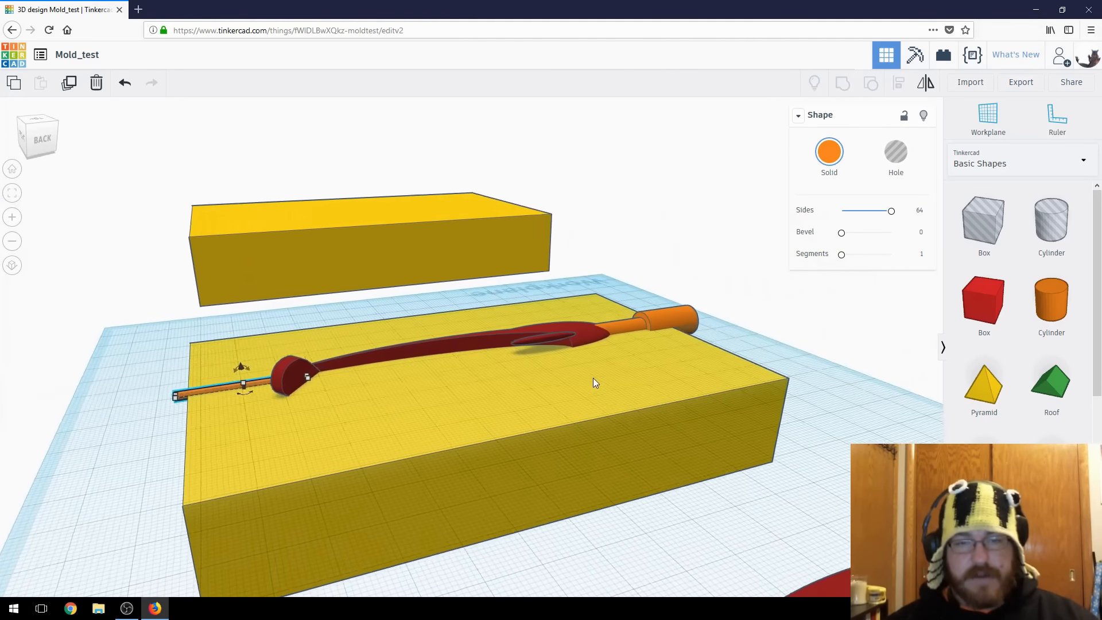
pyautogui.scroll(5, 588, 387)
pyautogui.moveTo(690, 412); pyautogui.dragTo(515, 257, button='right')
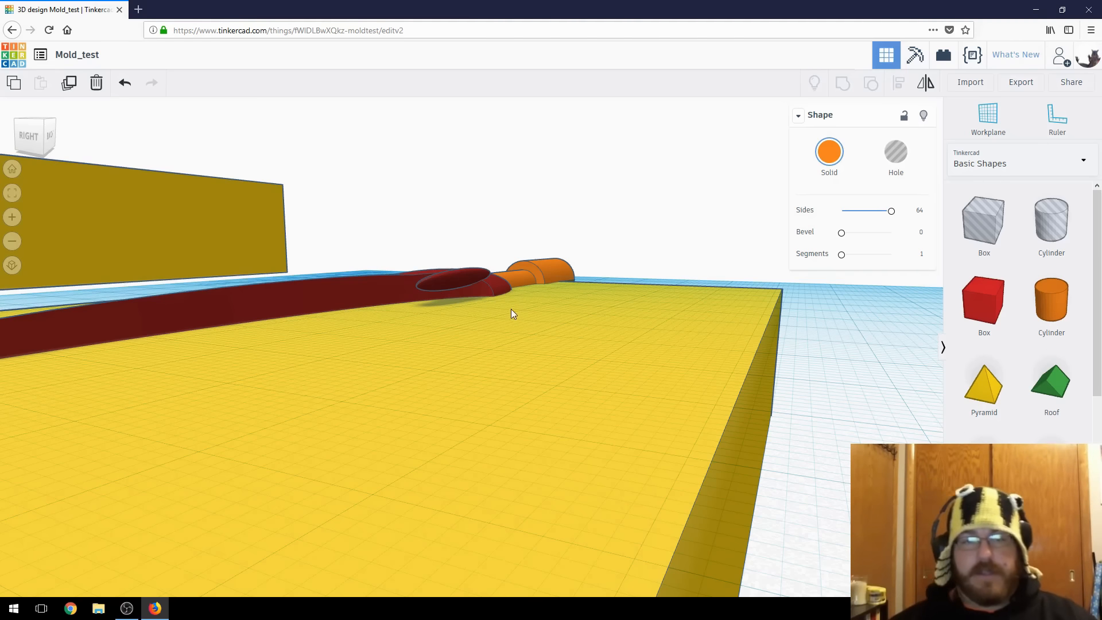
pyautogui.moveTo(577, 367); pyautogui.dragTo(482, 396, button='right')
pyautogui.moveTo(426, 402); pyautogui.dragTo(1097, 385)
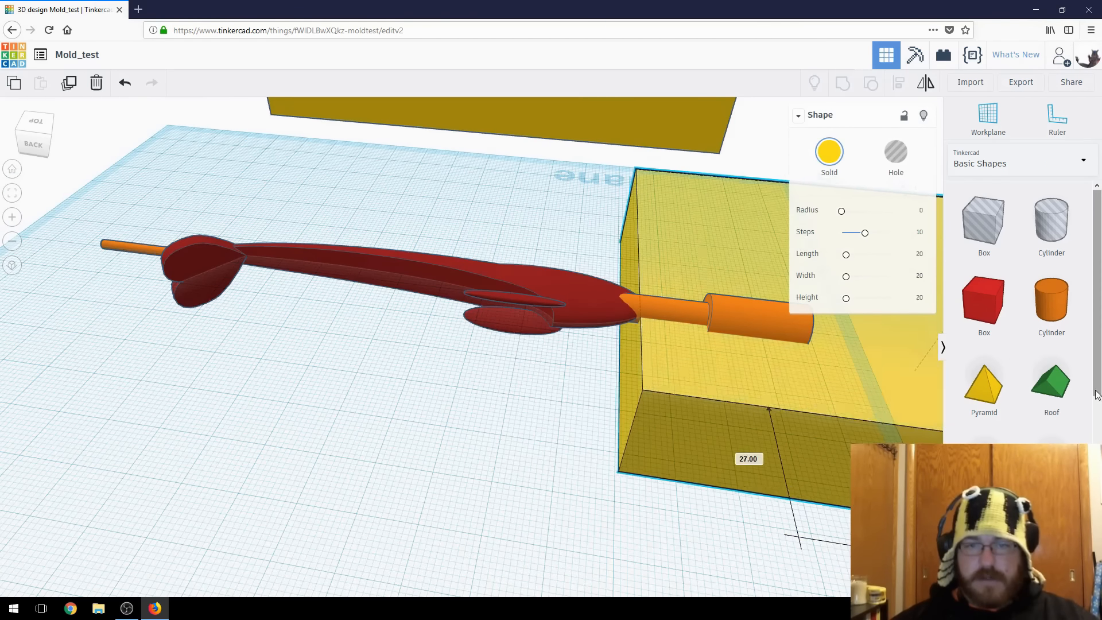
pyautogui.moveTo(665, 378); pyautogui.dragTo(827, 354)
# Step: Ungroup the outermost group of the fish
pyautogui.click(512, 456)
pyautogui.moveTo(513, 455); pyautogui.dragTo(517, 423, button='right')
pyautogui.scroll(3, 511, 395)
pyautogui.scroll(5, 499, 377)
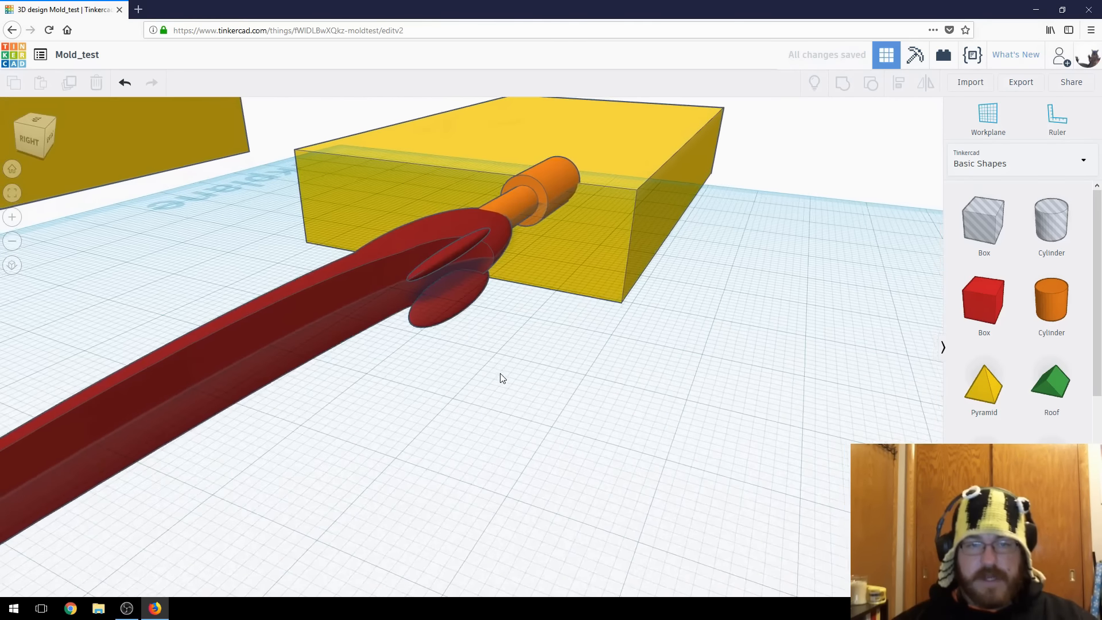
pyautogui.moveTo(515, 364); pyautogui.dragTo(566, 318, button='right')
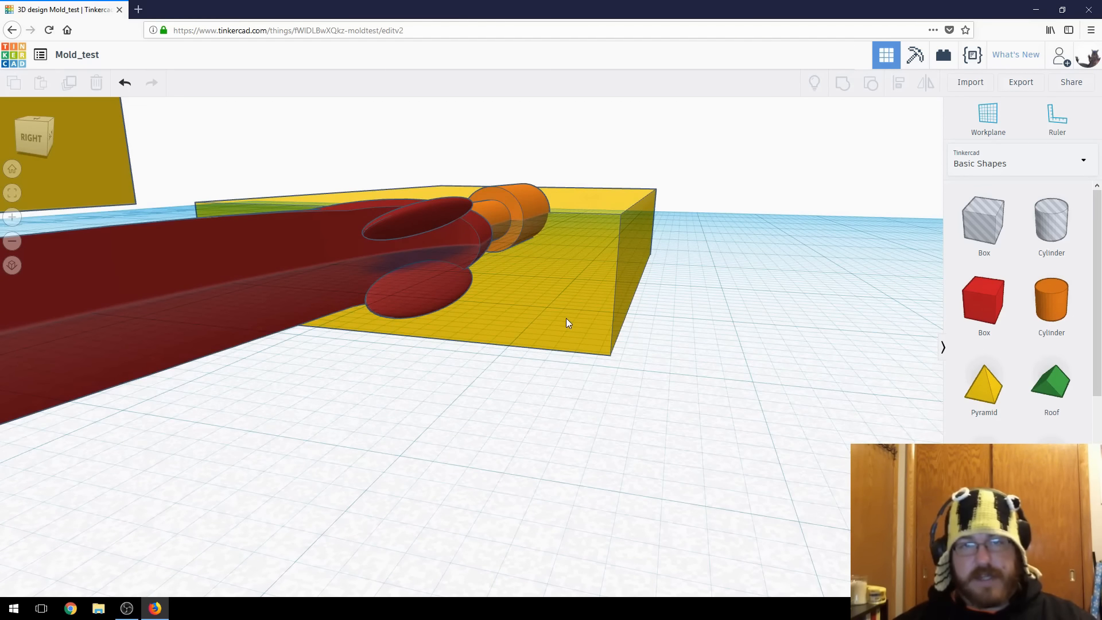
pyautogui.click(426, 292)
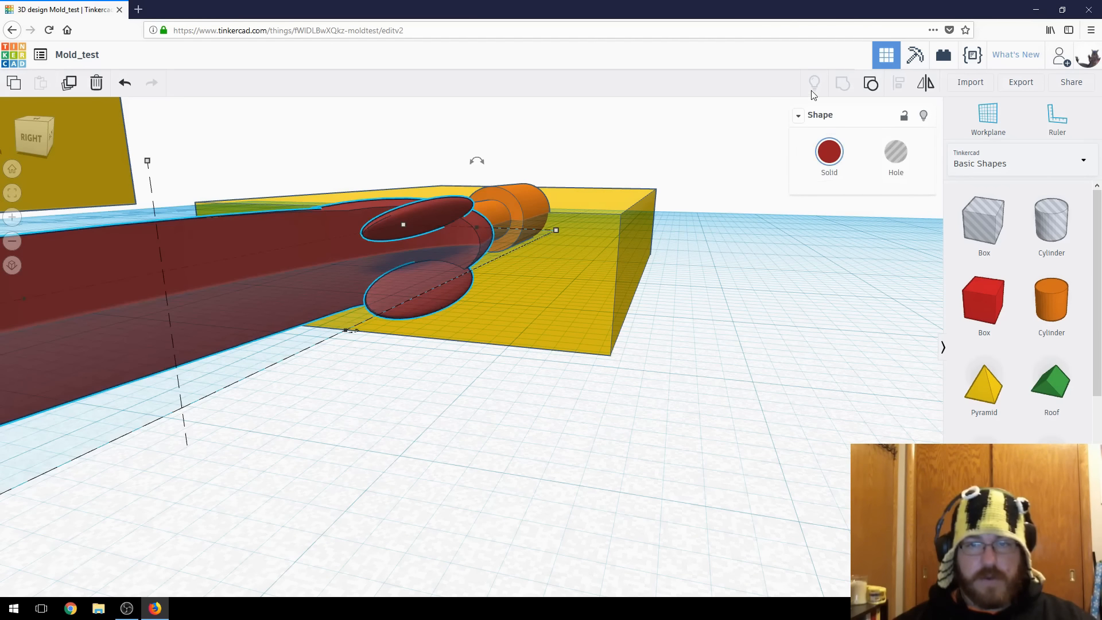
pyautogui.click(867, 89)
# Step: Ungroup the fish's remaining nested groups until both side fins are separate from the body
pyautogui.click(416, 294)
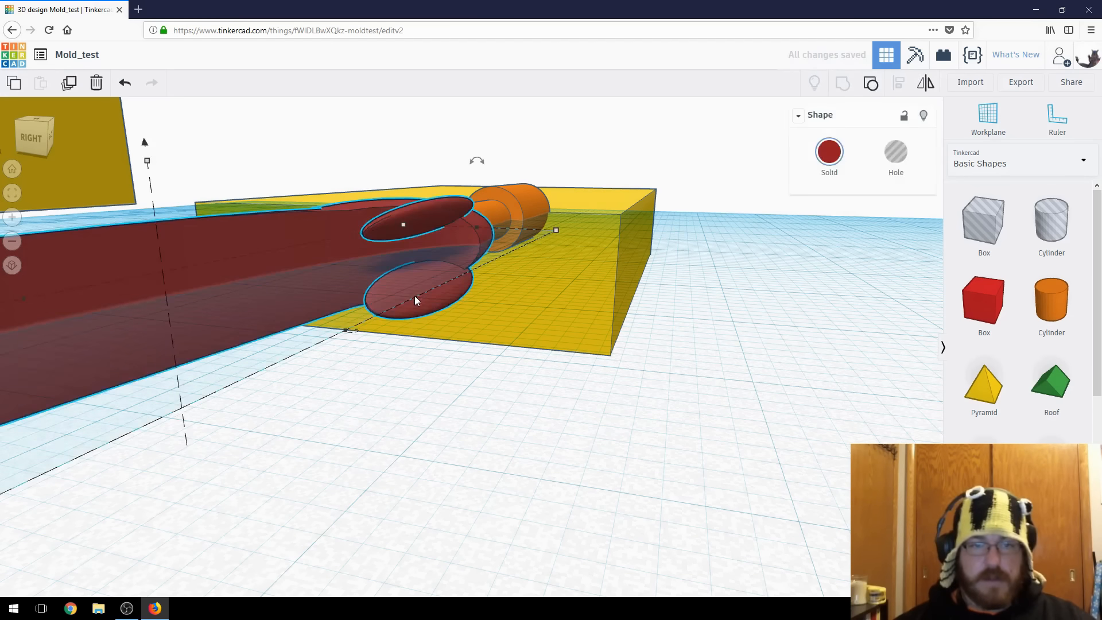
pyautogui.moveTo(502, 356); pyautogui.dragTo(689, 201, button='right')
pyautogui.click(871, 86)
pyautogui.click(481, 272)
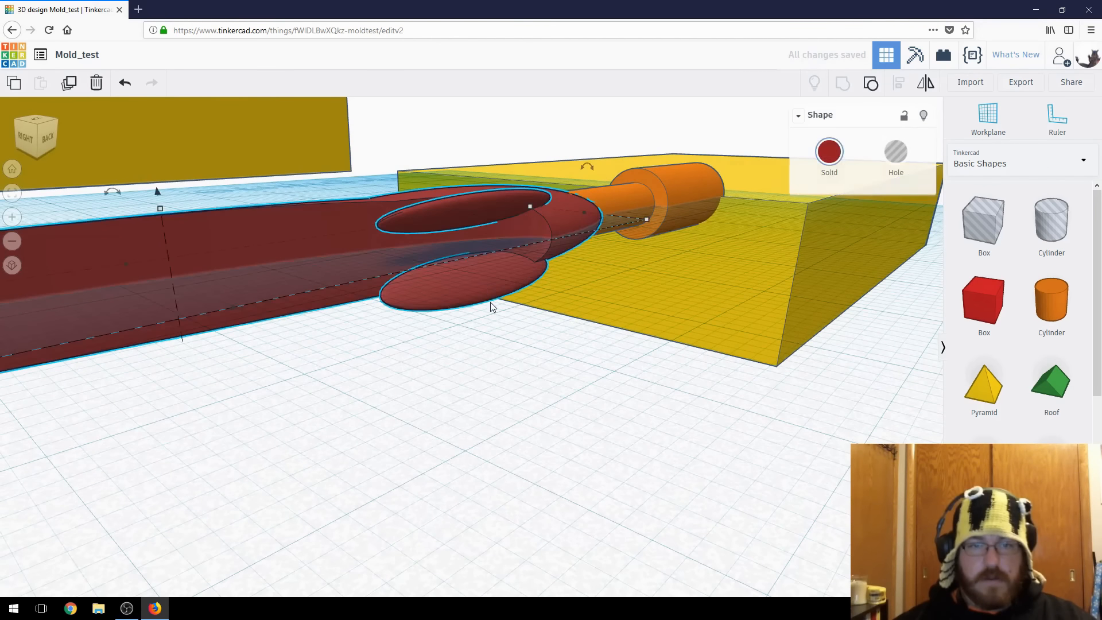
pyautogui.click(871, 85)
pyautogui.moveTo(492, 288); pyautogui.dragTo(525, 138, button='right')
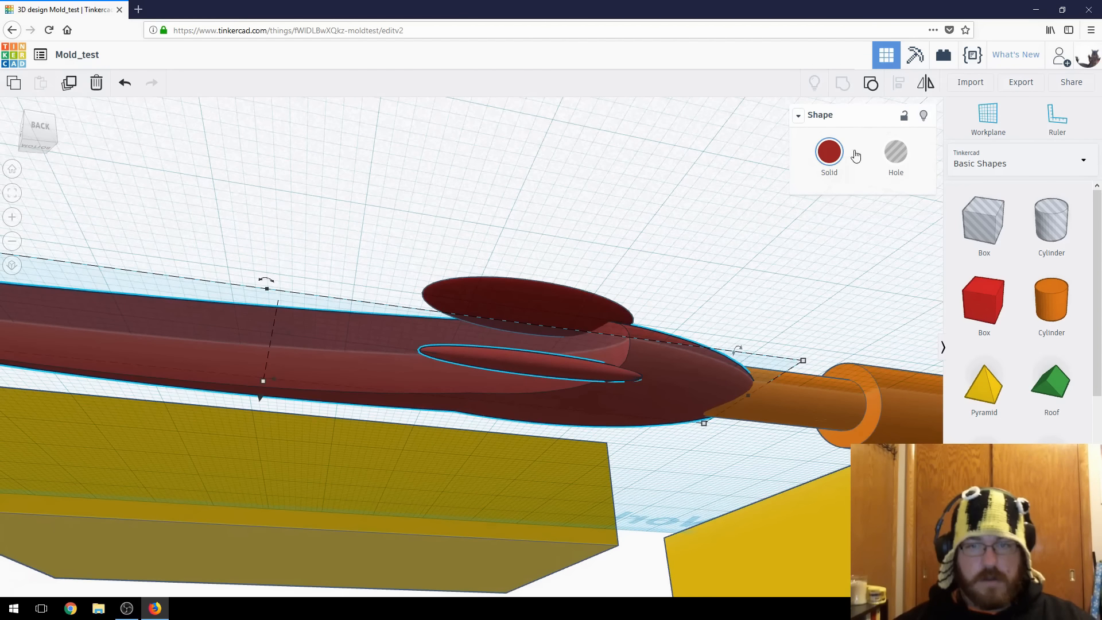
pyautogui.click(871, 85)
# Step: Delete the upper of the two side fins beside the fish's head
pyautogui.click(567, 378)
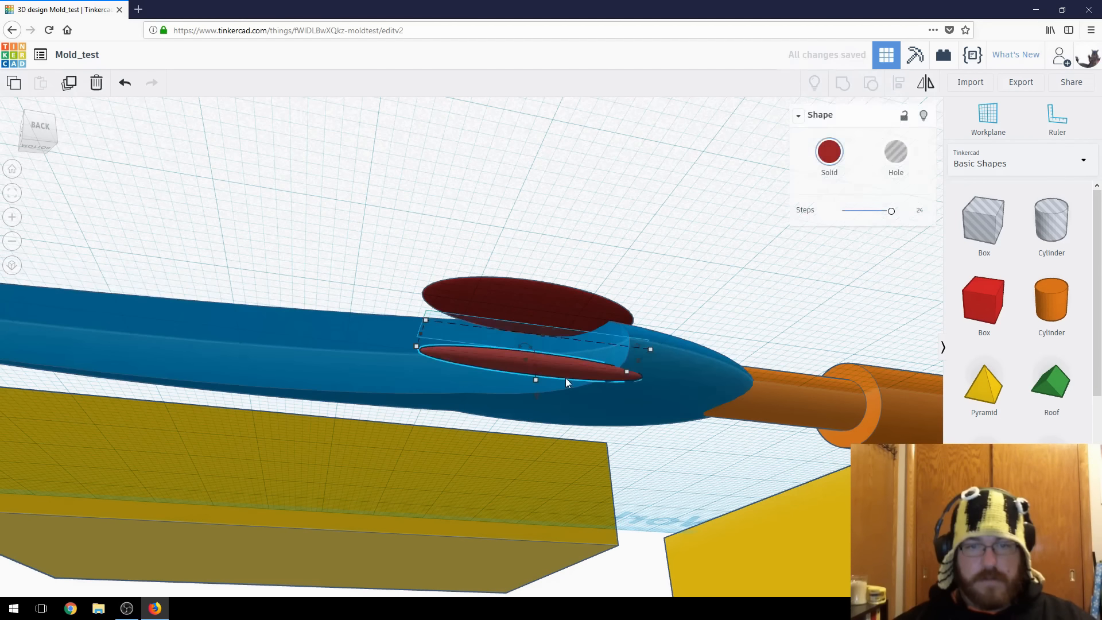
pyautogui.moveTo(646, 367); pyautogui.dragTo(525, 244, button='right')
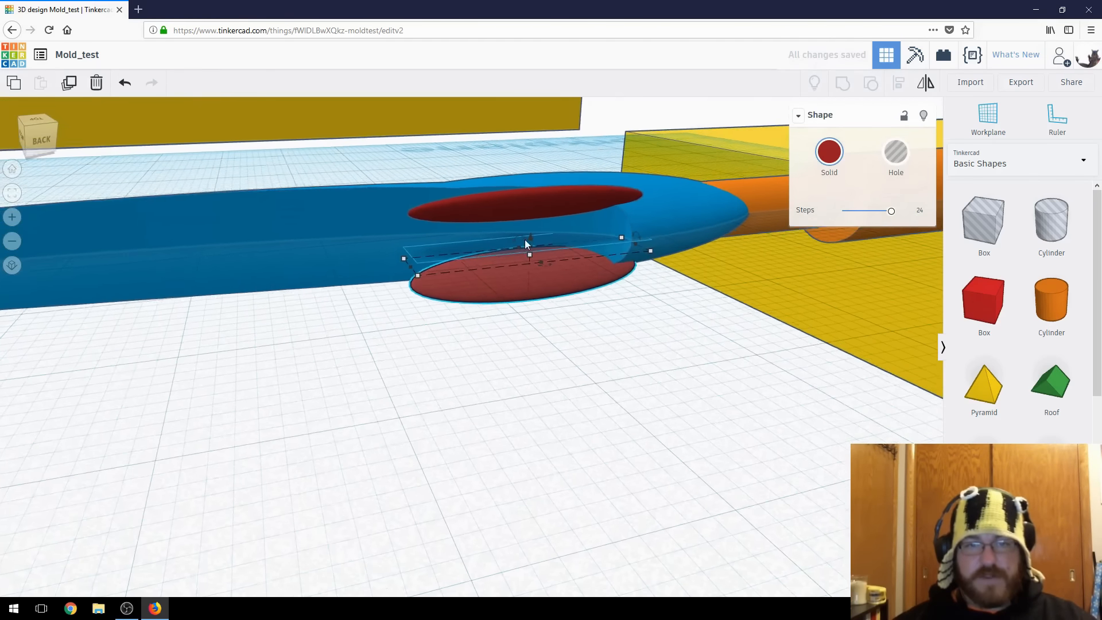
pyautogui.click(540, 205)
pyautogui.press('Delete')
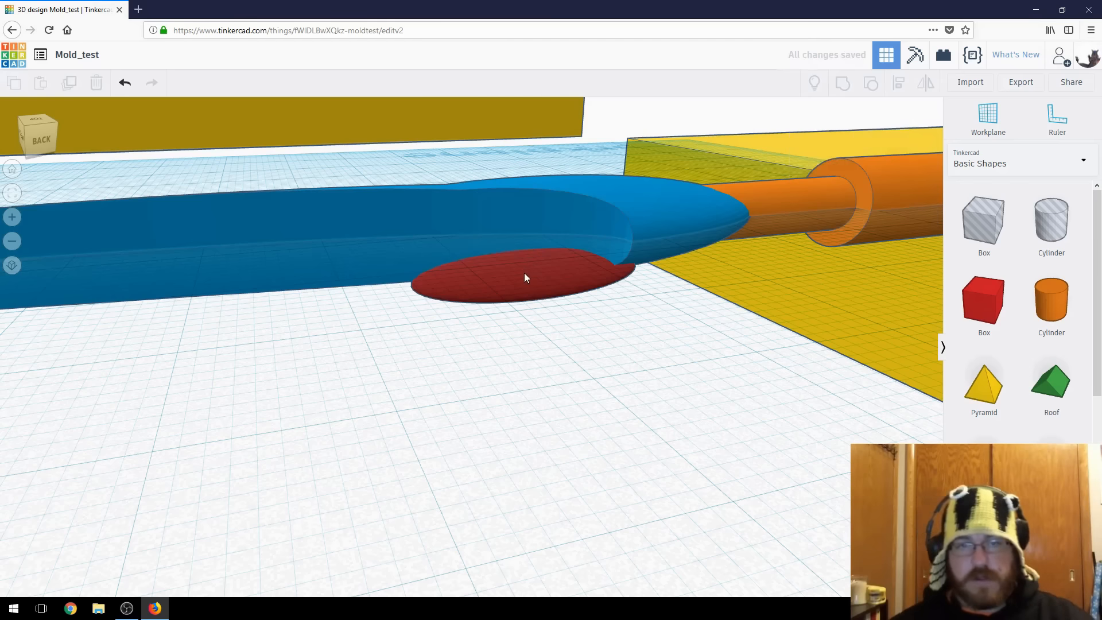
# Step: Stretch the remaining side fin taller and widen it to about 7.34 mm
pyautogui.click(526, 273)
pyautogui.moveTo(531, 256); pyautogui.dragTo(540, 180)
pyautogui.moveTo(552, 240); pyautogui.dragTo(491, 199, button='right')
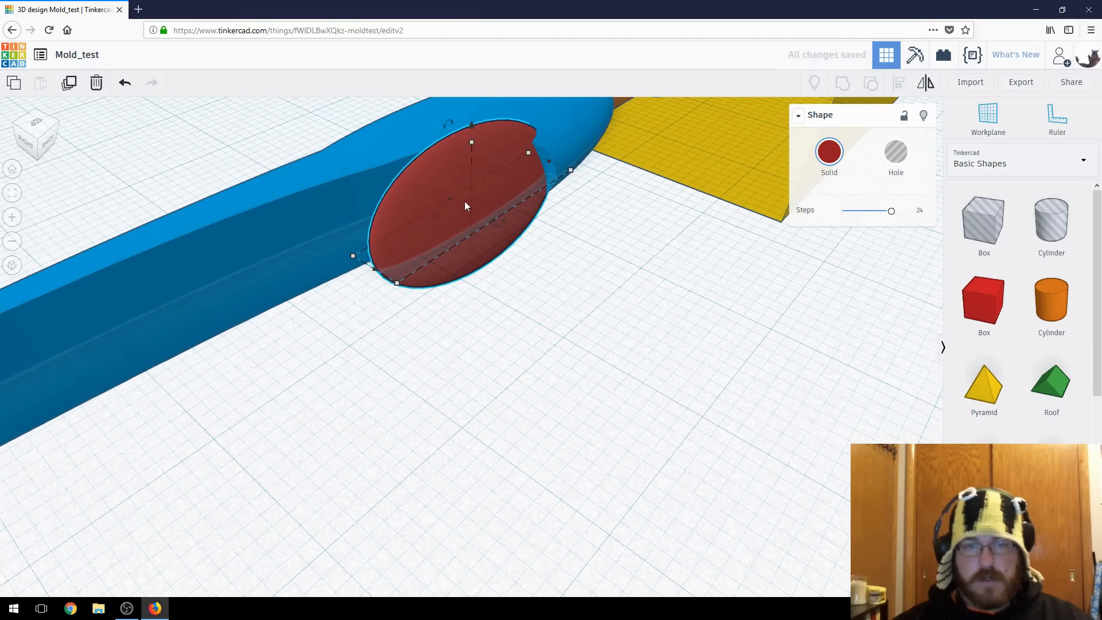
pyautogui.moveTo(494, 222); pyautogui.dragTo(515, 230)
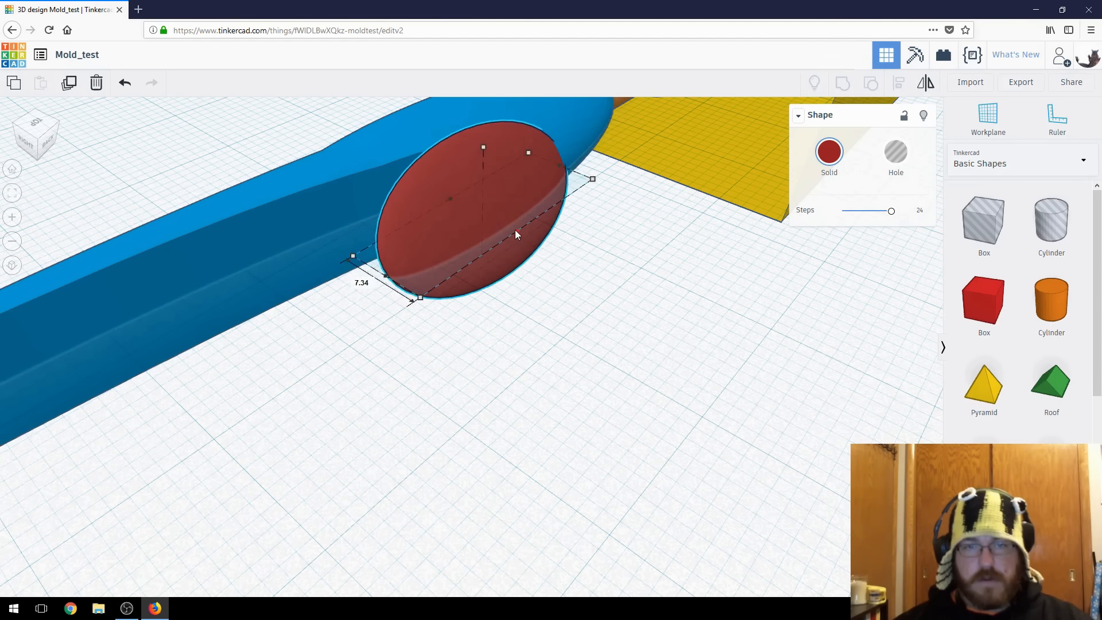
# Step: Rotate the enlarged side fin so it sits nearly upright against the side of the fish's head
pyautogui.moveTo(627, 280); pyautogui.dragTo(524, 267, button='right')
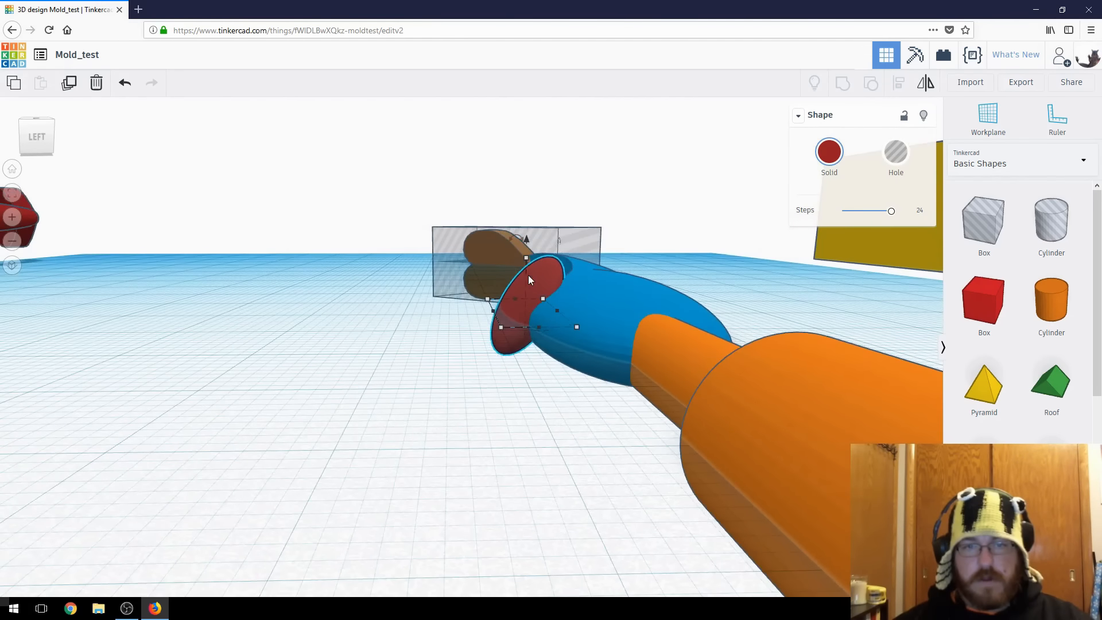
pyautogui.moveTo(525, 250); pyautogui.dragTo(478, 254)
pyautogui.click(480, 259)
pyautogui.click(522, 285)
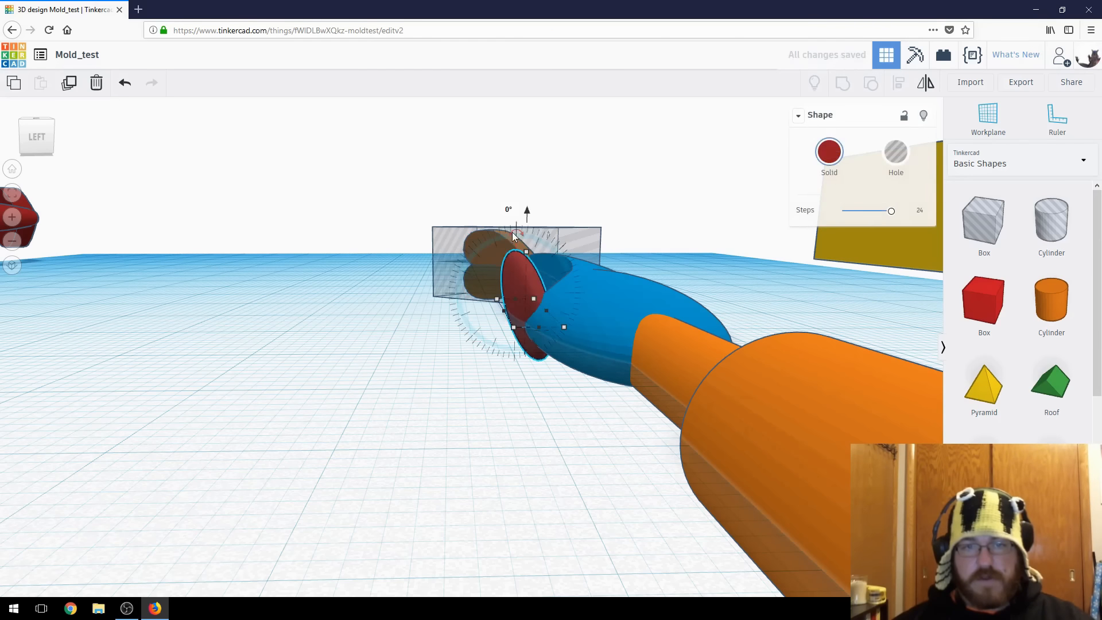
pyautogui.moveTo(518, 227); pyautogui.dragTo(531, 222)
# Step: Try to group all fish parts with the sprue, the thin vent and the hole box at the tail
pyautogui.moveTo(531, 222); pyautogui.dragTo(190, 202, button='right')
pyautogui.moveTo(192, 206); pyautogui.dragTo(662, 487)
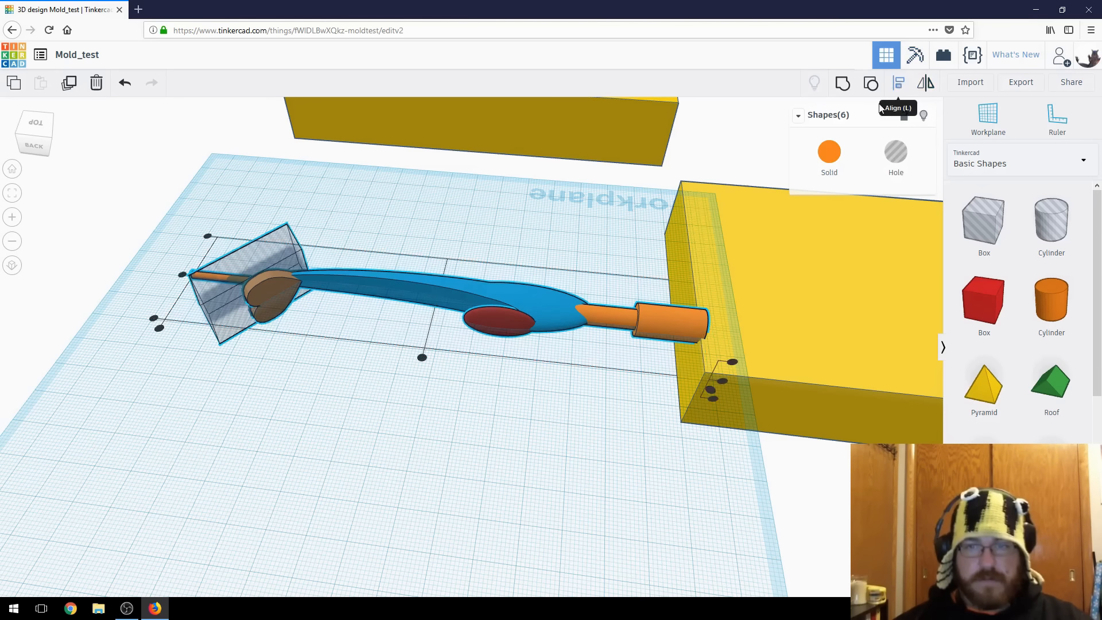
pyautogui.moveTo(333, 382); pyautogui.dragTo(701, 321, button='right')
pyautogui.click(510, 368)
pyautogui.moveTo(509, 367); pyautogui.dragTo(215, 305, button='right')
pyautogui.moveTo(374, 403); pyautogui.dragTo(634, 449)
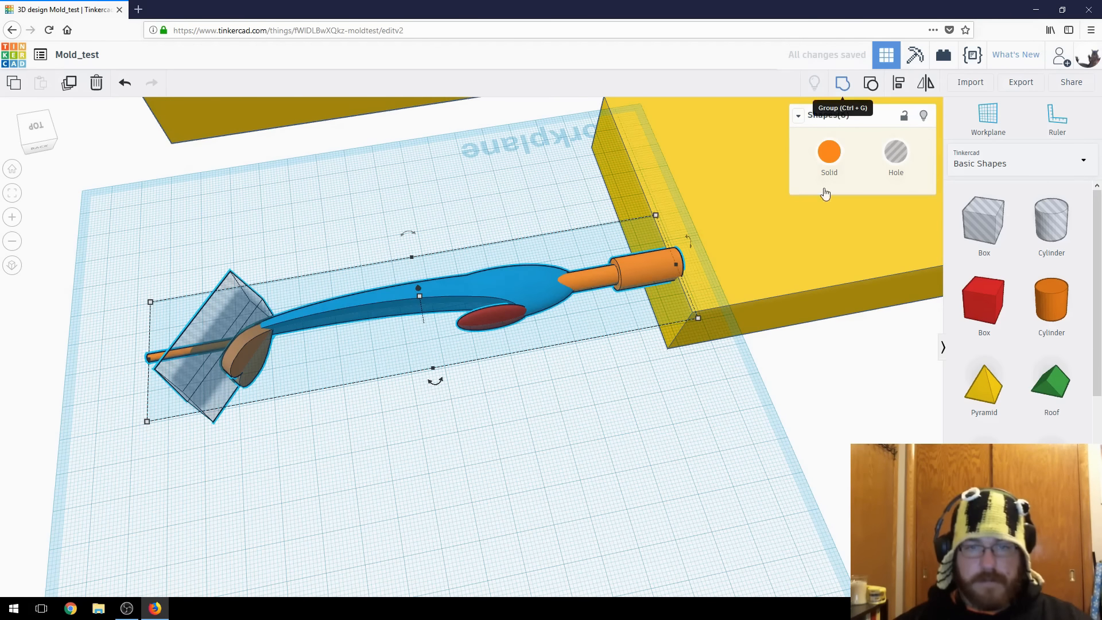
pyautogui.click(842, 85)
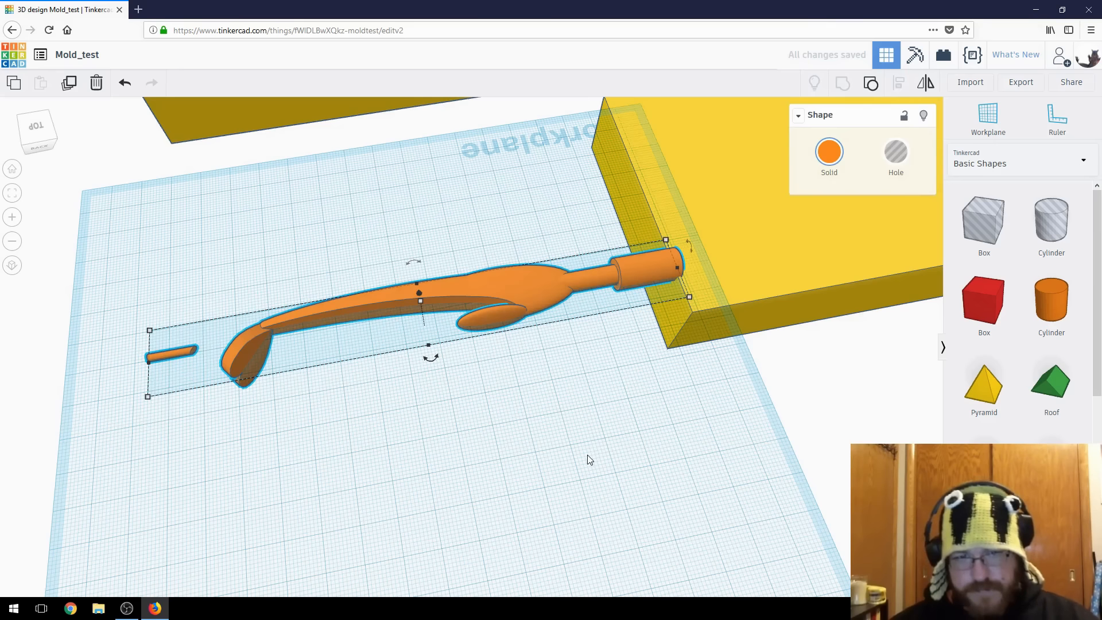
# Step: Ungroup the combined fish, sprue and vent to bring back the separate parts and the hole box
pyautogui.click(495, 426)
pyautogui.moveTo(497, 423)
pyautogui.mouseDown(button='right')
pyautogui.moveTo(567, 347)
pyautogui.moveTo(500, 411)
pyautogui.mouseUp(button='right')
pyautogui.moveTo(301, 510); pyautogui.dragTo(581, 201, button='right')
pyautogui.click(620, 190)
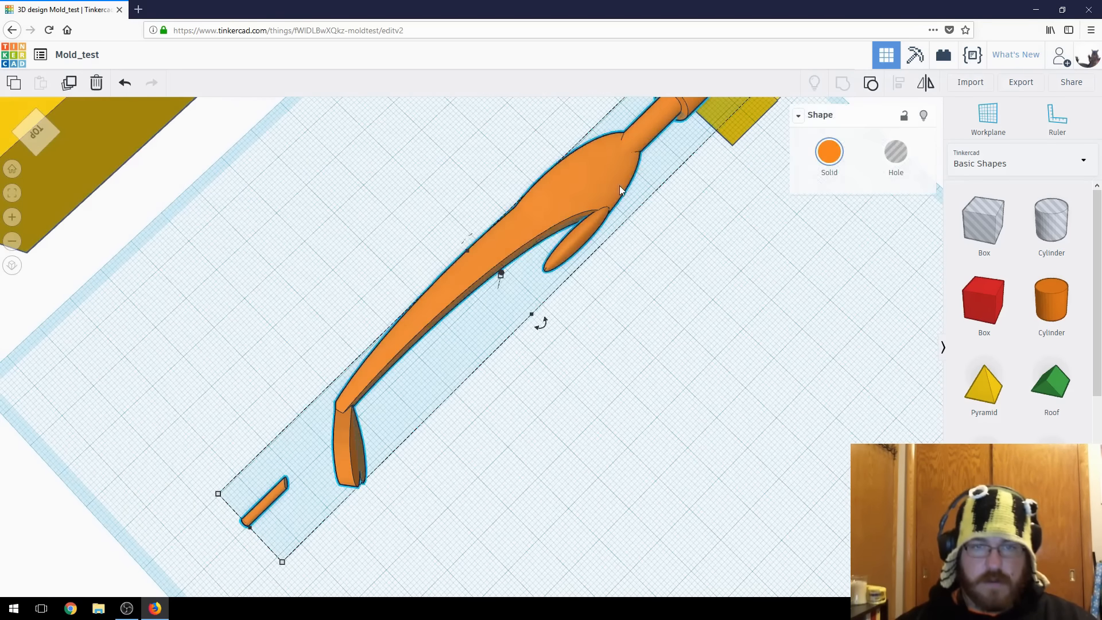
pyautogui.click(858, 95)
pyautogui.moveTo(414, 487); pyautogui.dragTo(347, 421, button='right')
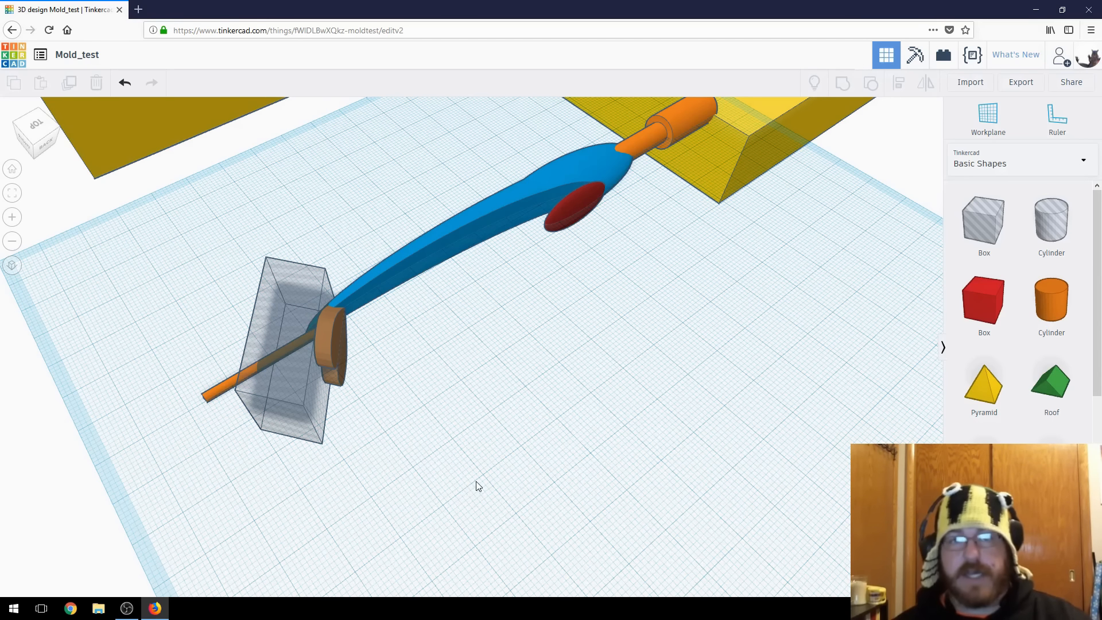
pyautogui.moveTo(408, 448); pyautogui.dragTo(470, 444, button='right')
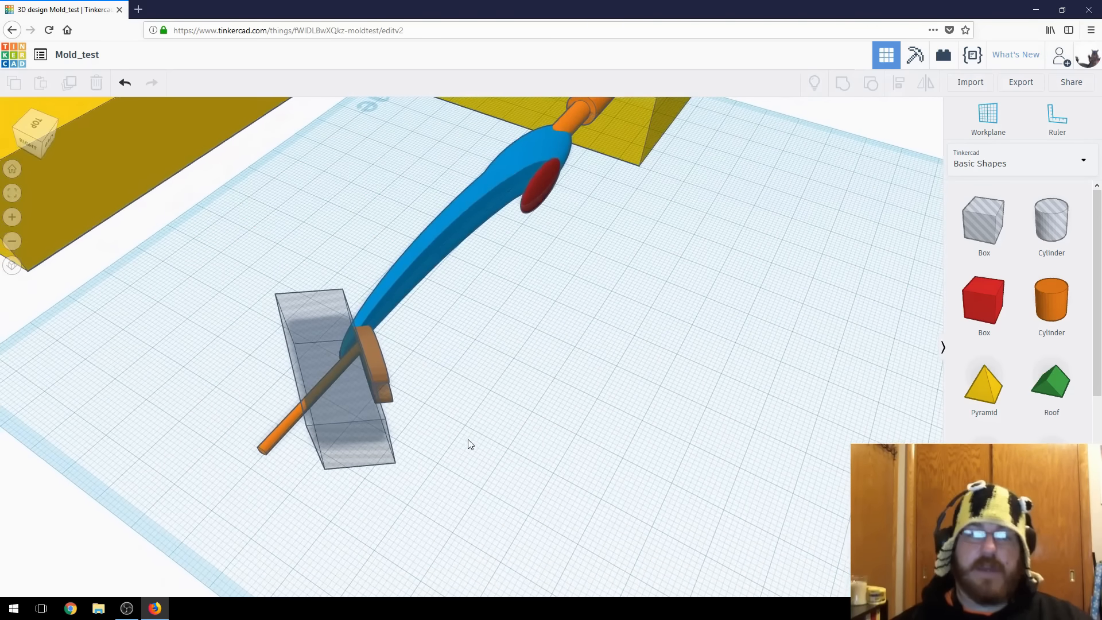
# Step: Try to group the vent, tail, body, side fin and sprue while leaving out the hole box
pyautogui.click(277, 442)
pyautogui.keyDown('shift'); pyautogui.click(378, 359); pyautogui.keyUp('shift')
pyautogui.keyDown('shift'); pyautogui.click(395, 287); pyautogui.keyUp('shift')
pyautogui.moveTo(486, 335); pyautogui.dragTo(438, 352, button='middle')
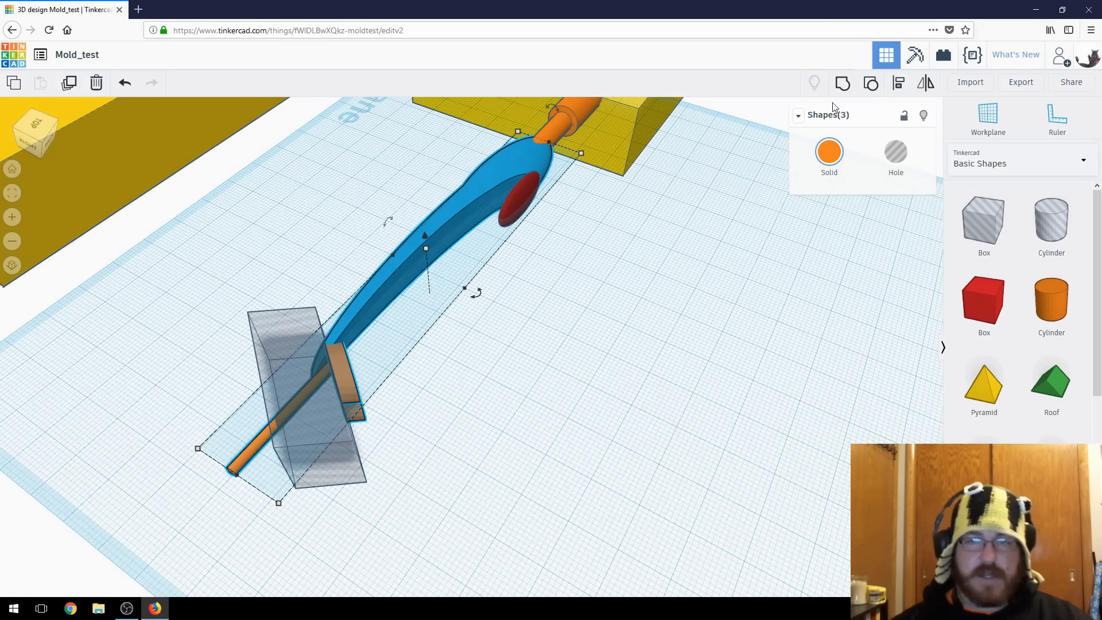
pyautogui.moveTo(665, 327); pyautogui.dragTo(510, 398, button='right')
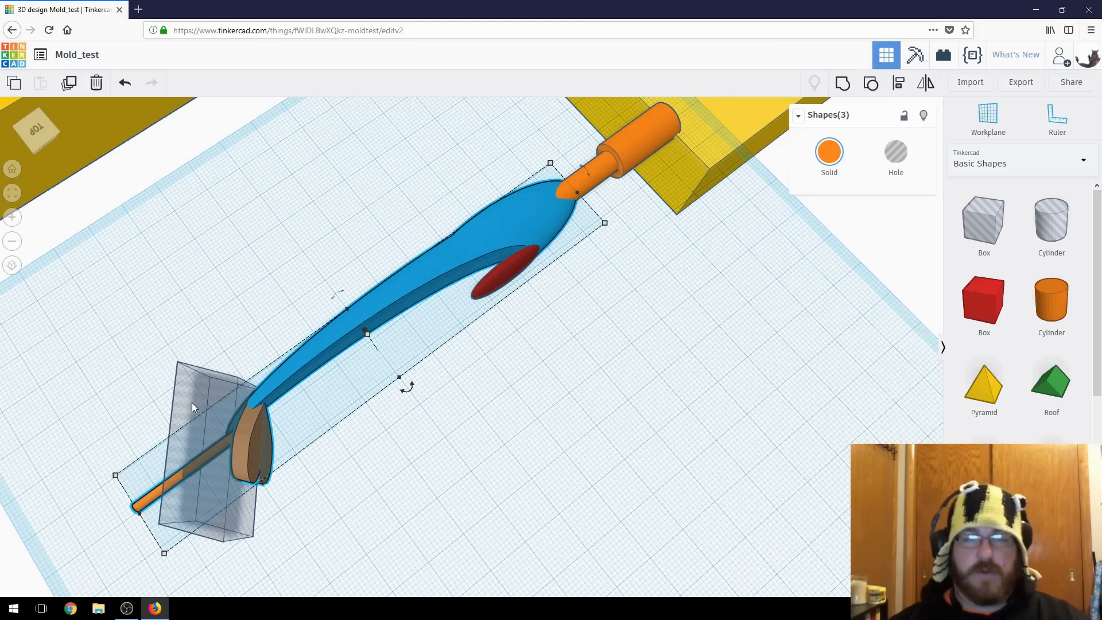
pyautogui.keyDown('shift'); pyautogui.click(614, 154); pyautogui.keyUp('shift')
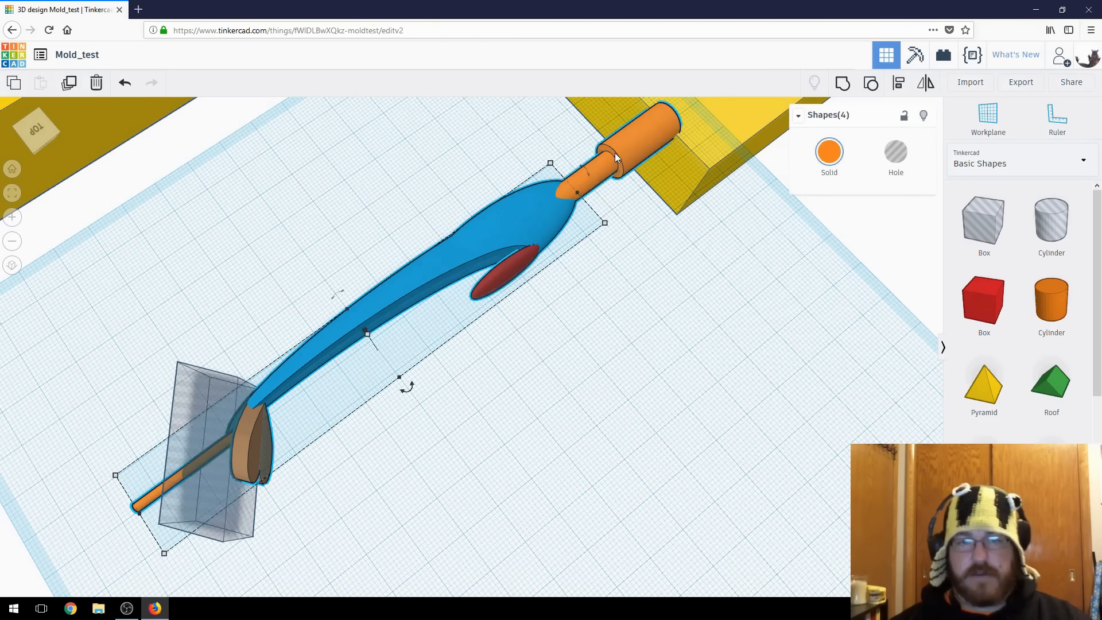
pyautogui.click(843, 83)
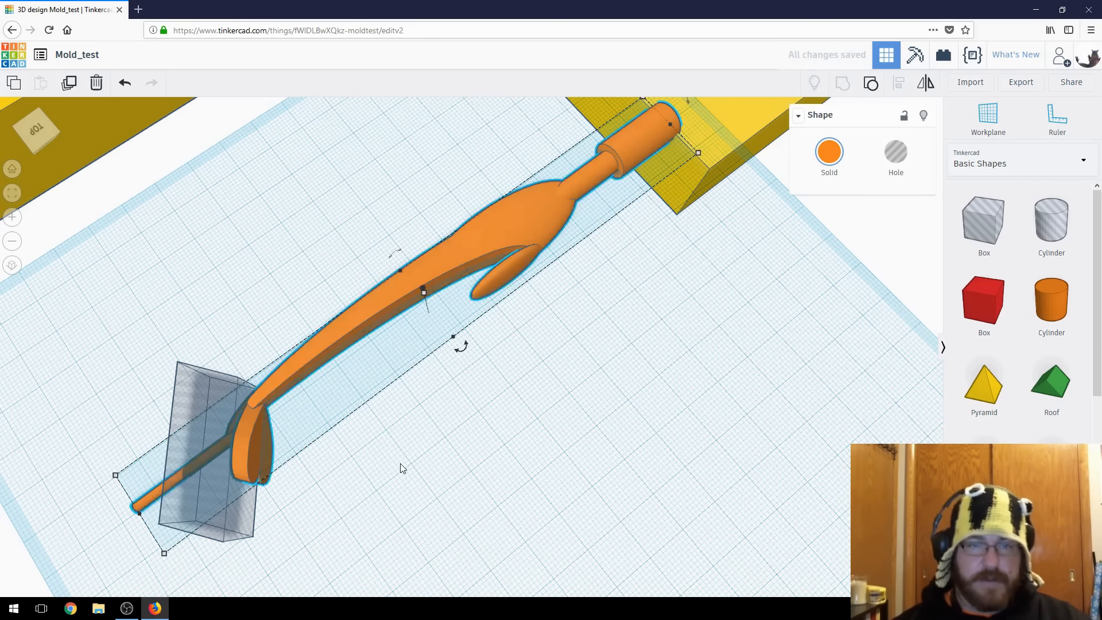
# Step: Ungroup the fish, vent and sprue that were combined without the hole box
pyautogui.moveTo(401, 466); pyautogui.dragTo(630, 357, button='middle')
pyautogui.moveTo(507, 402); pyautogui.dragTo(241, 167, button='right')
pyautogui.moveTo(283, 214); pyautogui.dragTo(538, 441)
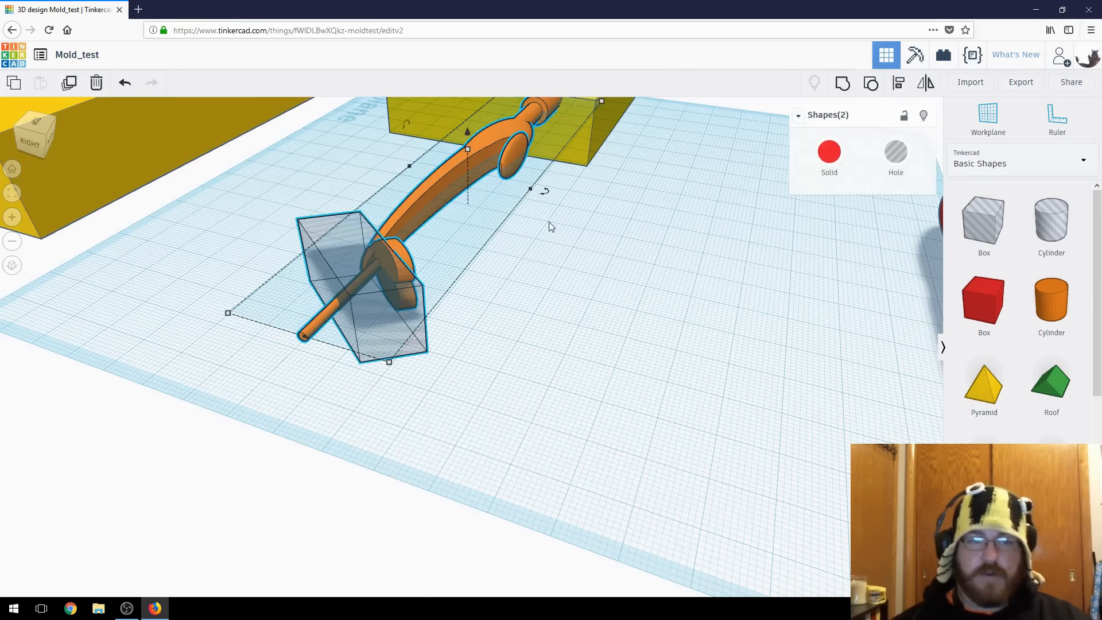
pyautogui.click(430, 389)
pyautogui.moveTo(522, 376); pyautogui.dragTo(443, 446, button='right')
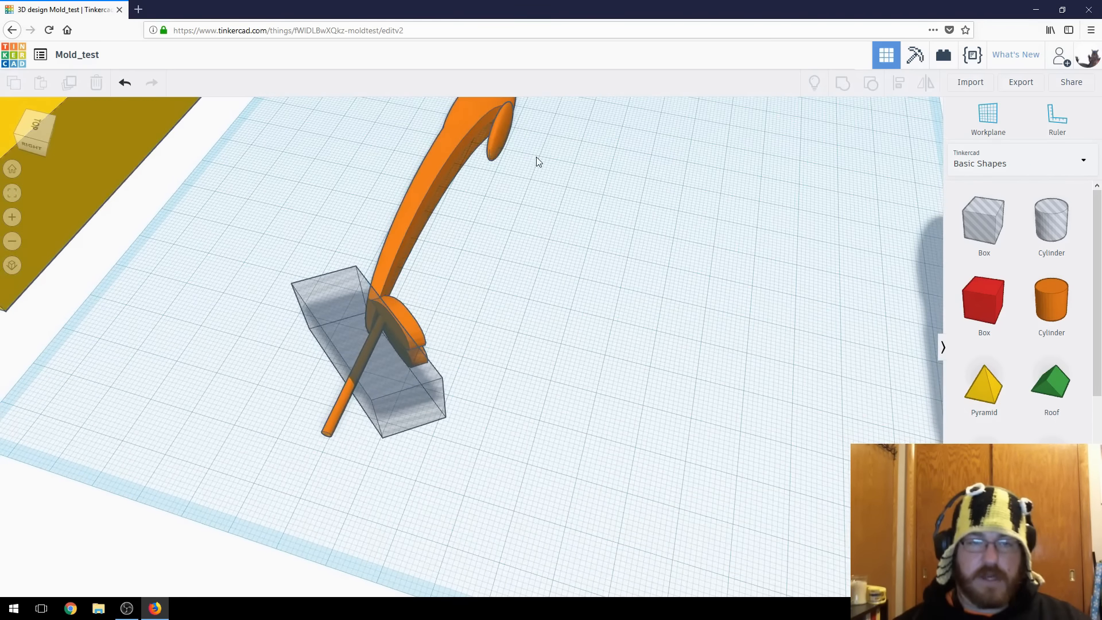
pyautogui.click(435, 174)
pyautogui.click(871, 82)
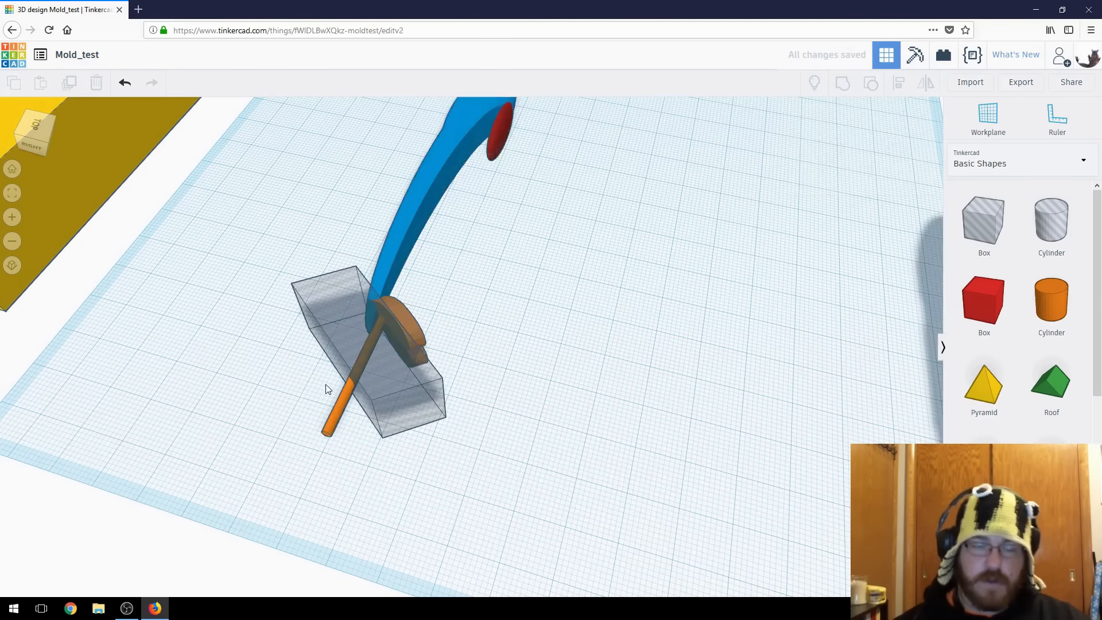
# Step: Group the tail, hole box, body, side fin and sprue, leaving the thin vent cylinder out of the group
pyautogui.click(408, 328)
pyautogui.moveTo(409, 325); pyautogui.dragTo(451, 372, button='right')
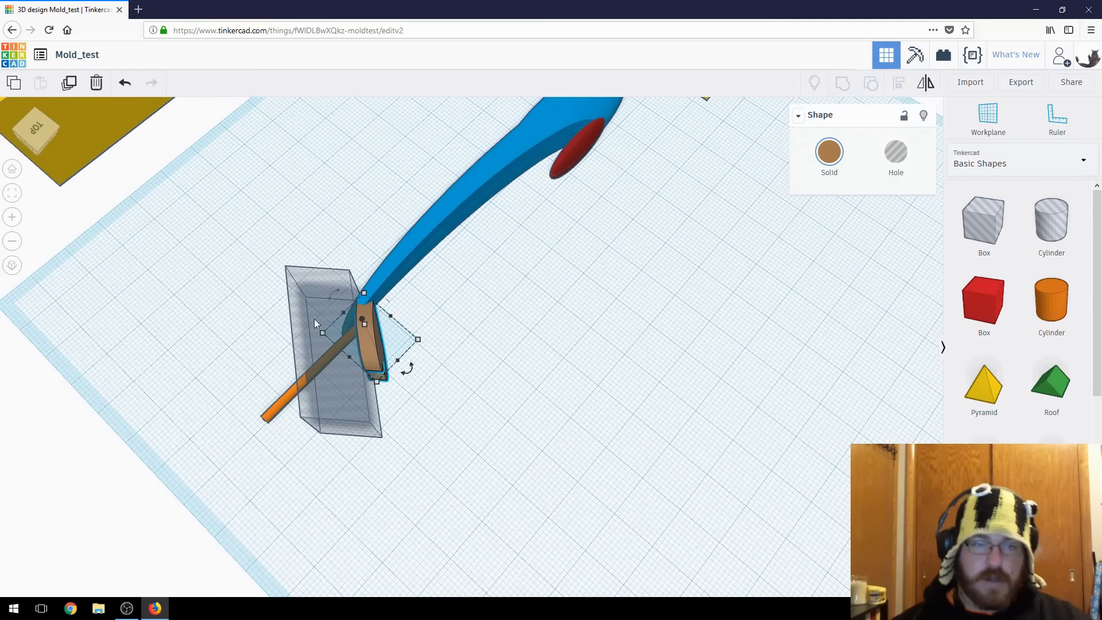
pyautogui.keyDown('shift'); pyautogui.click(314, 285); pyautogui.keyUp('shift')
pyautogui.keyDown('shift'); pyautogui.click(381, 270); pyautogui.keyUp('shift')
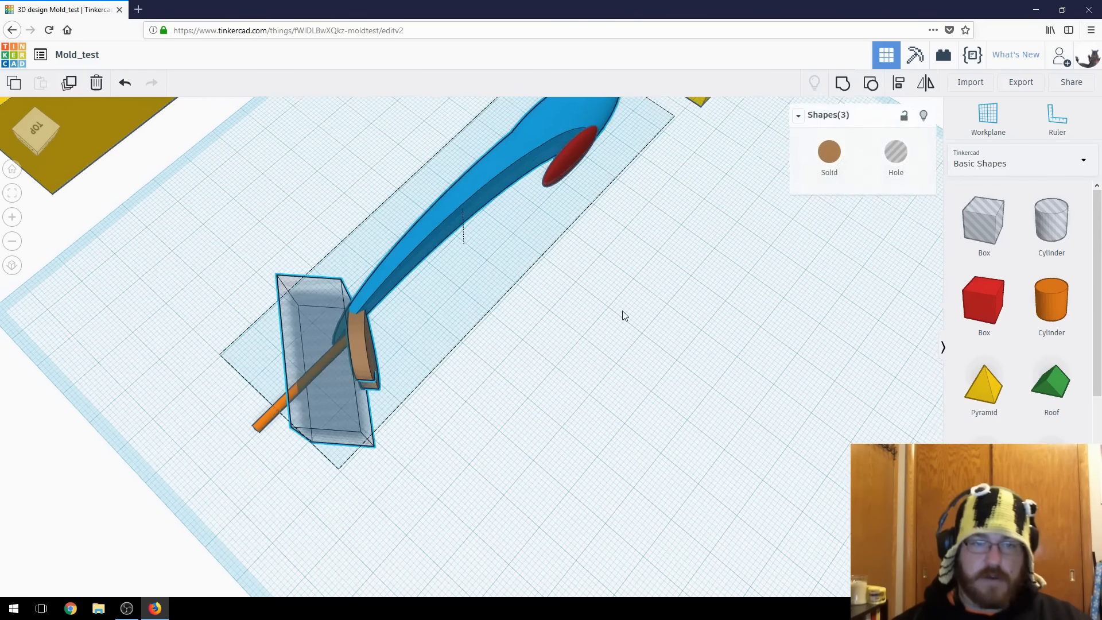
pyautogui.press('f')
pyautogui.keyDown('shift'); pyautogui.click(495, 340); pyautogui.keyUp('shift')
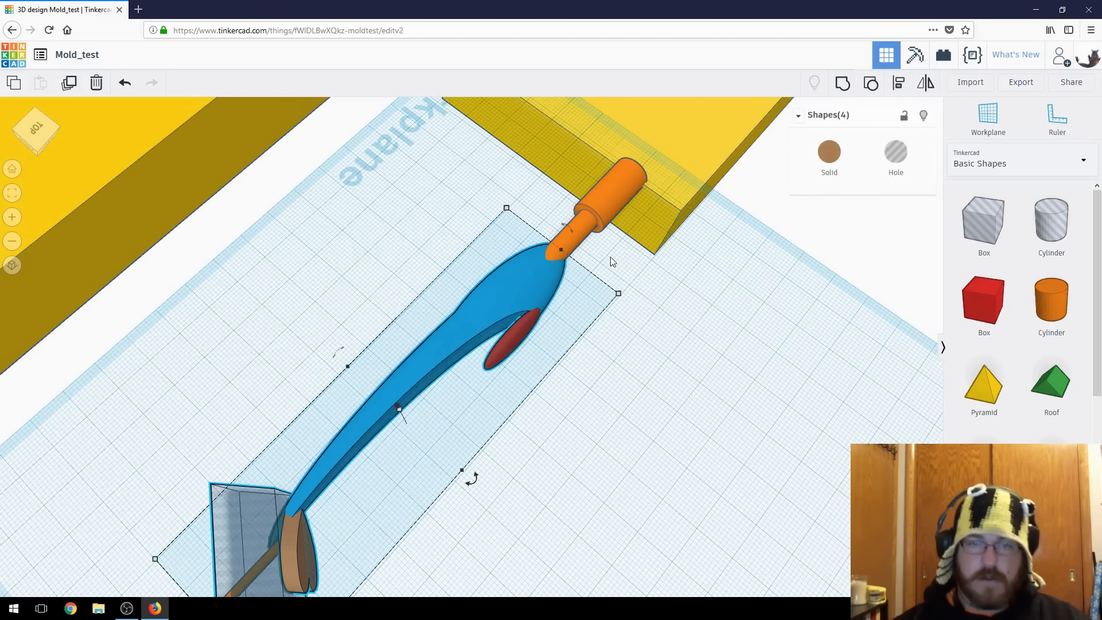
pyautogui.keyDown('shift'); pyautogui.click(582, 241); pyautogui.keyUp('shift')
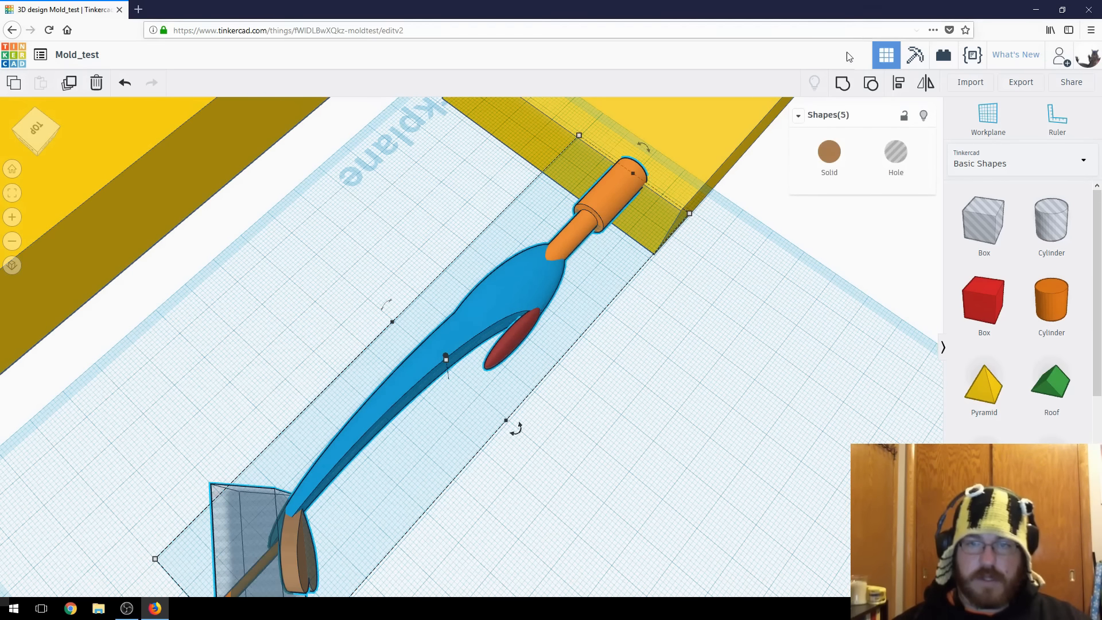
pyautogui.click(843, 82)
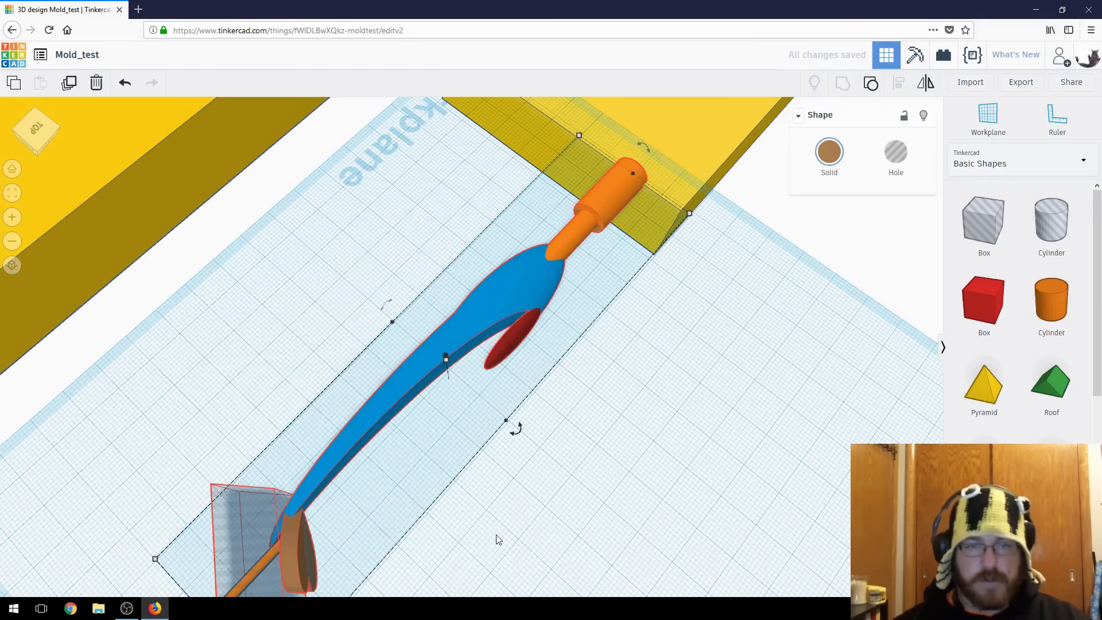
# Step: Group the thin vent cylinder with the combined fish and sprue shape
pyautogui.scroll(-2, 498, 540)
pyautogui.moveTo(524, 524); pyautogui.dragTo(611, 405, button='right')
pyautogui.click(443, 318)
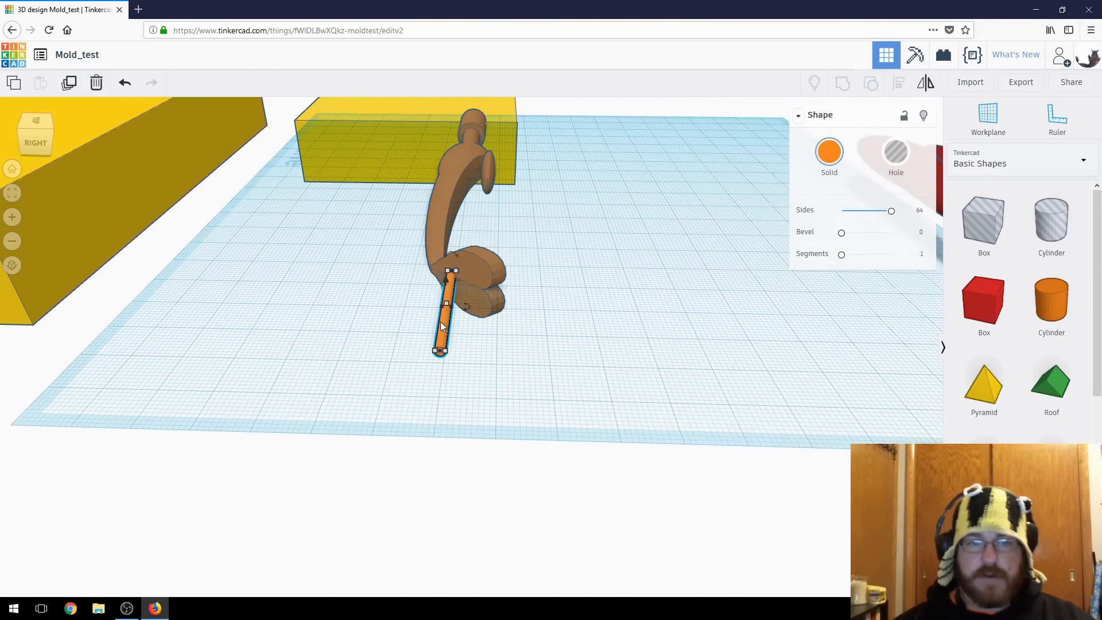
pyautogui.keyDown('shift'); pyautogui.click(436, 205); pyautogui.keyUp('shift')
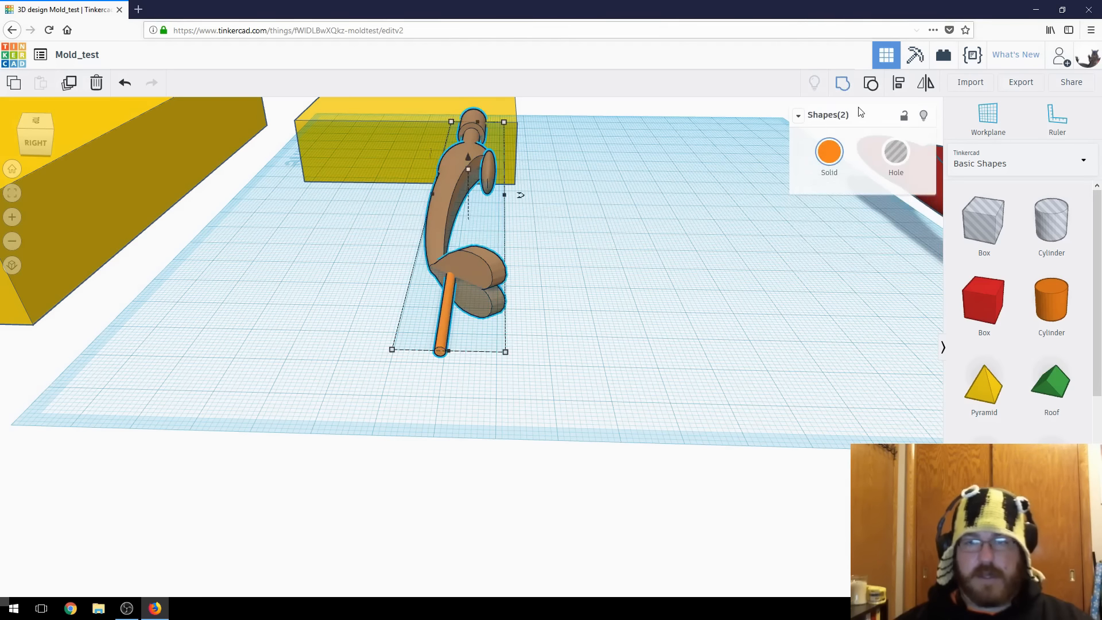
pyautogui.click(848, 92)
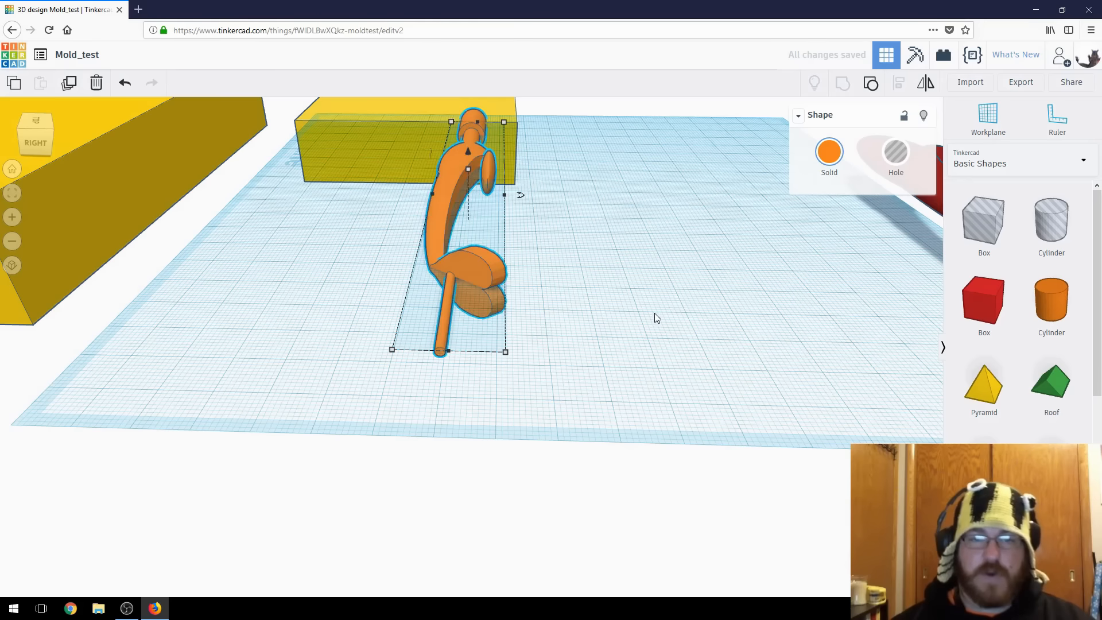
# Step: Move the nearby yellow mold block under the fish so the sprue end meets one edge and the vent sticks out of the other
pyautogui.moveTo(655, 318); pyautogui.dragTo(442, 490, button='right')
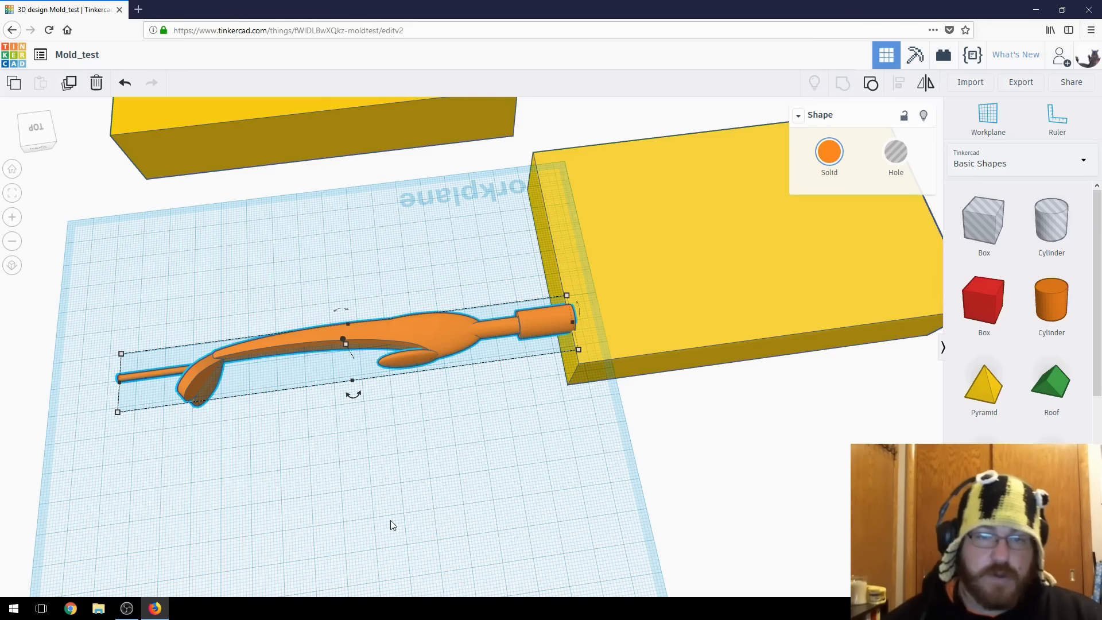
pyautogui.moveTo(774, 284); pyautogui.dragTo(387, 418)
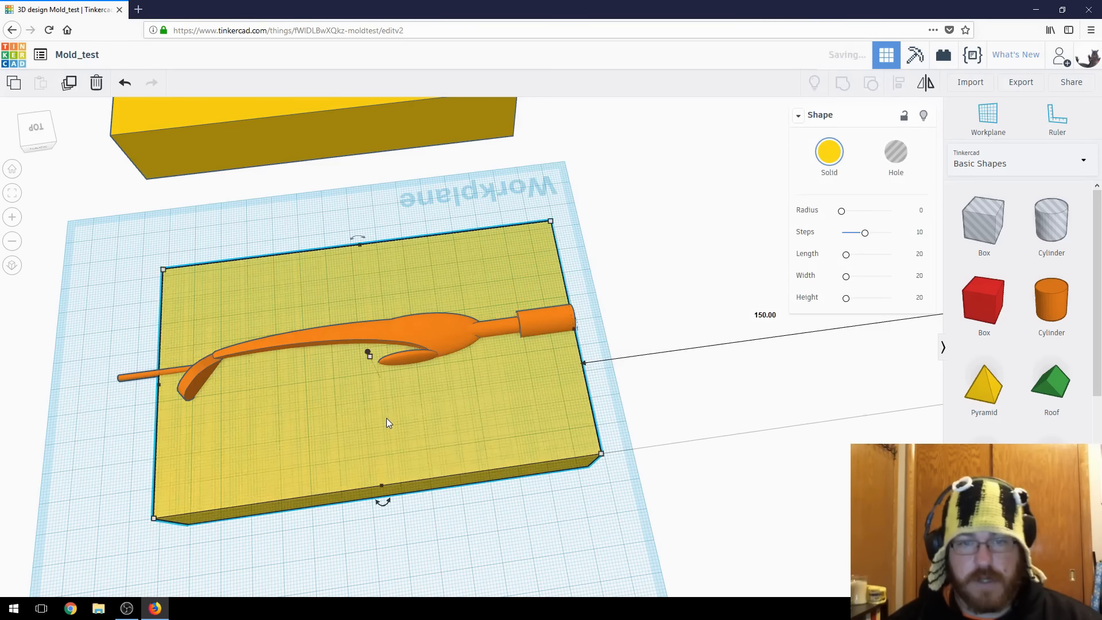
pyautogui.moveTo(652, 459); pyautogui.dragTo(641, 485, button='right')
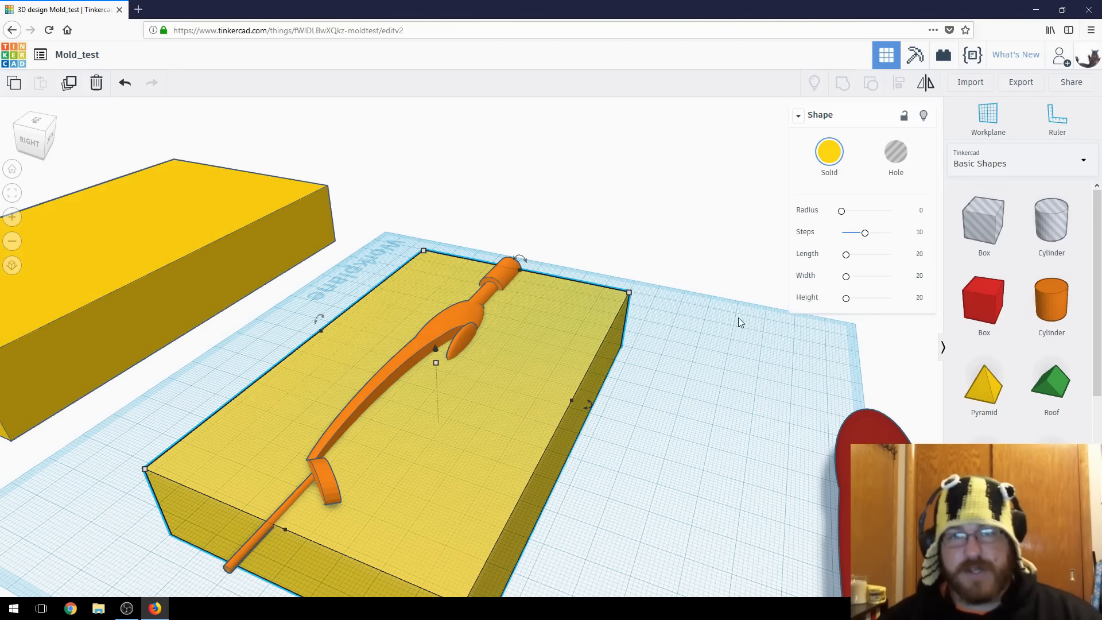
# Step: Place a hole cylinder with 64 sides on the mold block and position it beside the sprue
pyautogui.moveTo(682, 373); pyautogui.dragTo(736, 431, button='right')
pyautogui.scroll(2, 662, 399)
pyautogui.moveTo(1052, 225); pyautogui.dragTo(469, 414)
pyautogui.moveTo(599, 436); pyautogui.dragTo(526, 276, button='right')
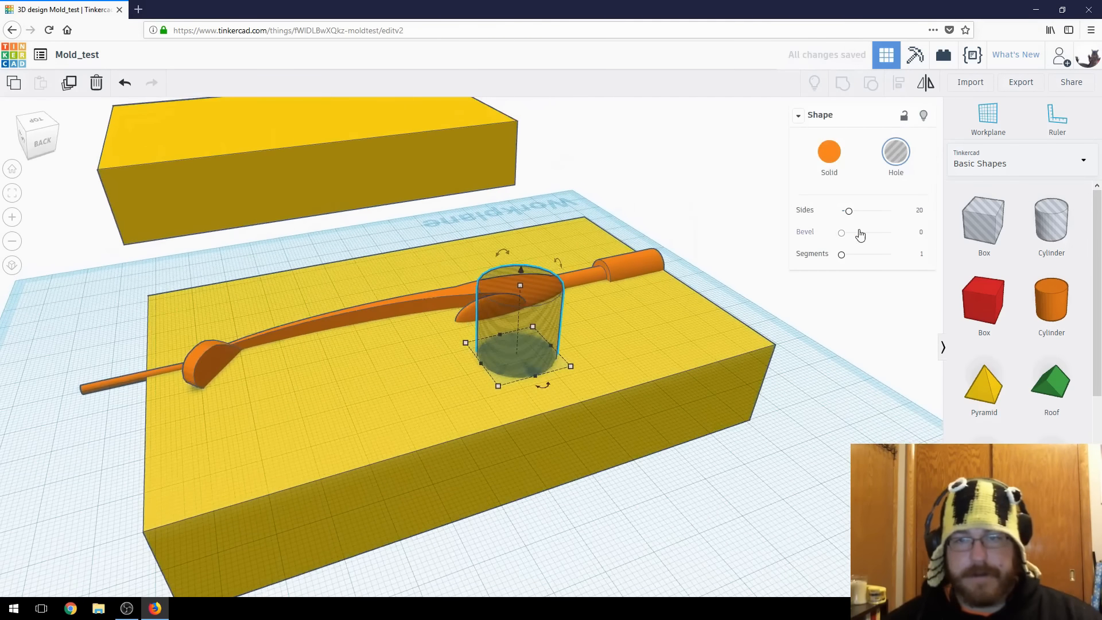
pyautogui.moveTo(848, 212); pyautogui.dragTo(892, 211)
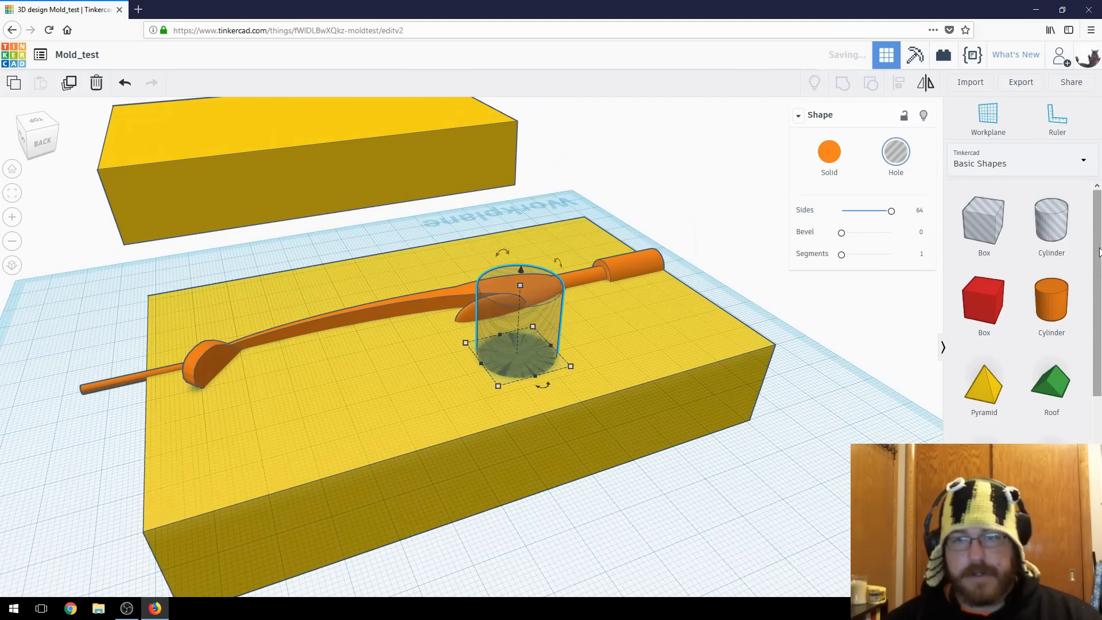
pyautogui.click(571, 366)
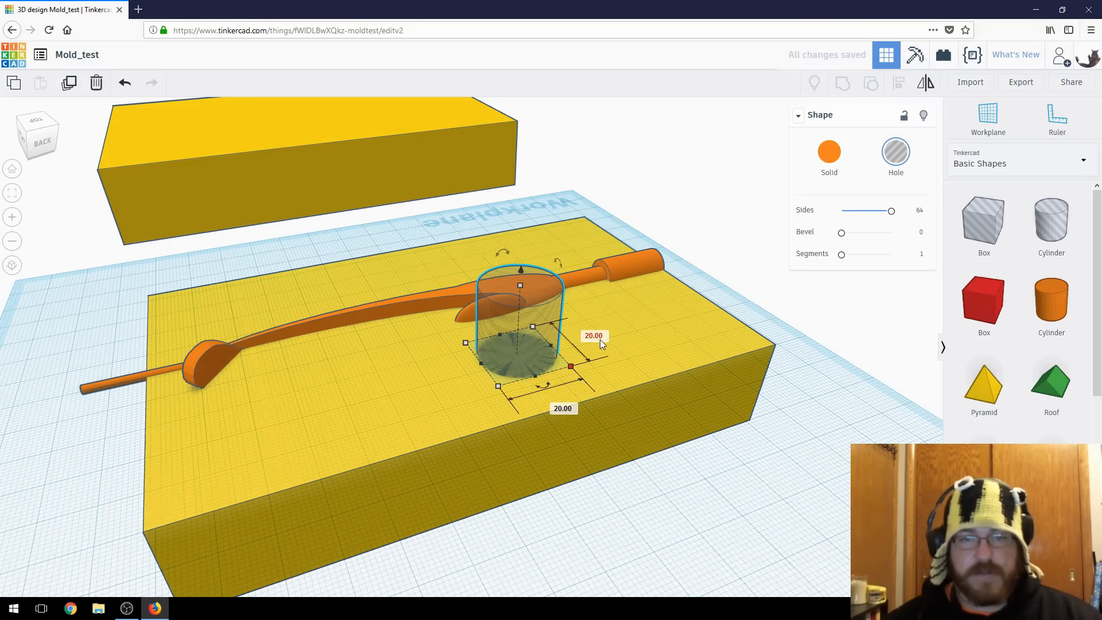
pyautogui.click(540, 318)
pyautogui.moveTo(536, 316); pyautogui.dragTo(602, 302)
# Step: Duplicate the hole cylinder three times and distribute the copies around the fish towards the mold block's other corners
pyautogui.hotkey('ctrl', 'd')
pyautogui.moveTo(477, 369); pyautogui.dragTo(267, 394)
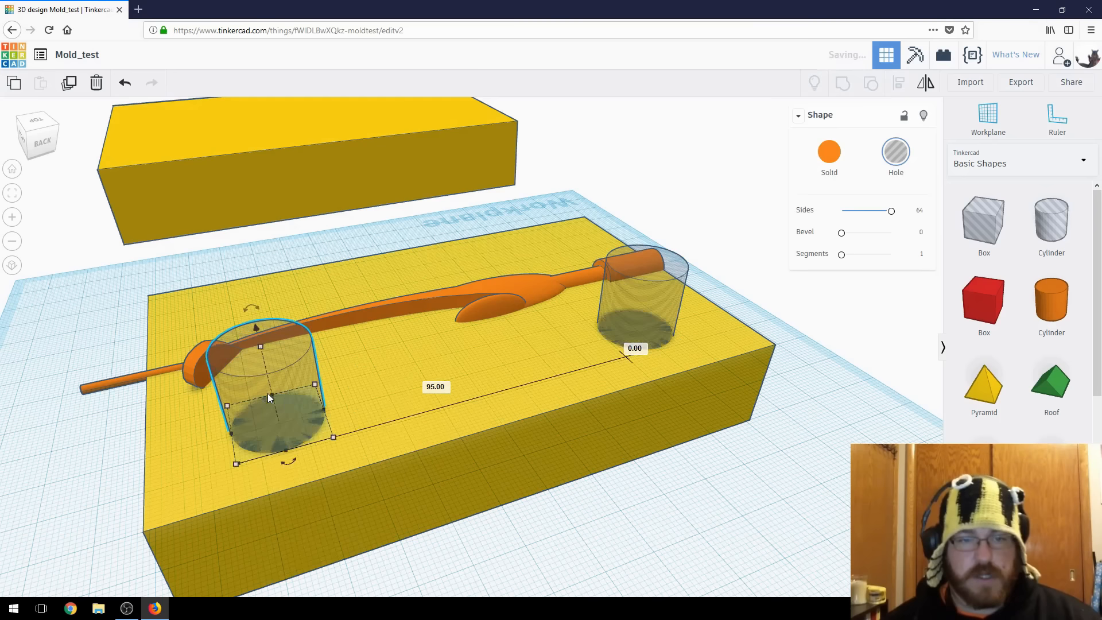
pyautogui.press('Escape')
pyautogui.click(287, 391)
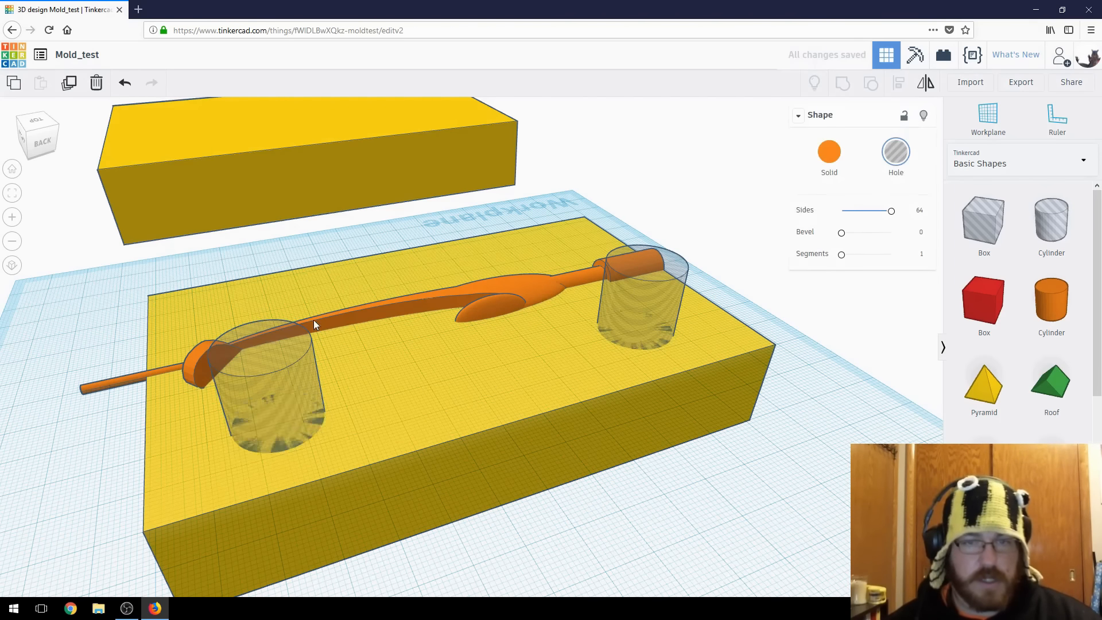
pyautogui.moveTo(314, 320); pyautogui.dragTo(346, 387)
pyautogui.scroll(-5, 411, 373)
pyautogui.moveTo(247, 396); pyautogui.dragTo(374, 321)
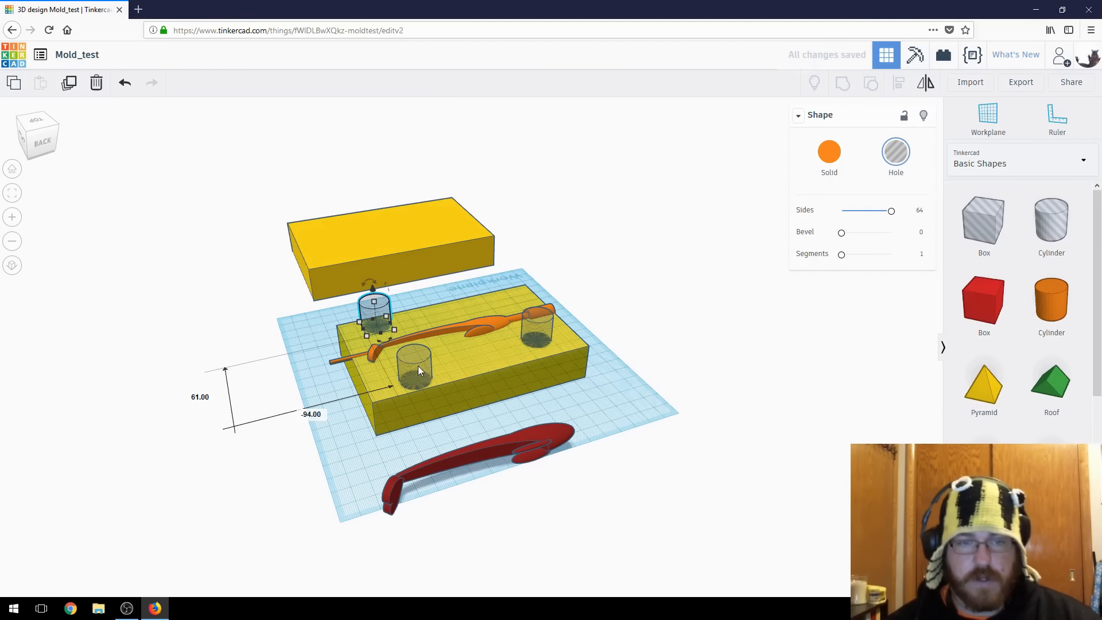
pyautogui.hotkey('ctrl', 'd')
pyautogui.moveTo(372, 311); pyautogui.dragTo(511, 285)
# Step: Adjust the positions of the four hole cylinders so they stand clear of the fish, two on each side
pyautogui.moveTo(522, 368); pyautogui.dragTo(604, 472, button='right')
pyautogui.scroll(3, 516, 415)
pyautogui.scroll(3, 516, 414)
pyautogui.moveTo(487, 449)
pyautogui.mouseDown()
pyautogui.moveTo(454, 435)
pyautogui.moveTo(491, 432)
pyautogui.mouseUp()
pyautogui.moveTo(263, 357); pyautogui.dragTo(328, 347)
pyautogui.moveTo(610, 258)
pyautogui.mouseDown()
pyautogui.moveTo(632, 277)
pyautogui.moveTo(604, 278)
pyautogui.mouseUp()
pyautogui.moveTo(493, 220); pyautogui.dragTo(481, 209)
pyautogui.click(770, 374)
pyautogui.moveTo(771, 374); pyautogui.dragTo(612, 485, button='right')
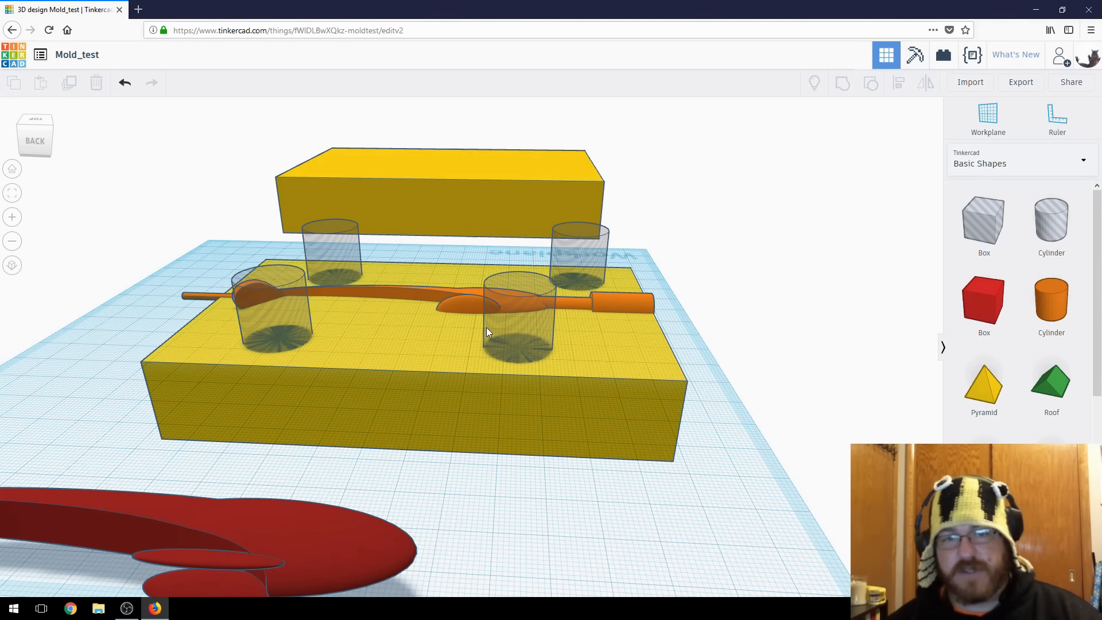
# Step: Lower the four hole cylinders by 10 mm so they sink partly into the mold block
pyautogui.click(513, 334)
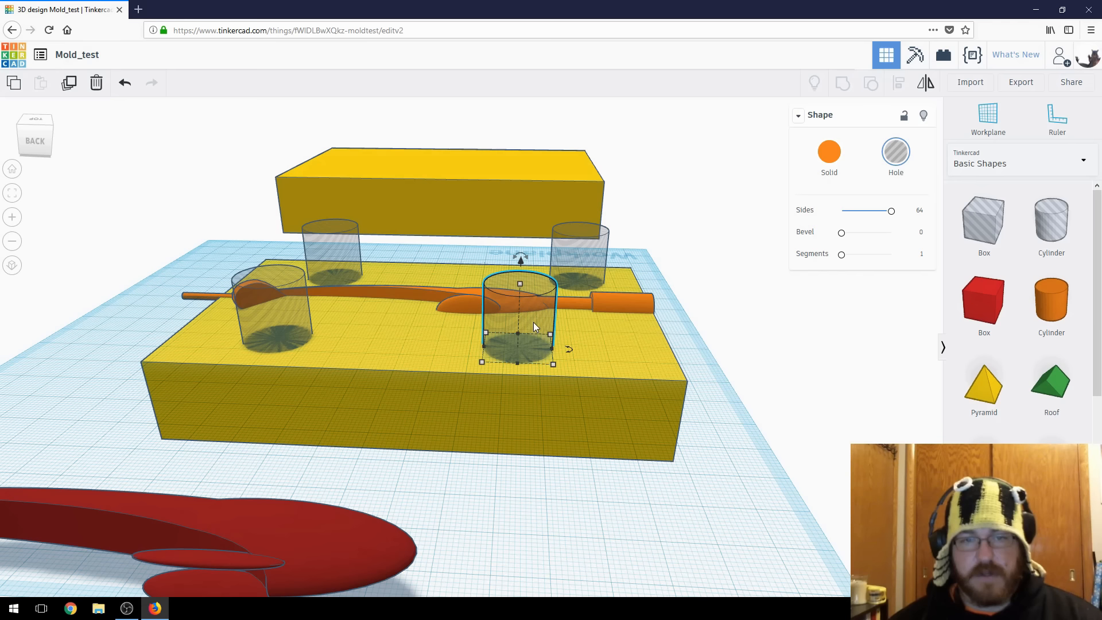
pyautogui.moveTo(521, 270)
pyautogui.mouseDown()
pyautogui.moveTo(519, 287)
pyautogui.moveTo(522, 277)
pyautogui.mouseUp()
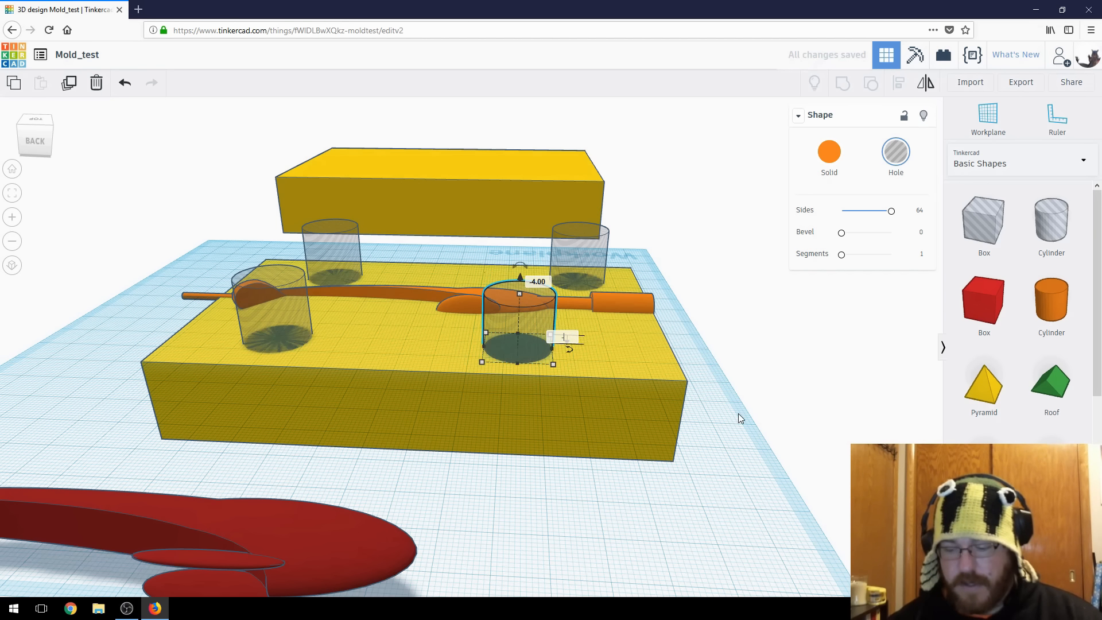
pyautogui.press('Return')
pyautogui.click(574, 265)
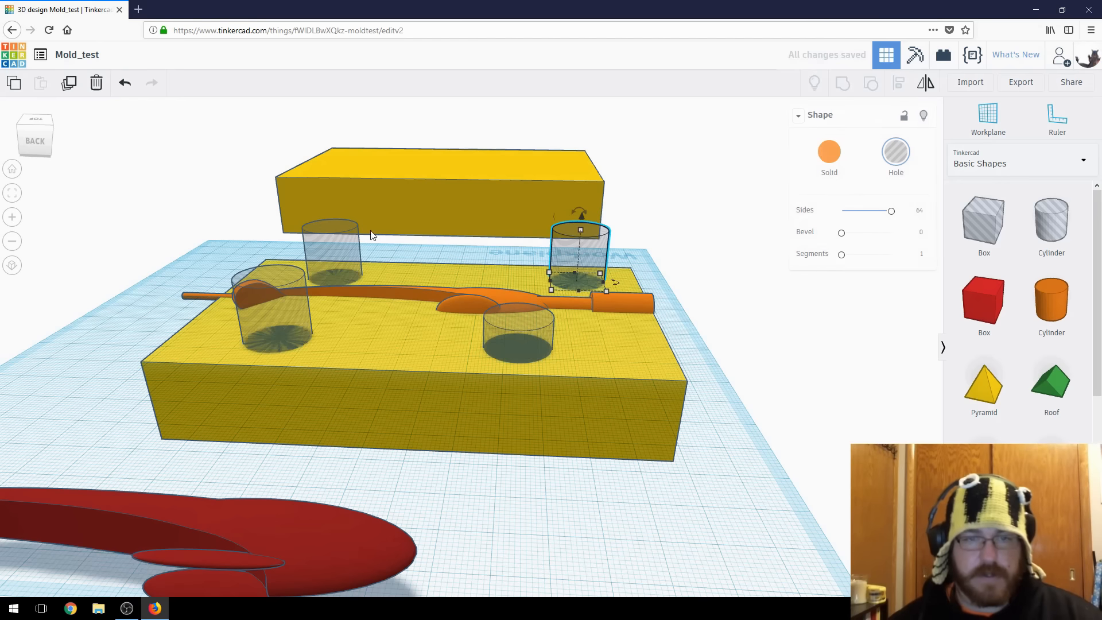
pyautogui.keyDown('shift'); pyautogui.click(332, 260); pyautogui.keyUp('shift')
pyautogui.keyDown('shift'); pyautogui.click(295, 322); pyautogui.keyUp('shift')
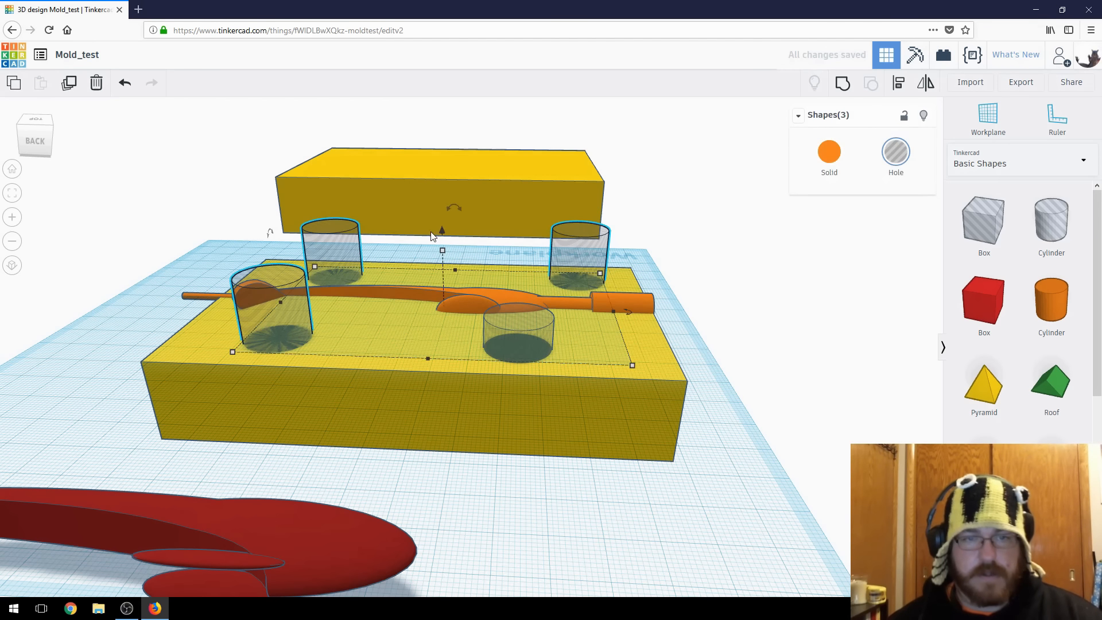
pyautogui.moveTo(442, 232); pyautogui.dragTo(449, 262)
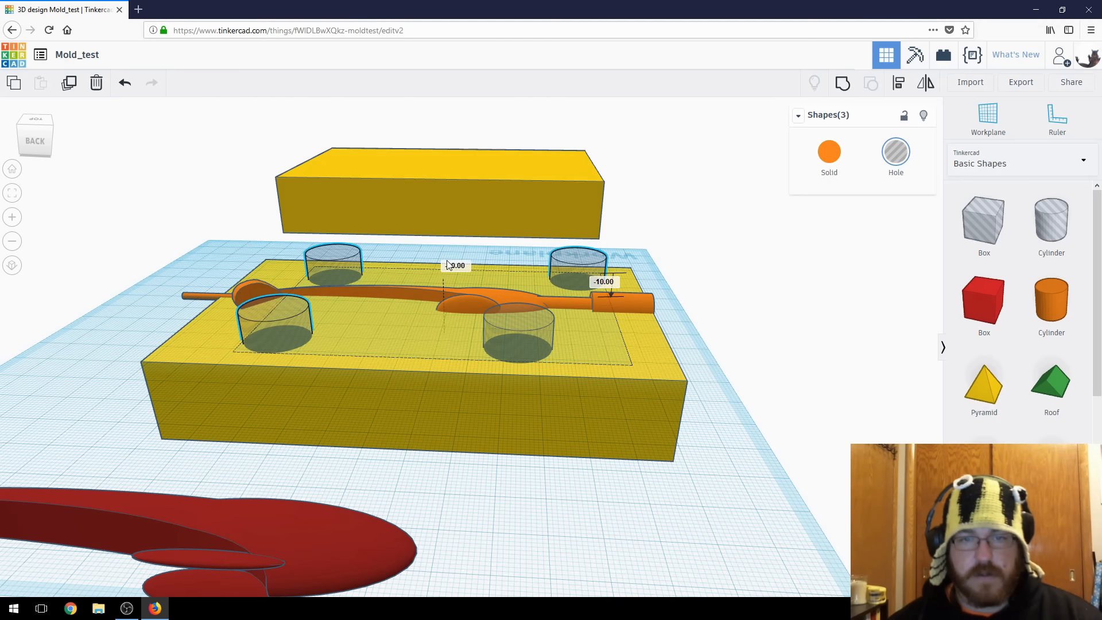
pyautogui.click(735, 393)
pyautogui.moveTo(797, 384); pyautogui.dragTo(762, 393, button='right')
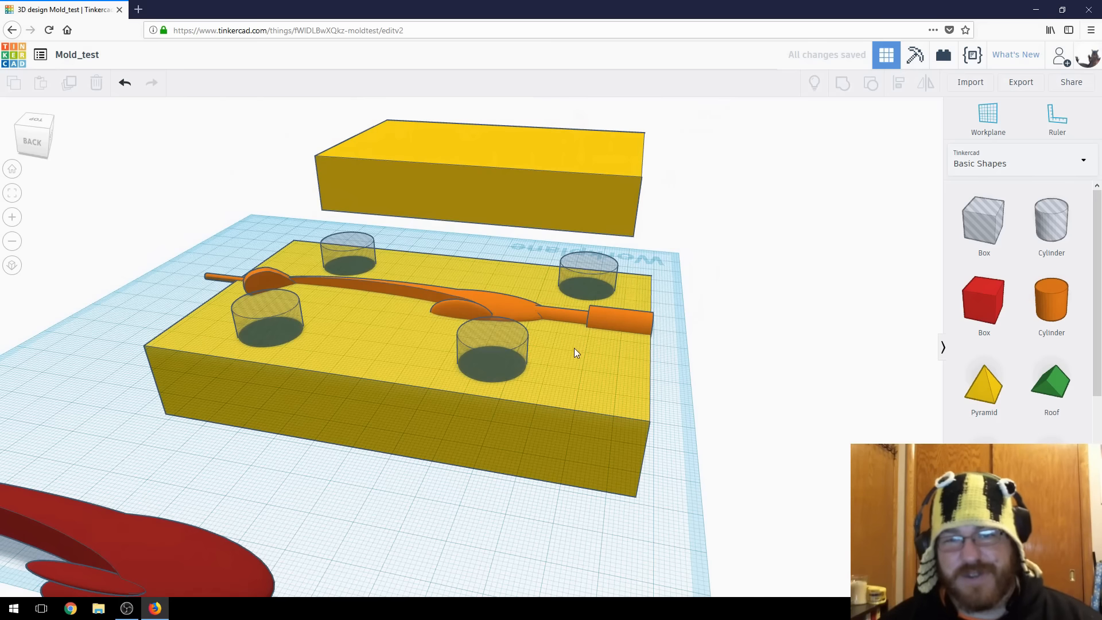
# Step: Add a solid cylinder with 64 sides to the mold block and set its length and width to 19.8 mm
pyautogui.moveTo(1052, 300); pyautogui.dragTo(561, 368)
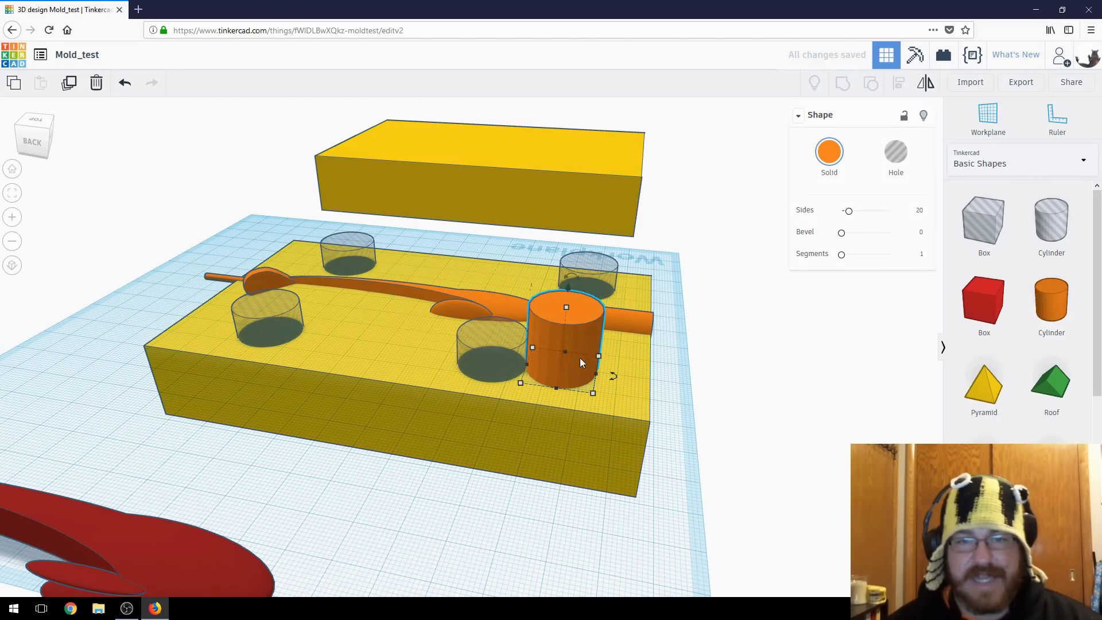
pyautogui.moveTo(849, 211); pyautogui.dragTo(891, 212)
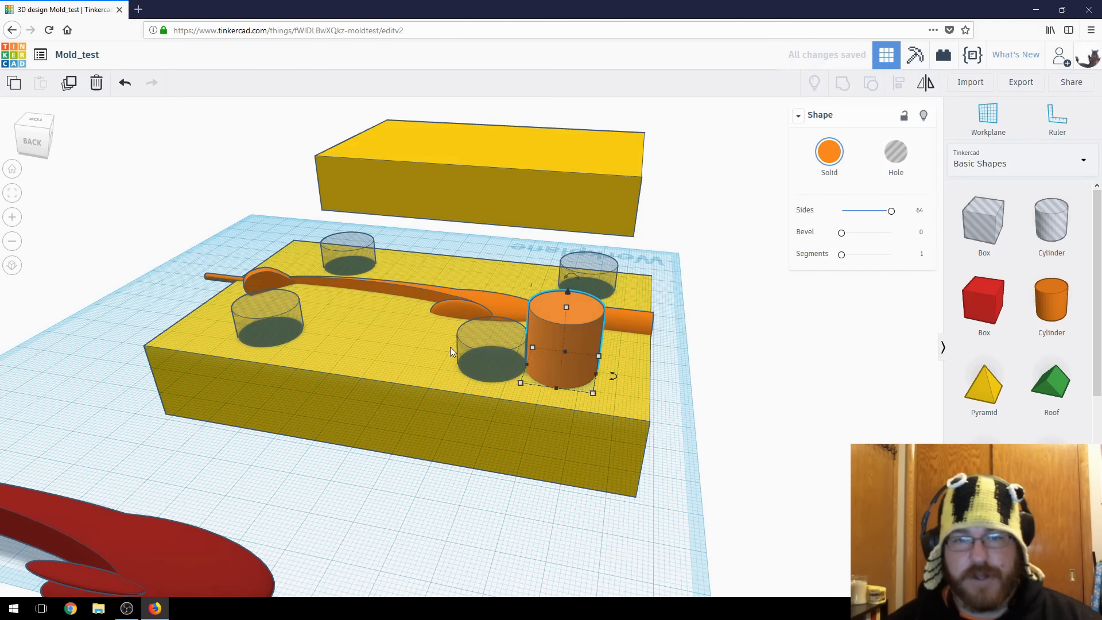
pyautogui.click(594, 394)
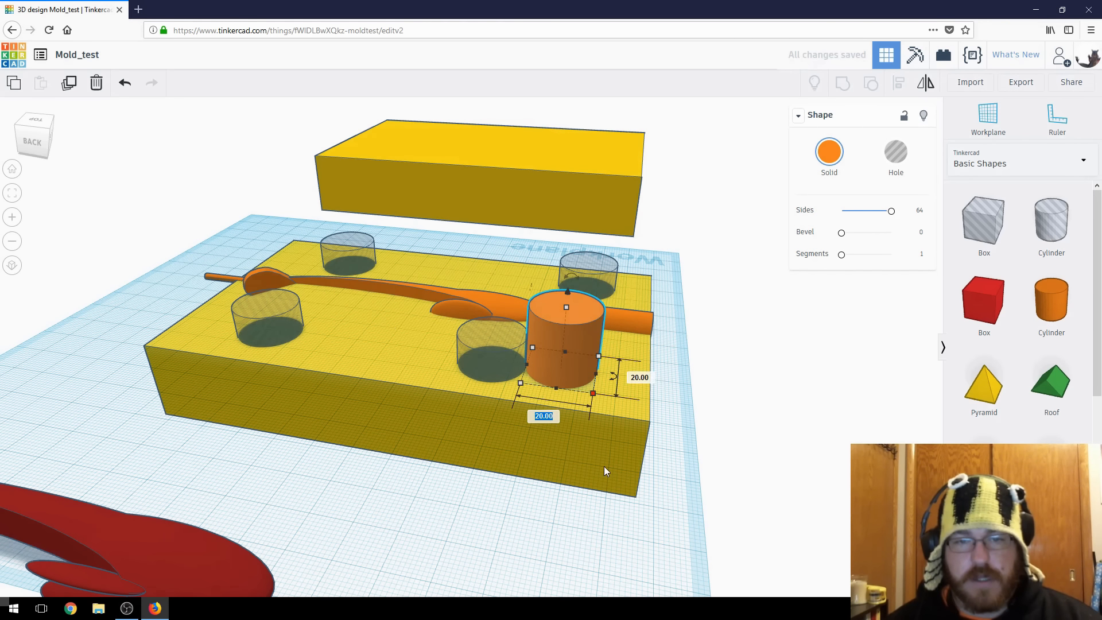
pyautogui.write('19')
pyautogui.press('Tab')
pyautogui.write('19')
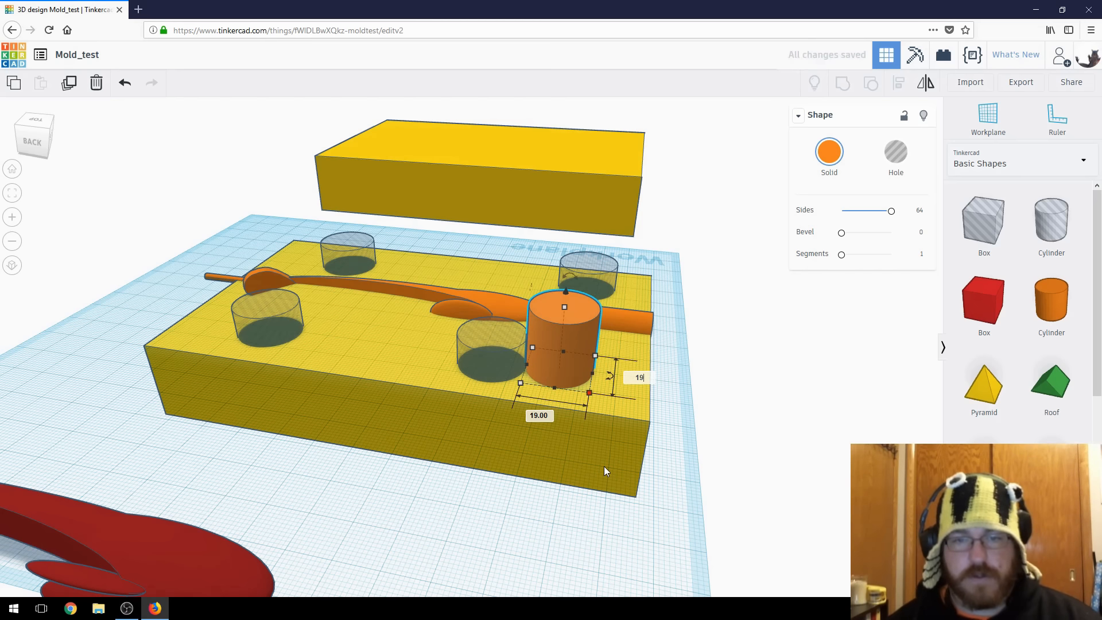
pyautogui.write('.8')
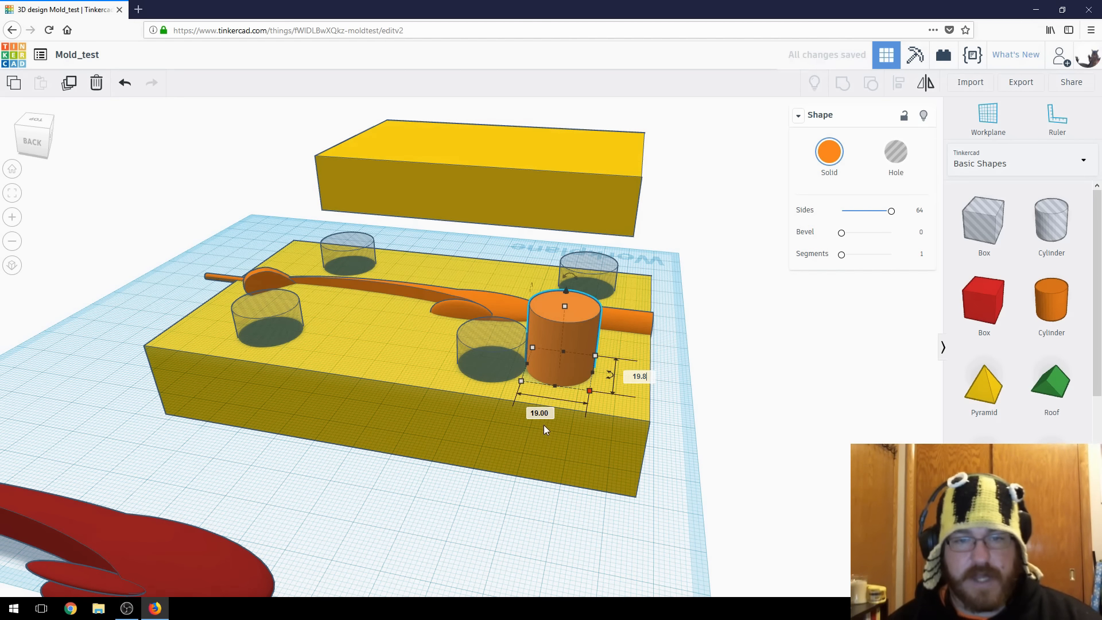
pyautogui.press('Tab')
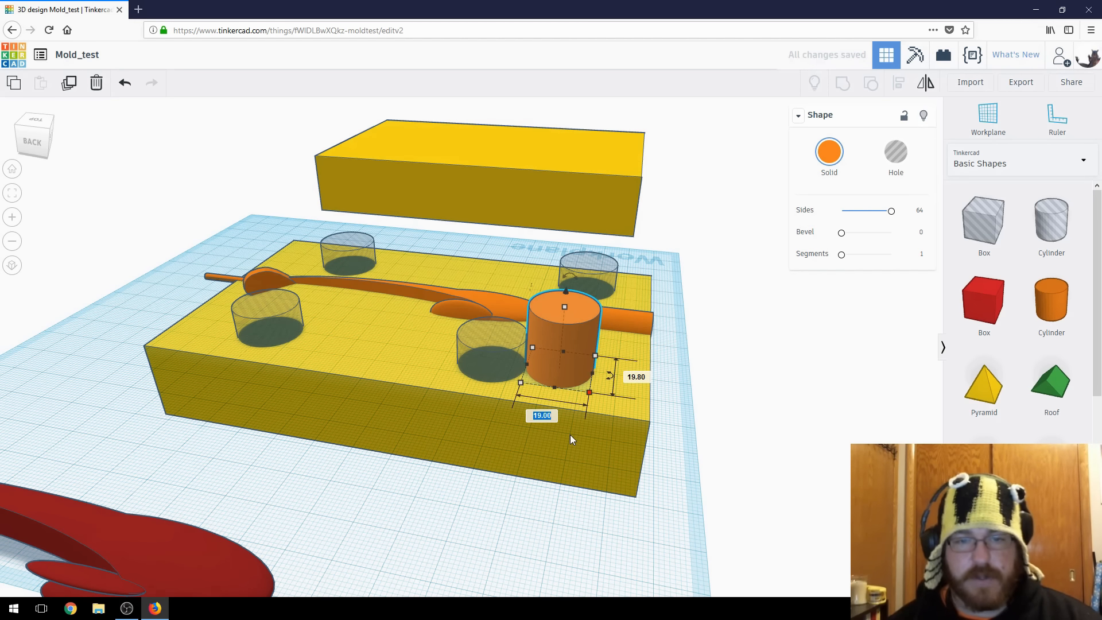
pyautogui.write('19.8')
pyautogui.press('Return')
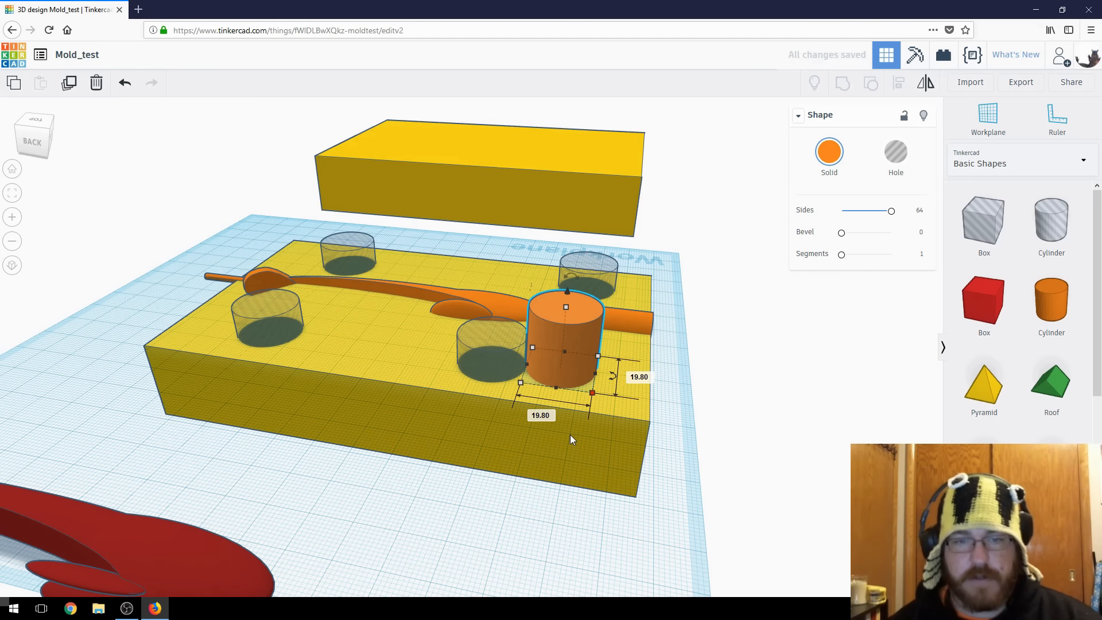
pyautogui.click(608, 528)
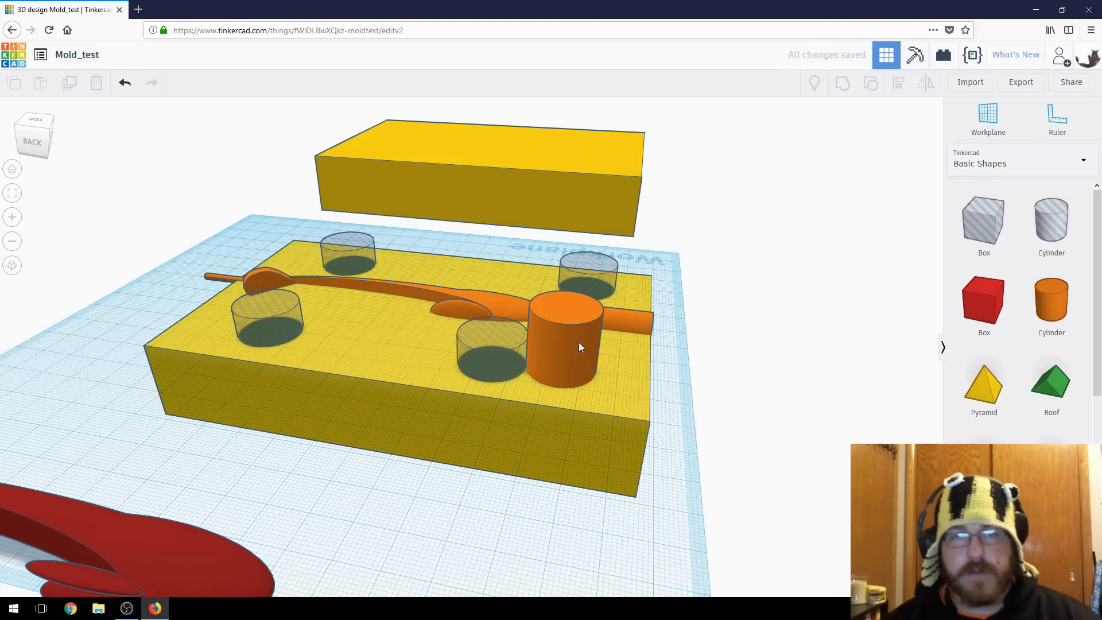
# Step: Move the solid cylinder into the hole cylinder beside the fish's side fin and lower it by 10 mm
pyautogui.moveTo(577, 347); pyautogui.dragTo(505, 340)
pyautogui.moveTo(505, 339); pyautogui.dragTo(574, 409, button='right')
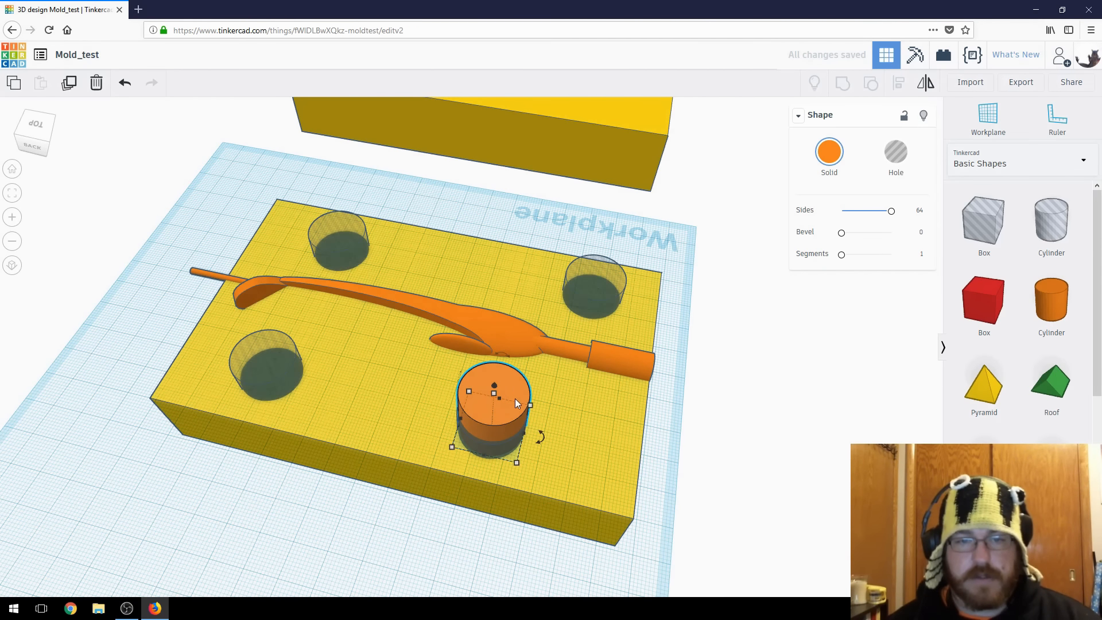
pyautogui.moveTo(600, 433); pyautogui.dragTo(536, 363, button='right')
pyautogui.moveTo(487, 298); pyautogui.dragTo(483, 327)
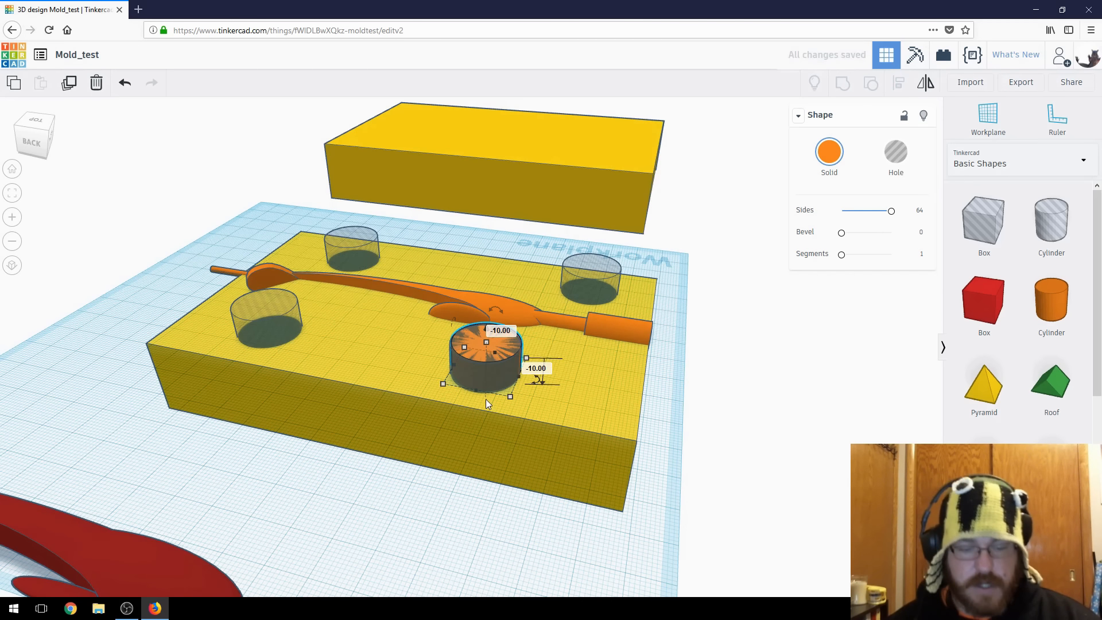
# Step: Copy the solid cylinder three times and place one copy in each of the remaining hole cylinders
pyautogui.keyDown('alt'); pyautogui.moveTo(500, 348); pyautogui.dragTo(280, 304); pyautogui.keyUp('alt')
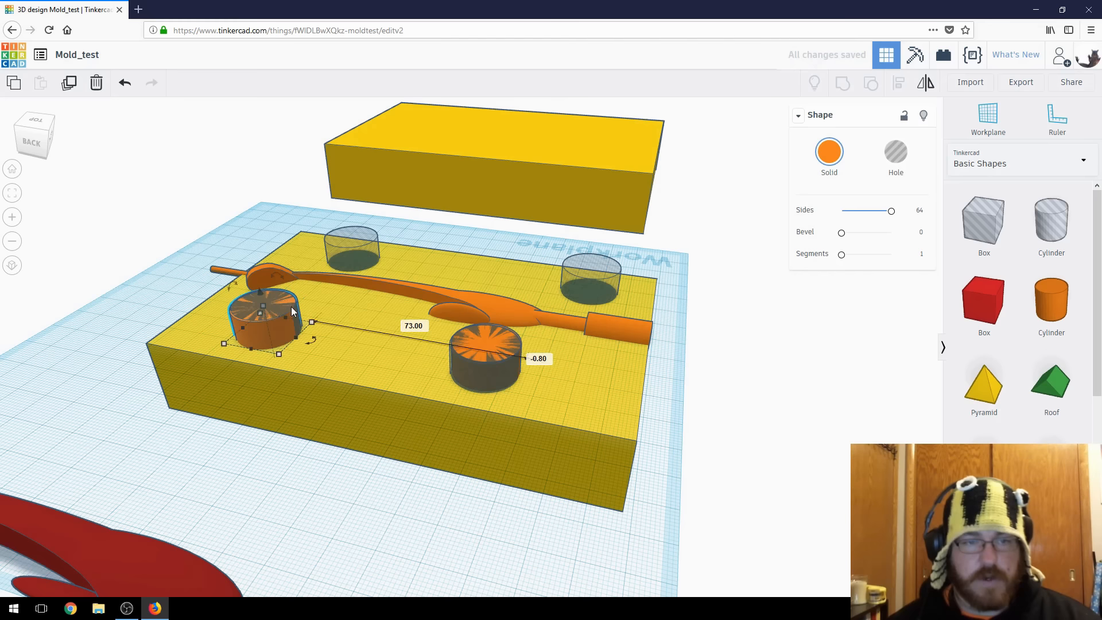
pyautogui.hotkey('ctrl', 'd')
pyautogui.moveTo(92, 271); pyautogui.dragTo(356, 233)
pyautogui.click(429, 200)
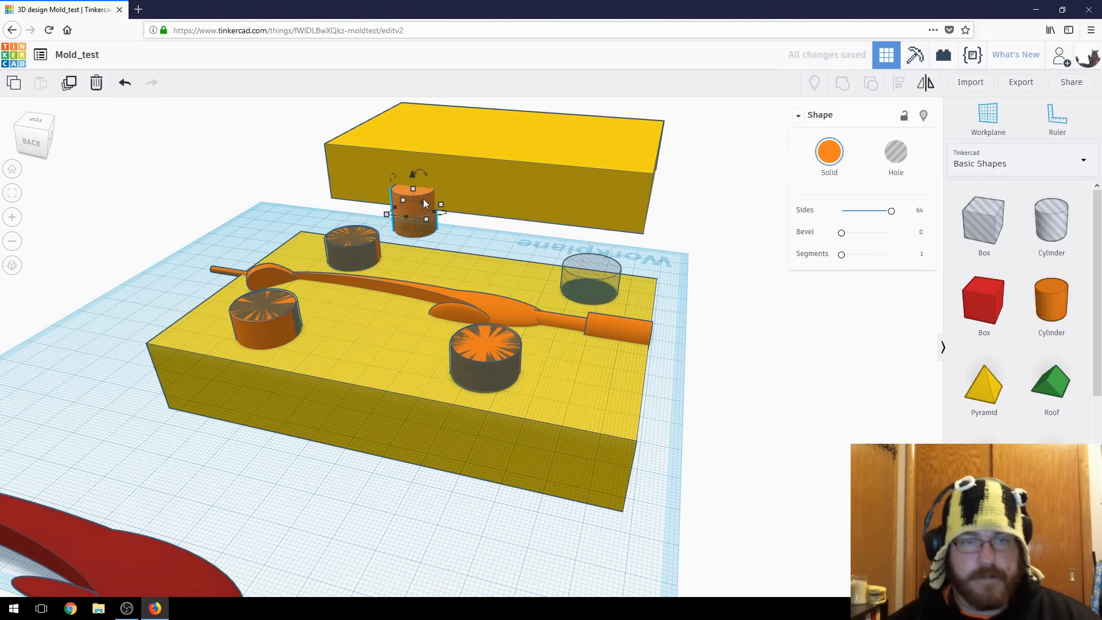
pyautogui.moveTo(419, 192); pyautogui.dragTo(606, 272)
# Step: Align the solid and hole cylinders beside the tail, on the side fin's side, so they are centered in both horizontal directions
pyautogui.moveTo(224, 404); pyautogui.dragTo(657, 442, button='right')
pyautogui.moveTo(664, 287); pyautogui.dragTo(569, 258)
pyautogui.moveTo(742, 311); pyautogui.dragTo(678, 374, button='right')
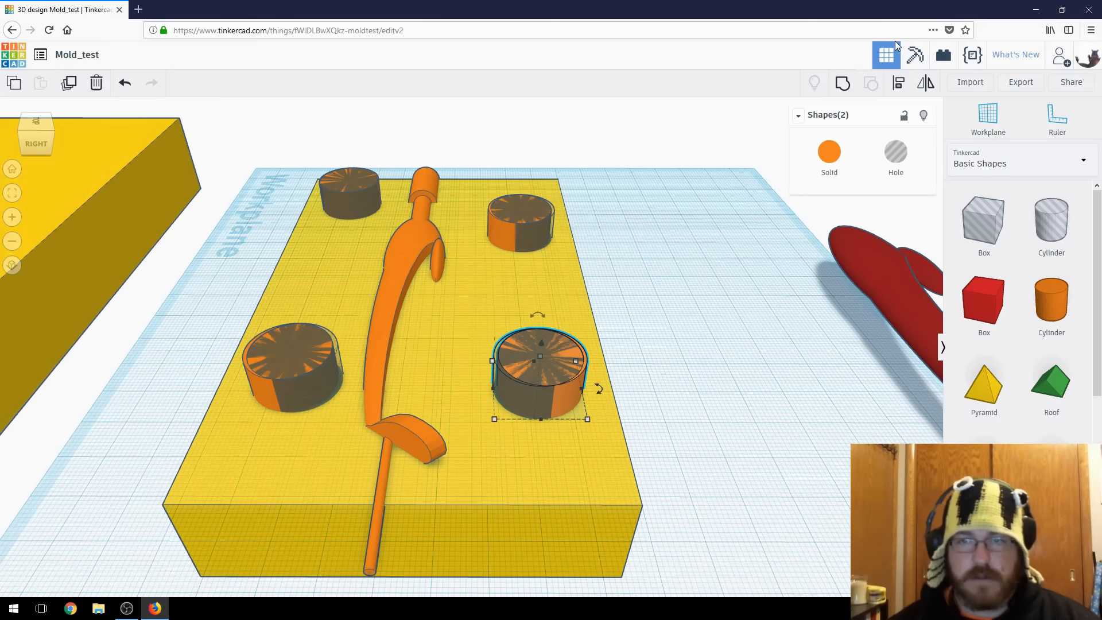
pyautogui.click(899, 82)
pyautogui.click(542, 433)
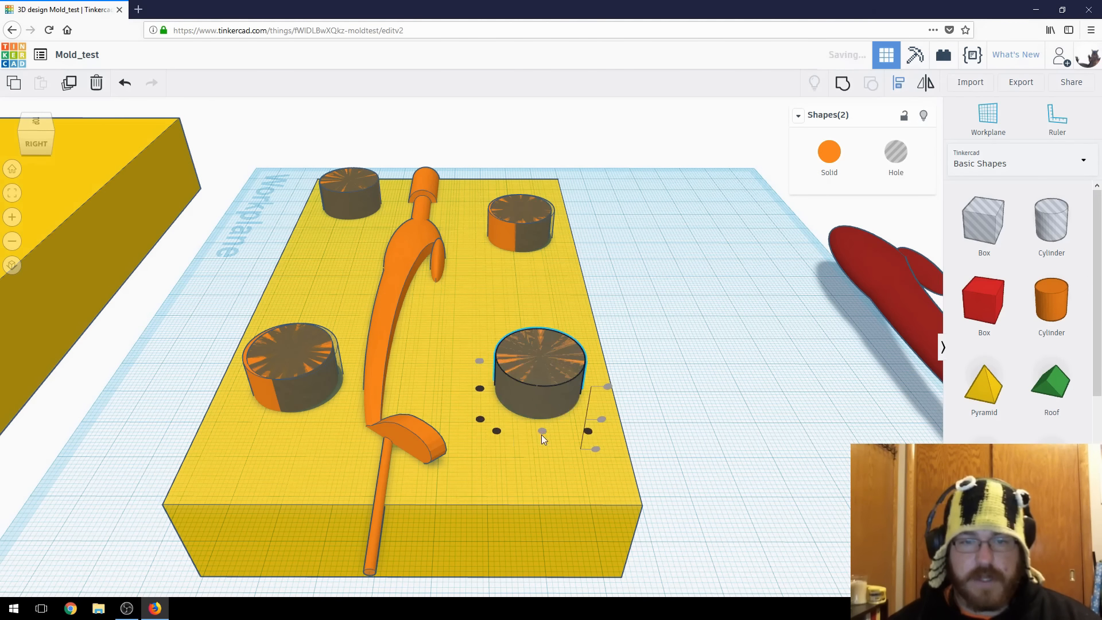
pyautogui.click(477, 389)
pyautogui.moveTo(684, 406); pyautogui.dragTo(522, 507, button='right')
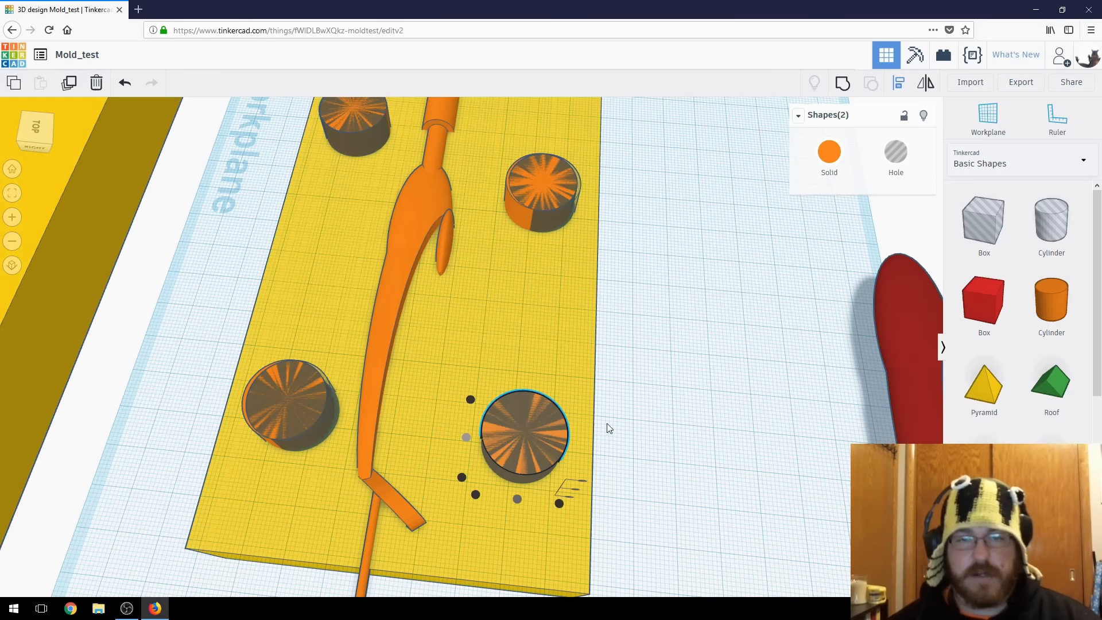
pyautogui.click(674, 421)
pyautogui.moveTo(704, 429); pyautogui.dragTo(690, 327, button='right')
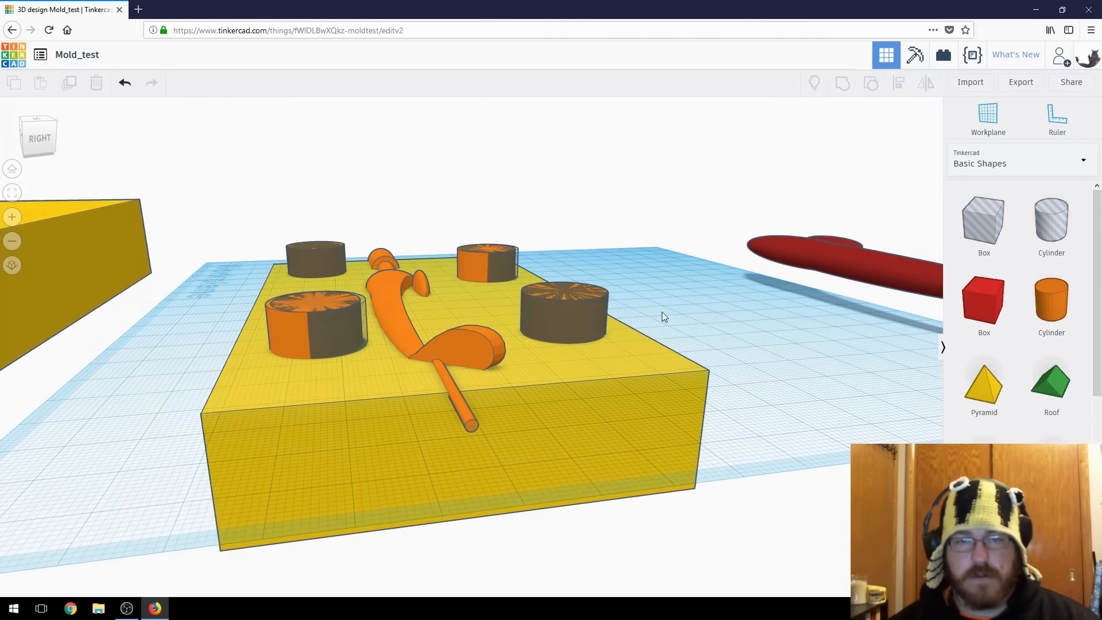
pyautogui.moveTo(353, 328); pyautogui.dragTo(249, 291, button='right')
pyautogui.moveTo(232, 302); pyautogui.dragTo(135, 296)
pyautogui.moveTo(218, 284); pyautogui.dragTo(344, 238)
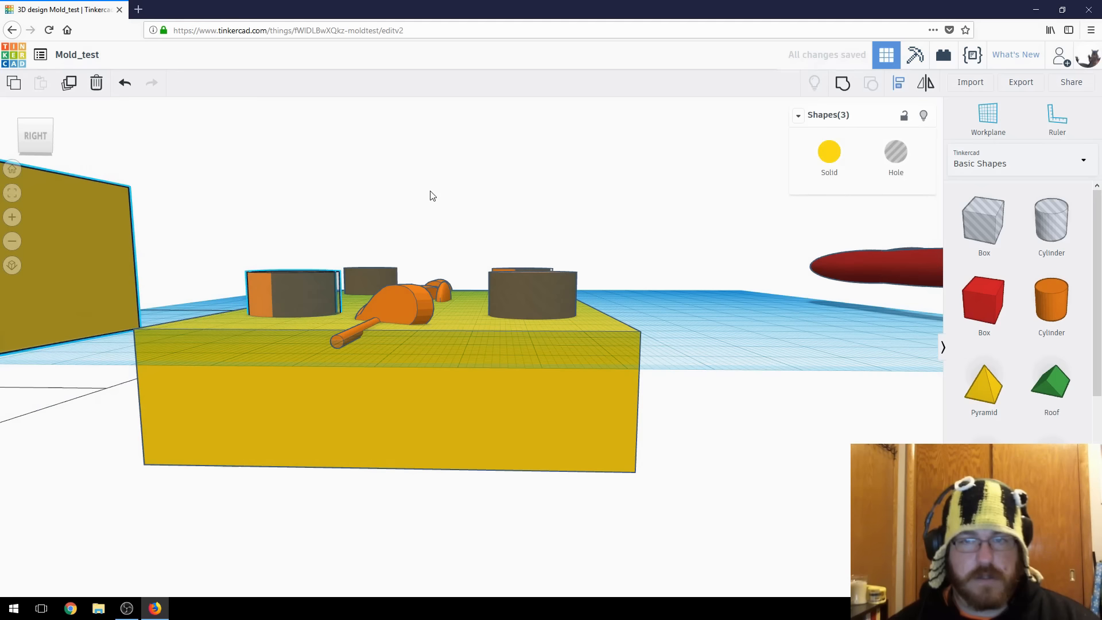
pyautogui.moveTo(543, 234); pyautogui.dragTo(343, 246, button='right')
pyautogui.click(172, 270)
pyautogui.moveTo(172, 270); pyautogui.dragTo(140, 197, button='right')
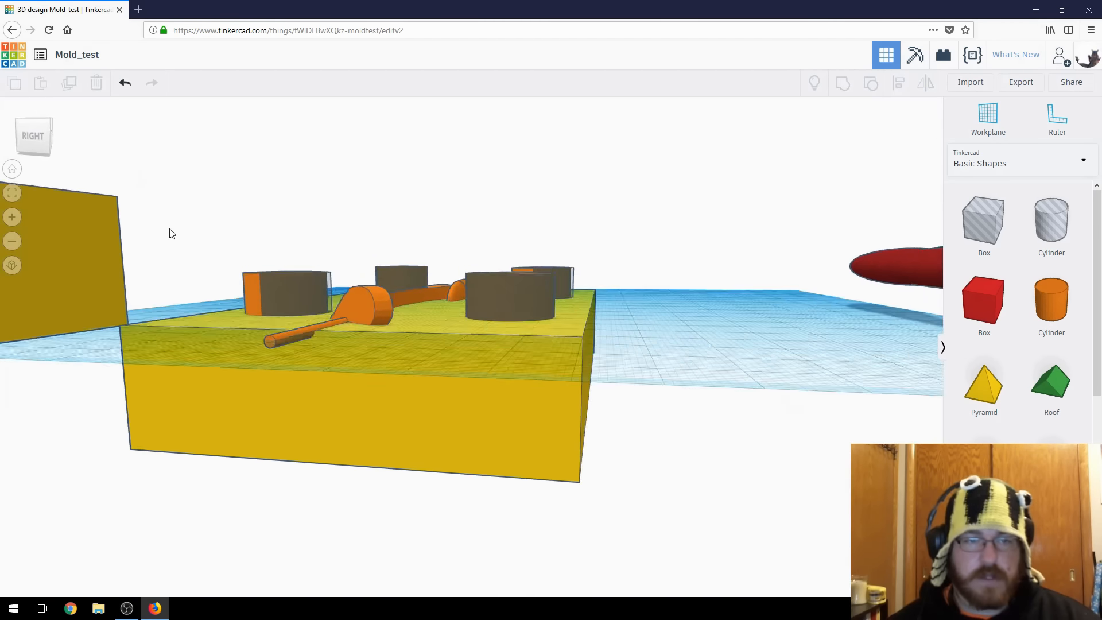
pyautogui.moveTo(295, 313); pyautogui.dragTo(297, 315)
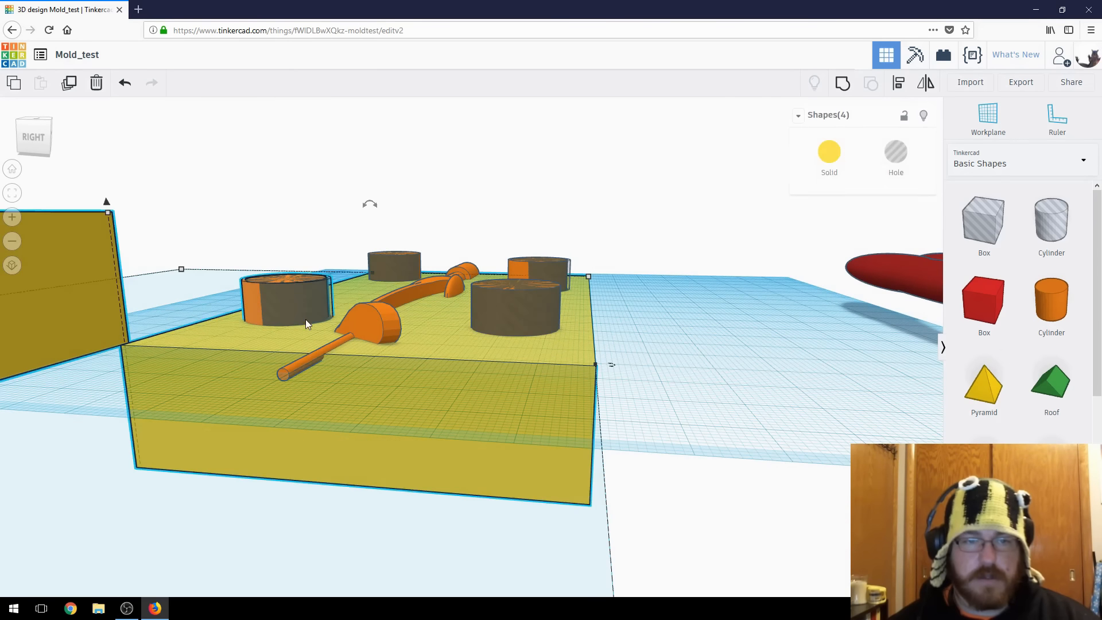
pyautogui.click(242, 209)
pyautogui.moveTo(283, 241); pyautogui.dragTo(295, 234, button='right')
pyautogui.scroll(6, 296, 233)
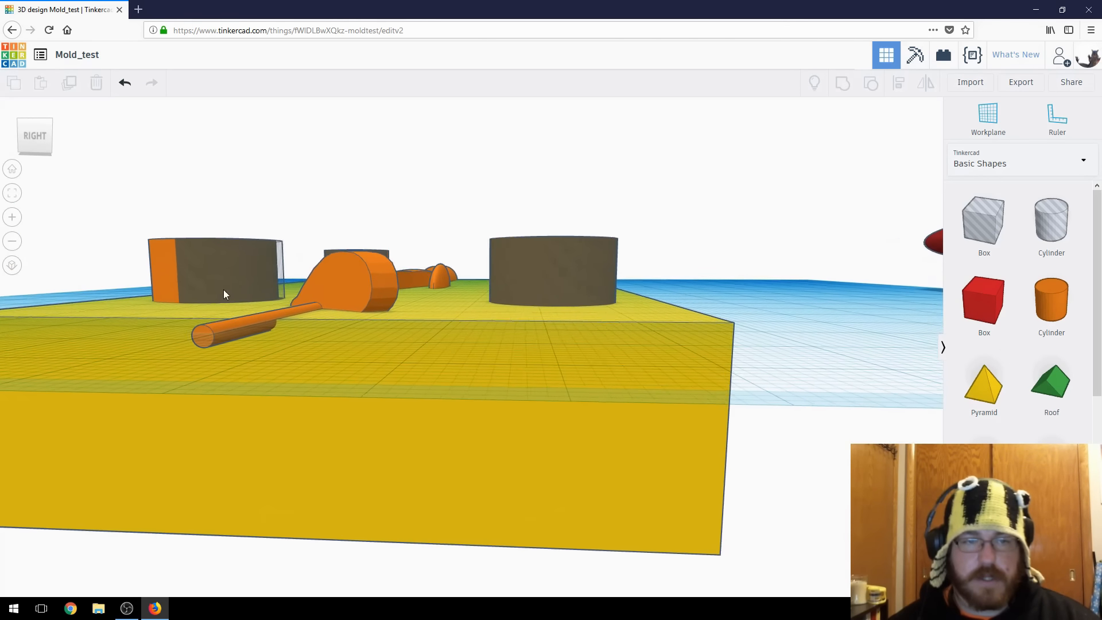
pyautogui.moveTo(120, 222); pyautogui.dragTo(236, 295)
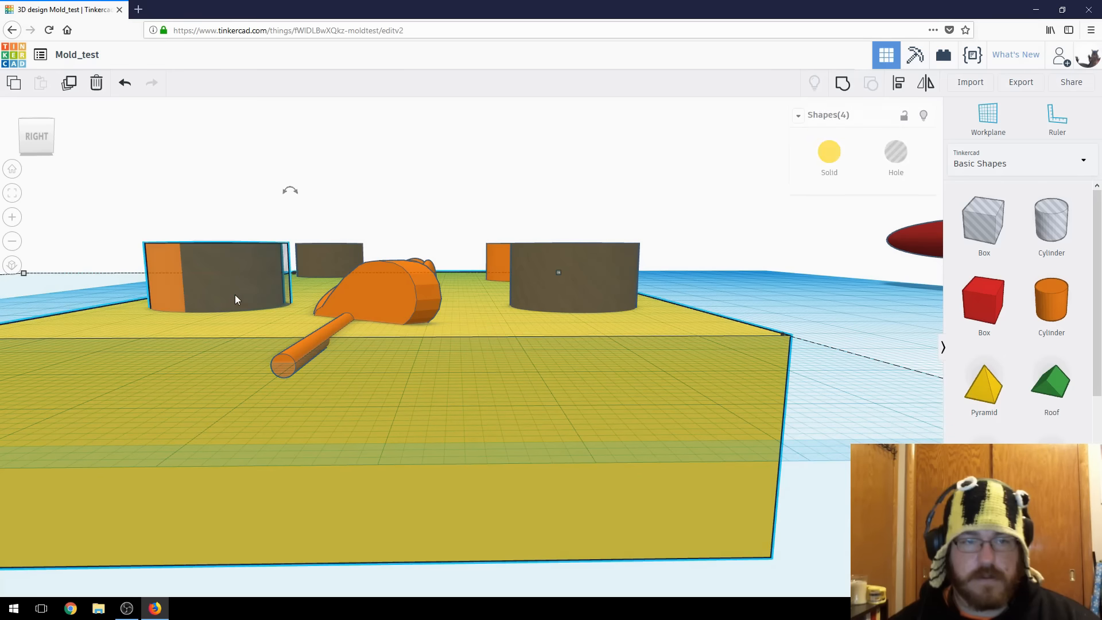
pyautogui.click(159, 231)
pyautogui.moveTo(126, 225); pyautogui.dragTo(130, 238)
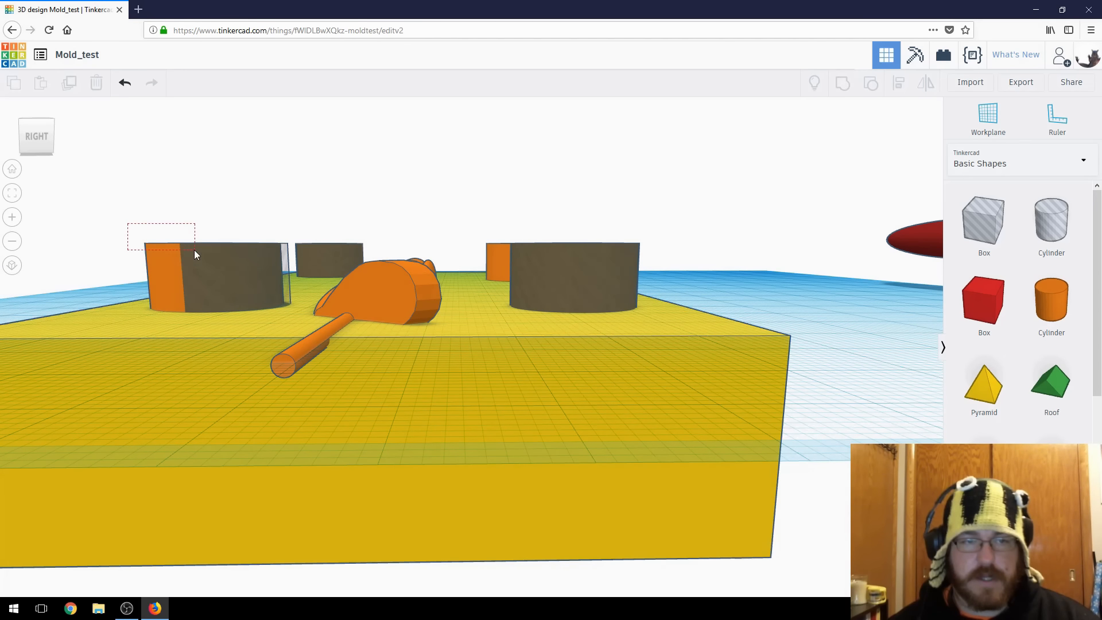
pyautogui.moveTo(194, 250); pyautogui.dragTo(195, 253)
pyautogui.moveTo(221, 209); pyautogui.dragTo(433, 208, button='right')
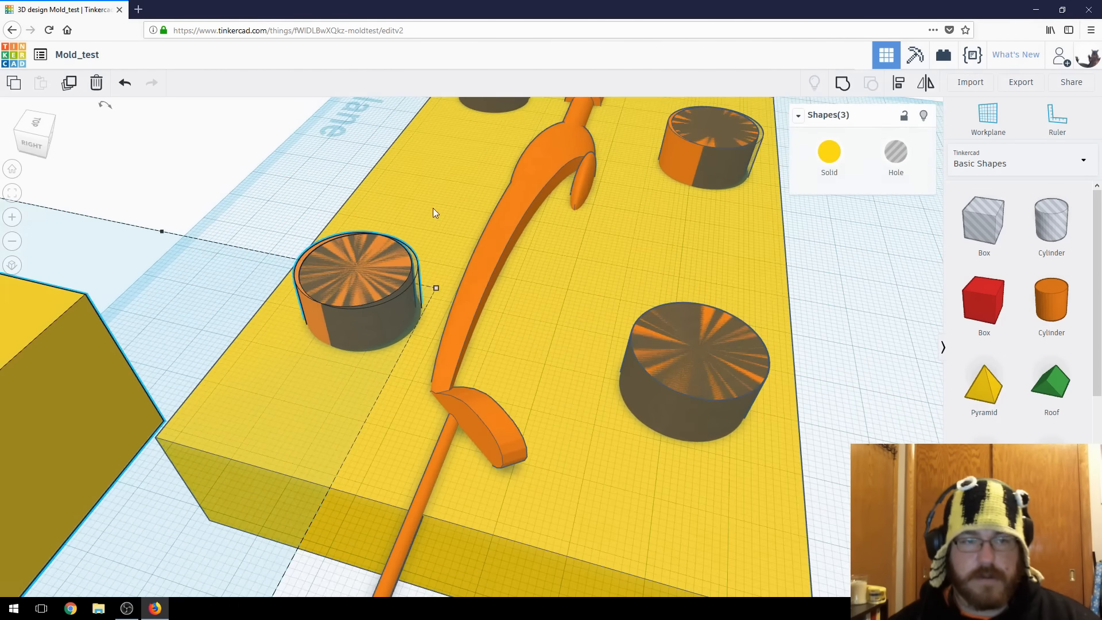
pyautogui.scroll(-10, 433, 208)
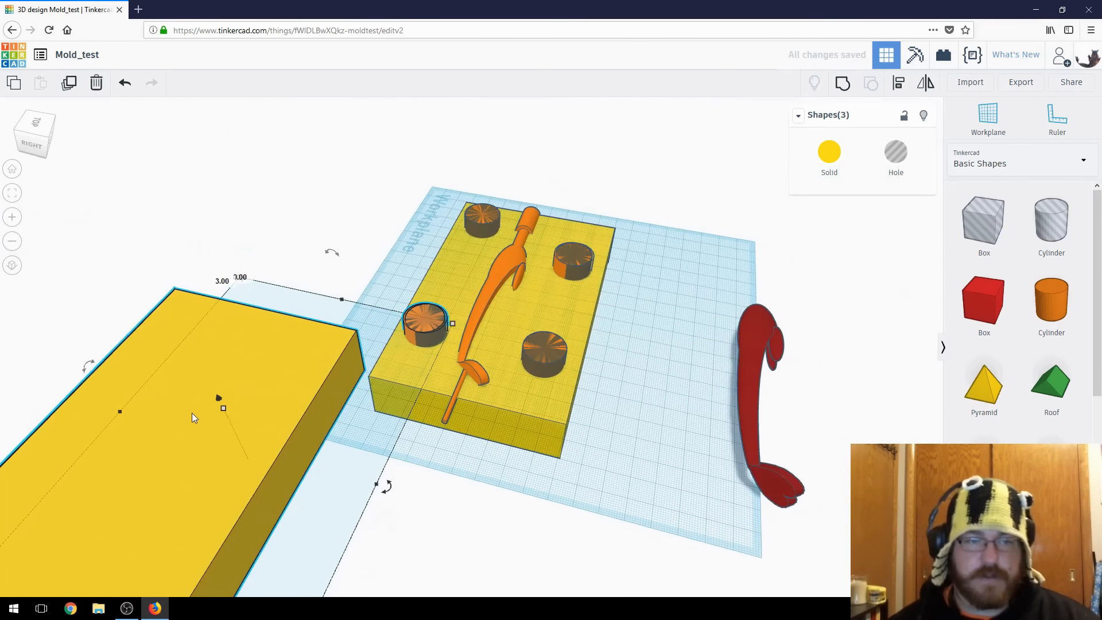
pyautogui.moveTo(153, 344); pyautogui.dragTo(113, 183)
pyautogui.click(124, 82)
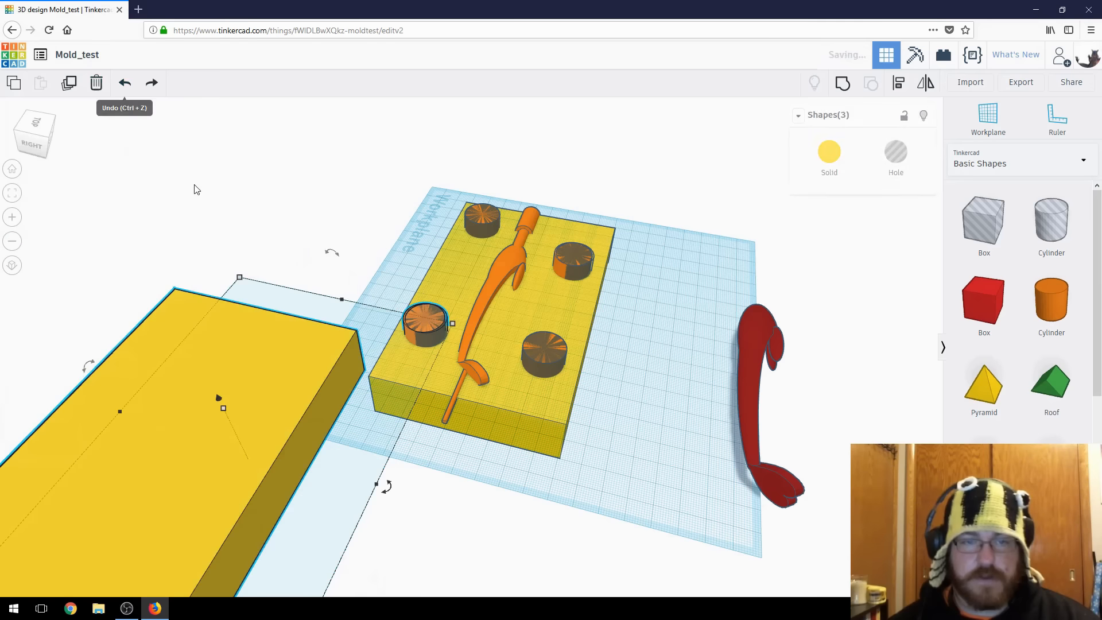
# Step: Move the second mold block farther away from the mold block holding the fish and cylinders
pyautogui.click(373, 261)
pyautogui.click(169, 392)
pyautogui.moveTo(169, 393); pyautogui.dragTo(13, 92)
pyautogui.click(332, 372)
# Step: Align the solid and hole cylinders beside the tail, opposite the side fin, so they are centered in both horizontal directions
pyautogui.moveTo(332, 372); pyautogui.dragTo(224, 298, button='right')
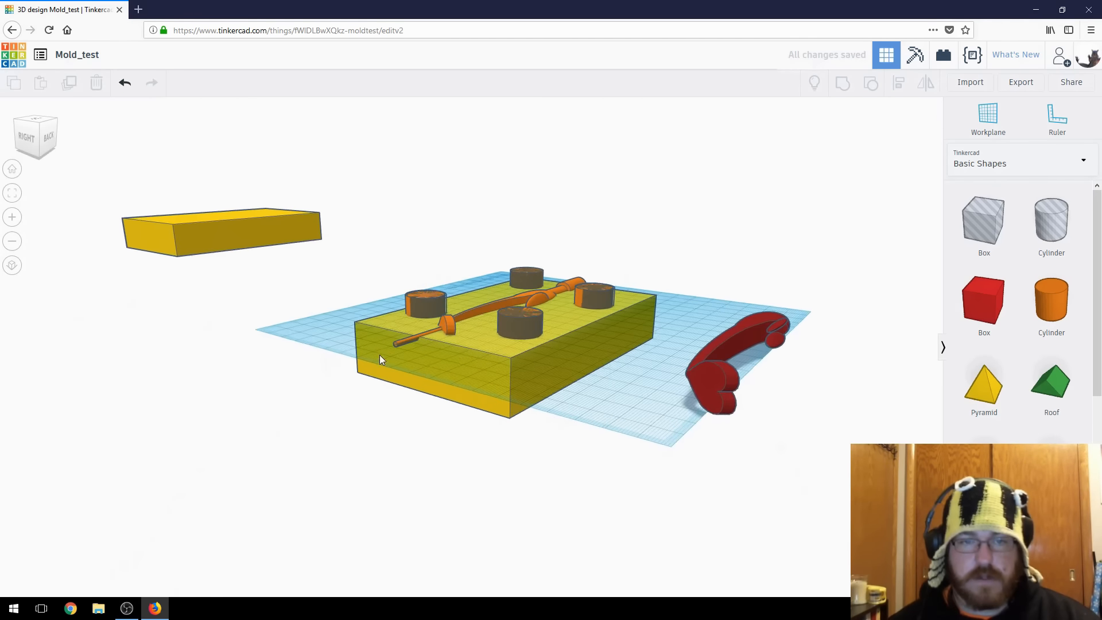
pyautogui.moveTo(380, 355); pyautogui.dragTo(378, 285, button='right')
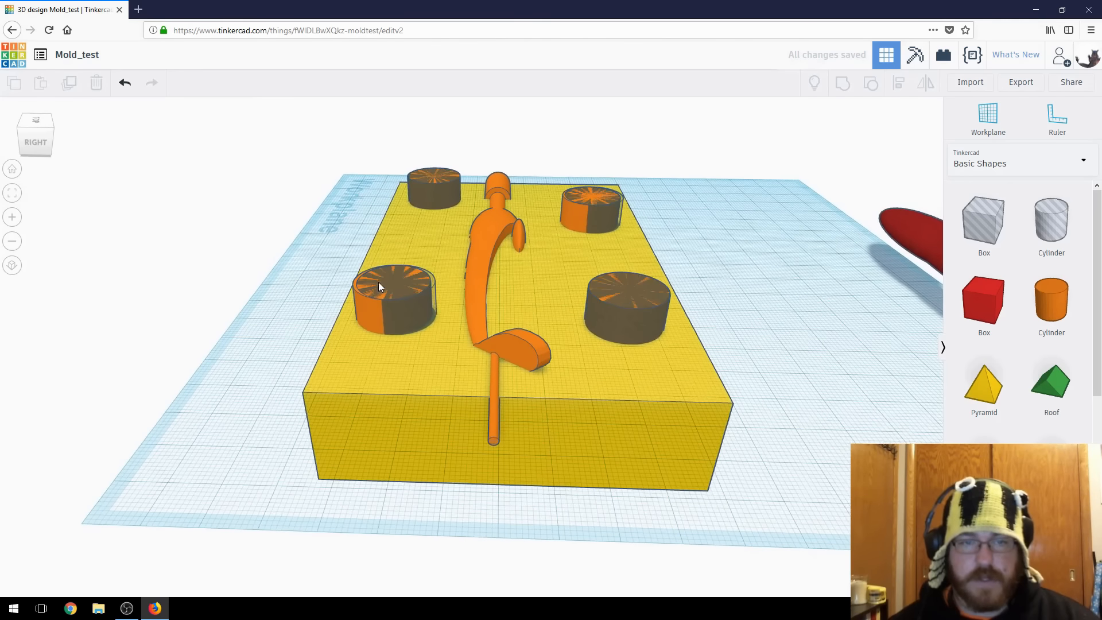
pyautogui.click(377, 284)
pyautogui.keyDown('shift'); pyautogui.click(361, 298); pyautogui.keyUp('shift')
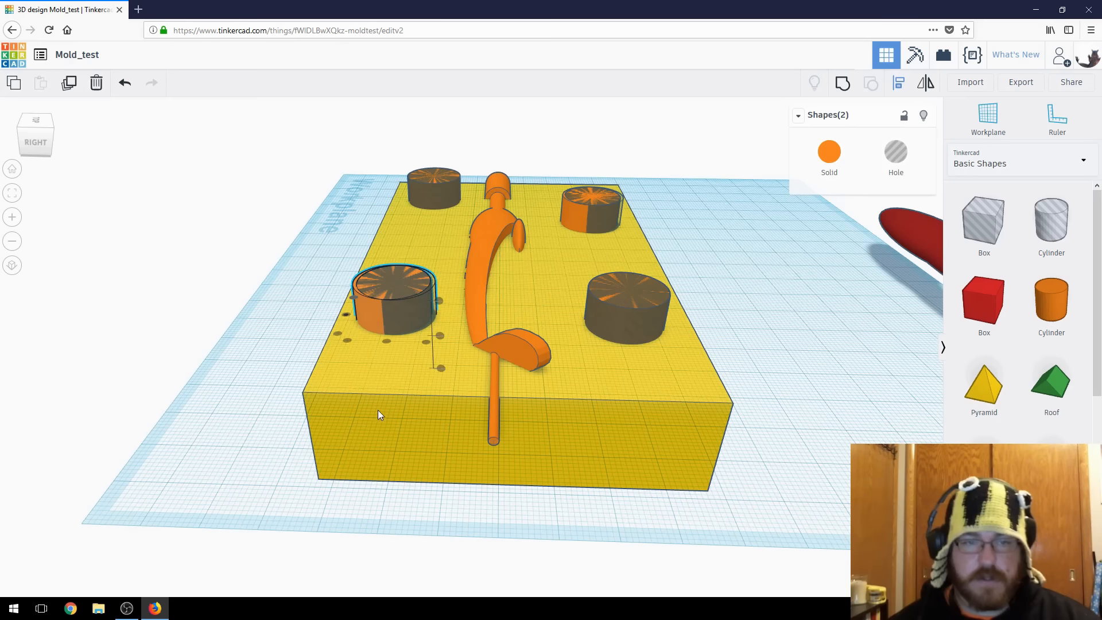
pyautogui.moveTo(299, 319); pyautogui.dragTo(455, 440, button='right')
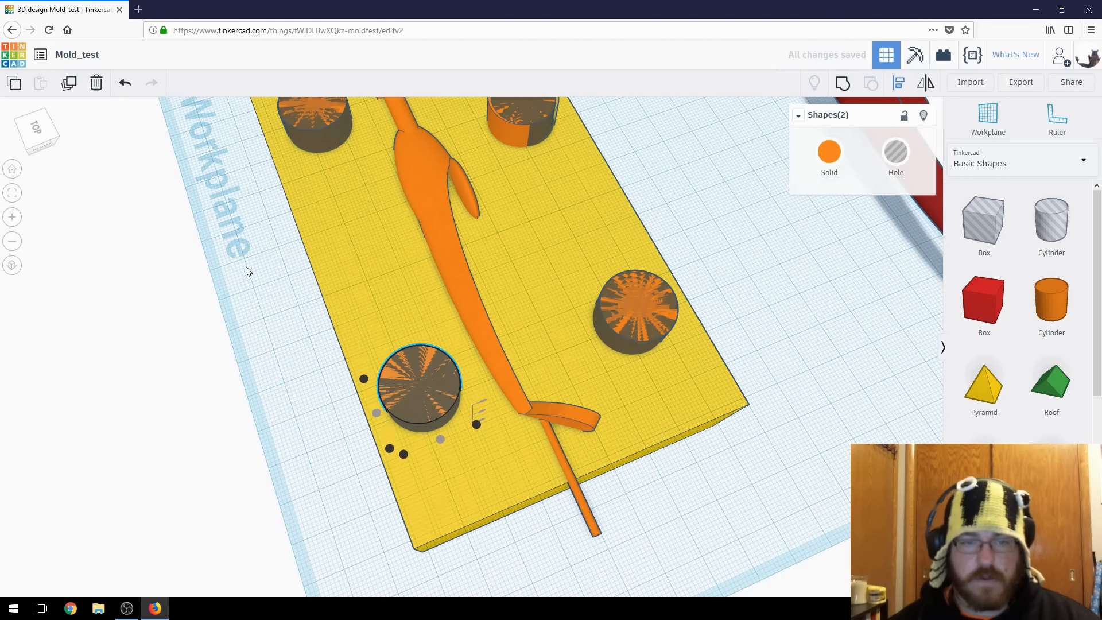
pyautogui.moveTo(392, 317); pyautogui.dragTo(553, 389, button='middle')
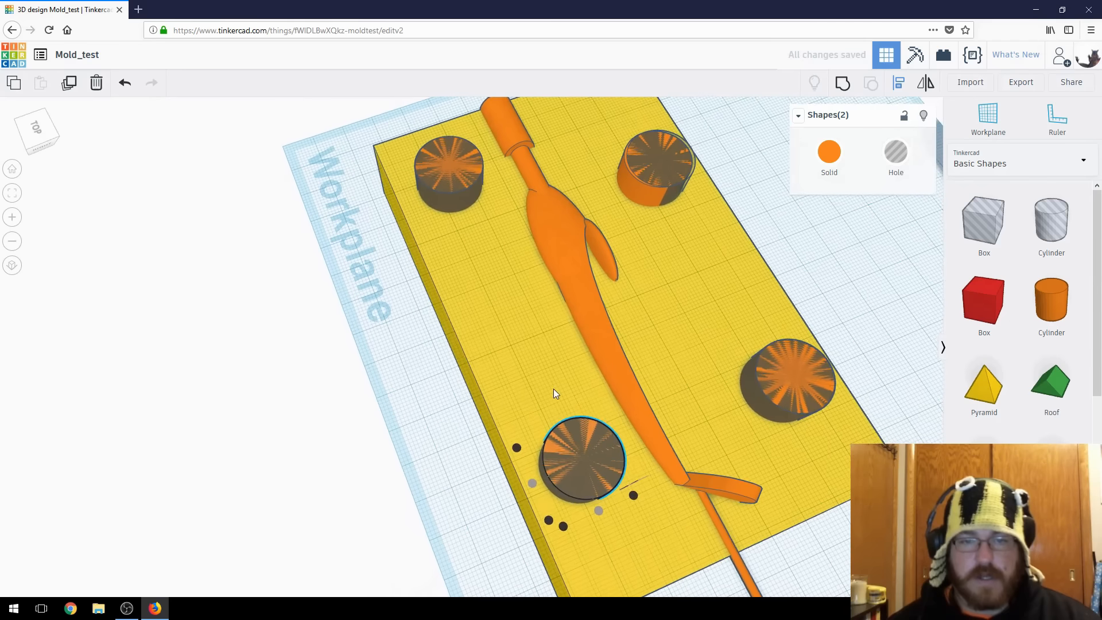
pyautogui.click(372, 311)
pyautogui.click(448, 176)
pyautogui.press('Escape')
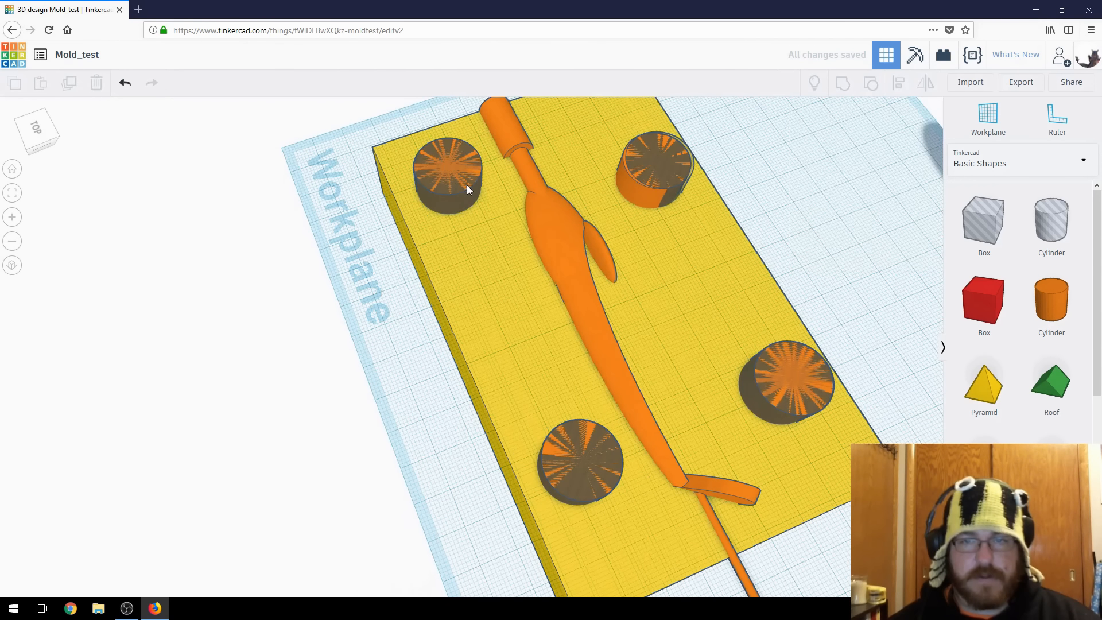
pyautogui.click(457, 161)
pyautogui.press('Escape')
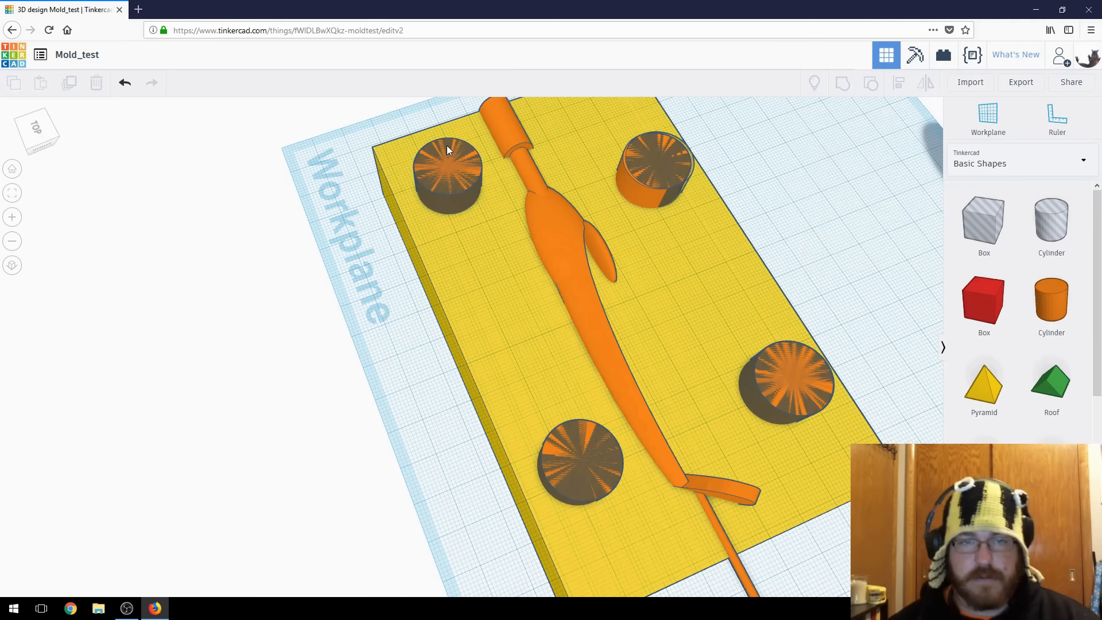
pyautogui.click(466, 154)
pyautogui.keyDown('shift'); pyautogui.click(484, 156); pyautogui.keyUp('shift')
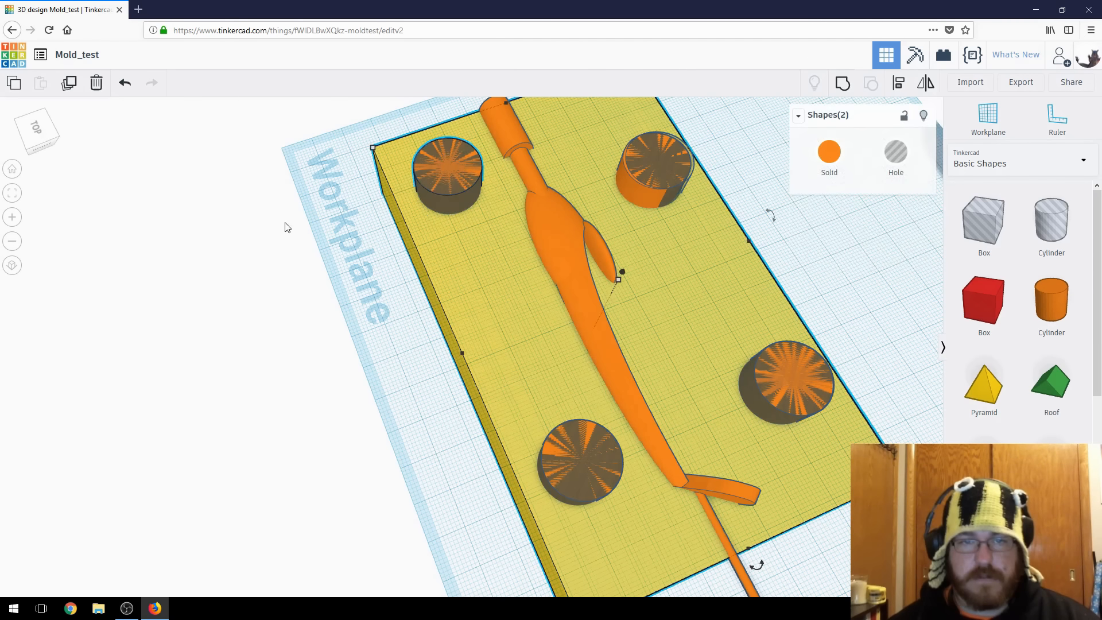
pyautogui.press('Escape')
# Step: Align the solid and hole cylinders beside the sprue, opposite the side fin, so they are centered in both horizontal directions
pyautogui.moveTo(369, 204); pyautogui.dragTo(373, 342, button='right')
pyautogui.moveTo(455, 380); pyautogui.dragTo(456, 384)
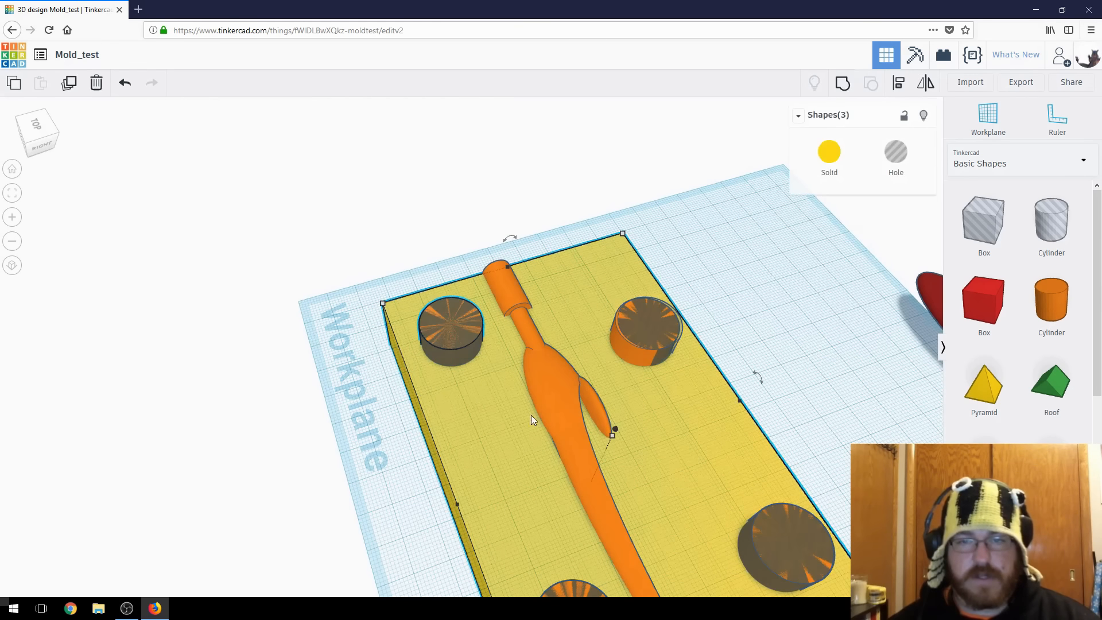
pyautogui.click(425, 320)
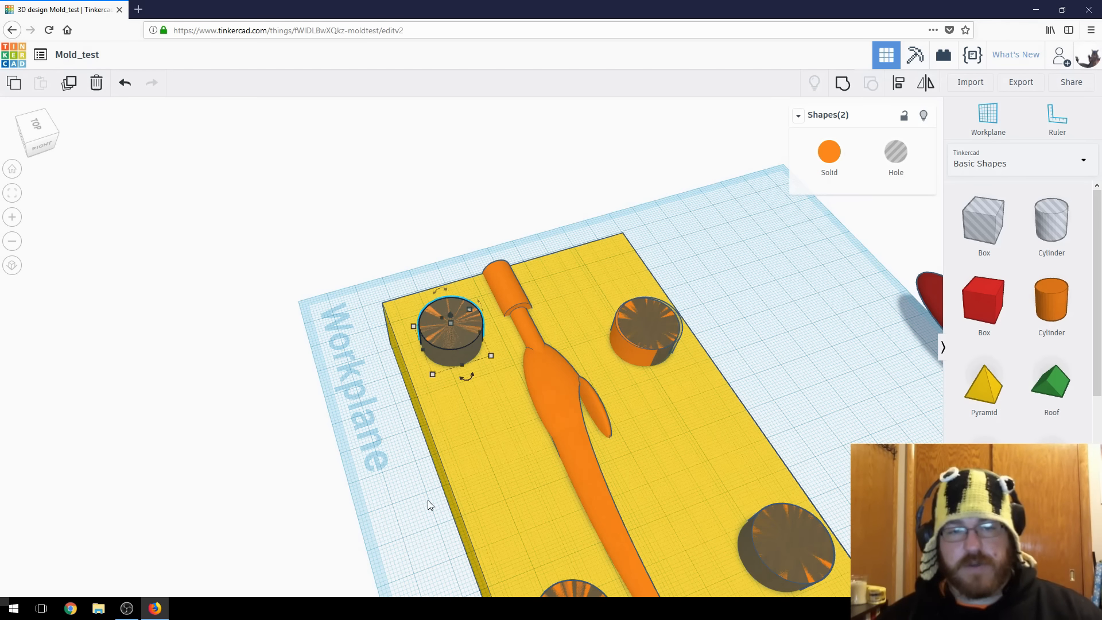
pyautogui.click(899, 82)
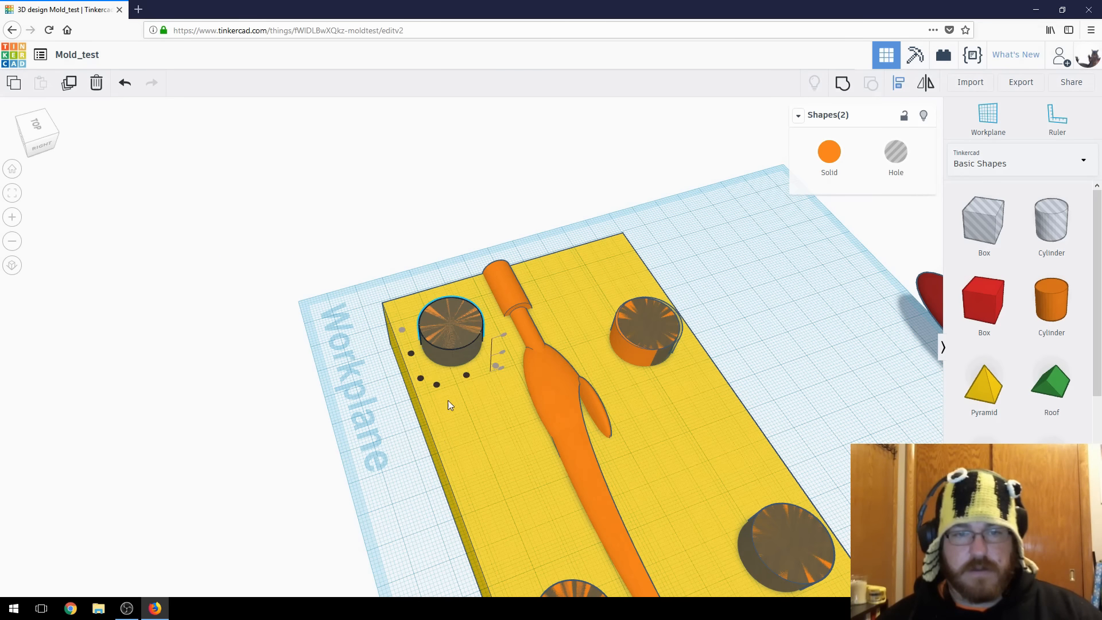
pyautogui.click(467, 376)
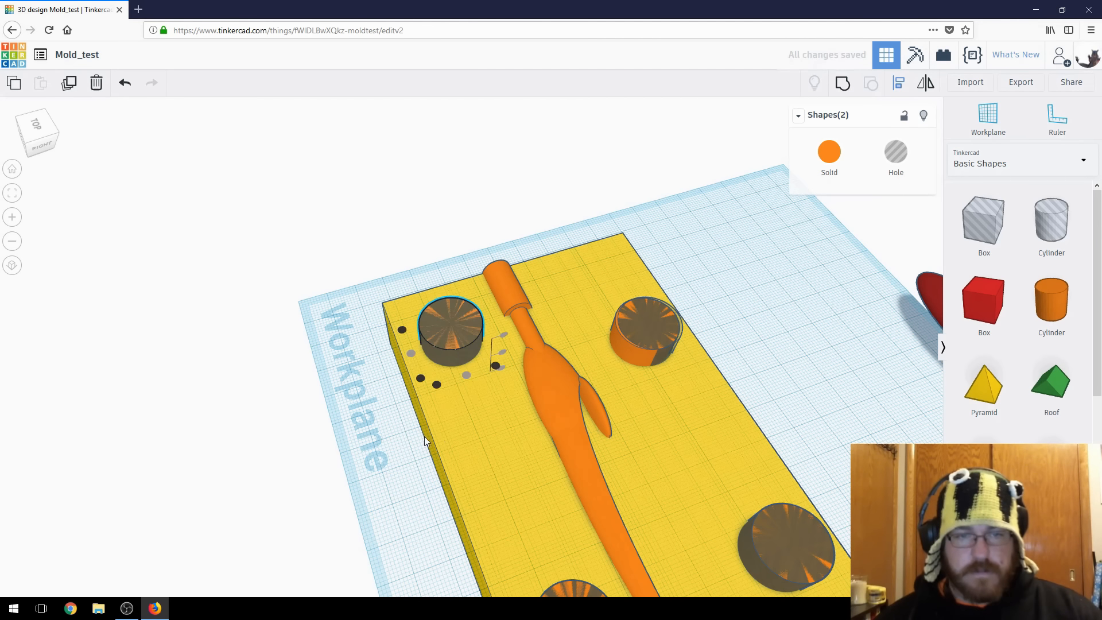
pyautogui.click(352, 453)
# Step: Align the solid and hole cylinders beside the side fin so they are centered in both horizontal directions
pyautogui.moveTo(760, 296); pyautogui.dragTo(772, 356, button='right')
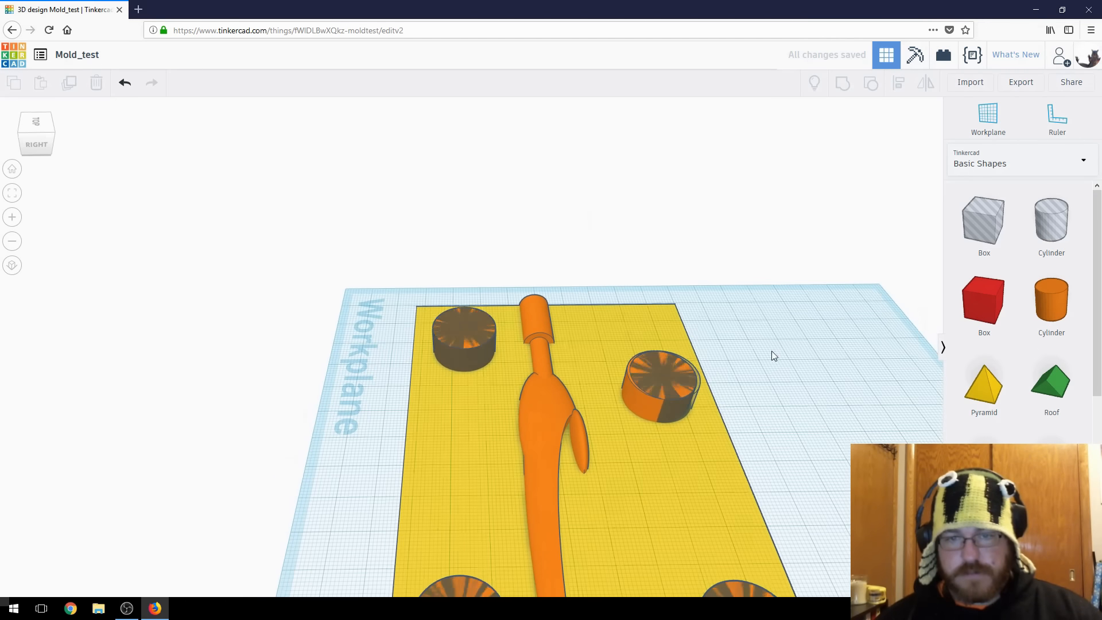
pyautogui.click(666, 345)
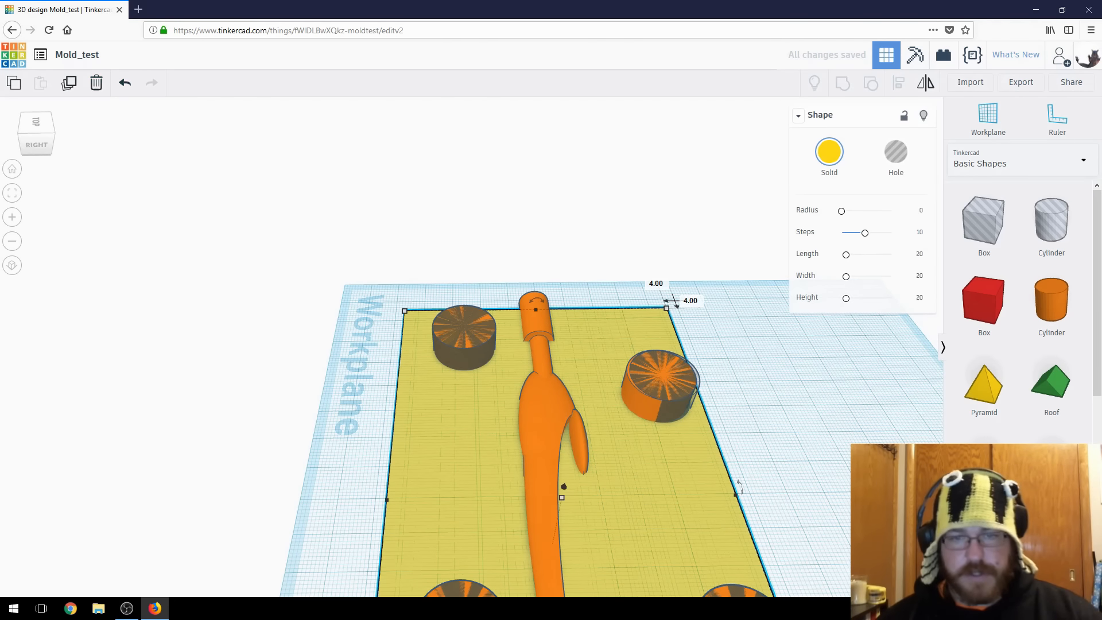
pyautogui.moveTo(772, 439); pyautogui.dragTo(696, 352)
pyautogui.keyDown('shift'); pyautogui.click(597, 329); pyautogui.keyUp('shift')
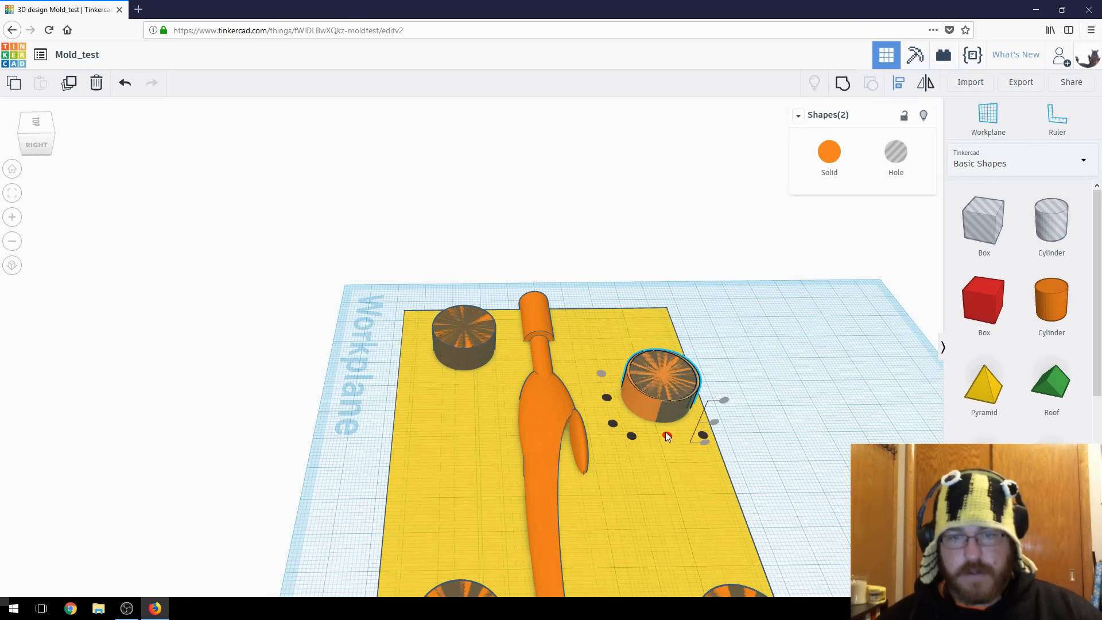
pyautogui.click(666, 434)
pyautogui.click(609, 397)
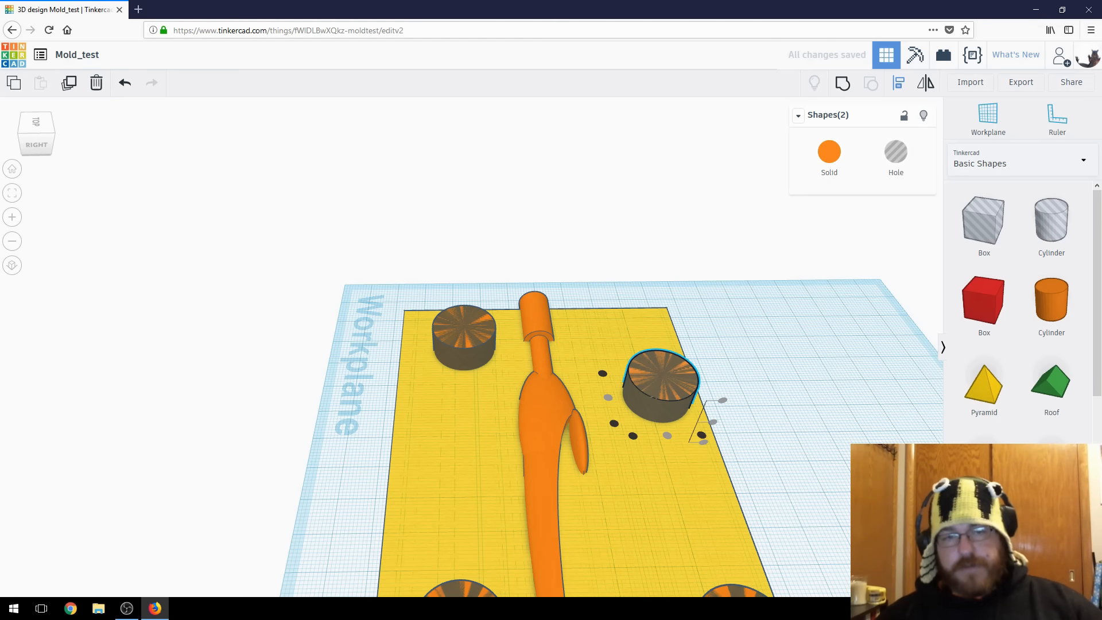
pyautogui.click(803, 413)
pyautogui.moveTo(672, 520); pyautogui.dragTo(666, 477)
pyautogui.click(121, 84)
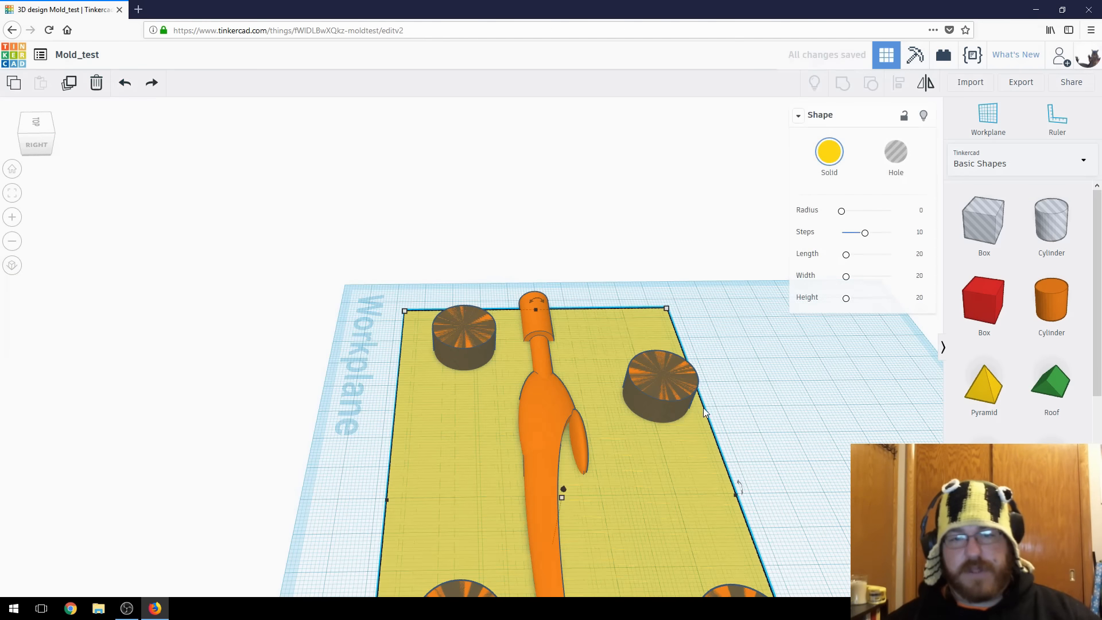
pyautogui.click(822, 441)
pyautogui.moveTo(822, 441); pyautogui.dragTo(436, 394, button='right')
pyautogui.moveTo(766, 490); pyautogui.dragTo(844, 450, button='right')
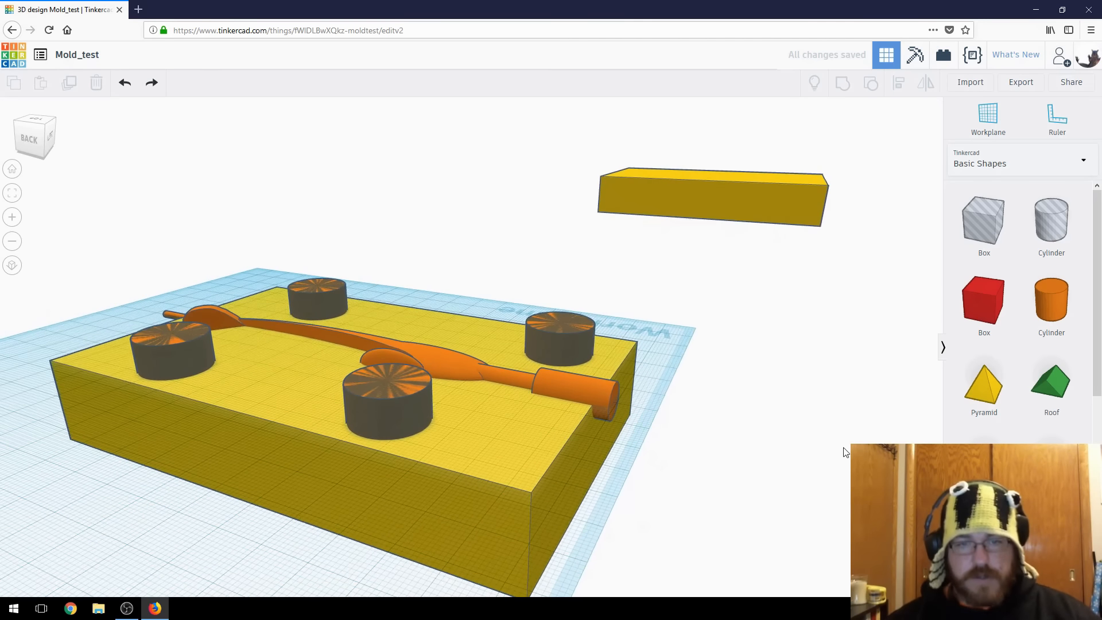
pyautogui.moveTo(708, 482); pyautogui.dragTo(432, 414, button='right')
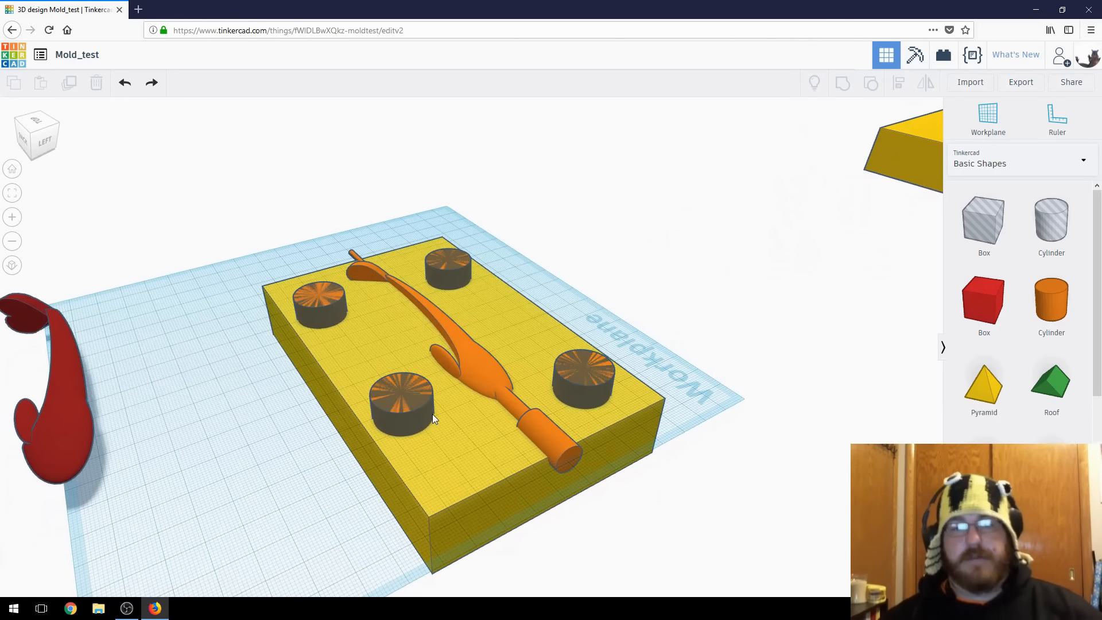
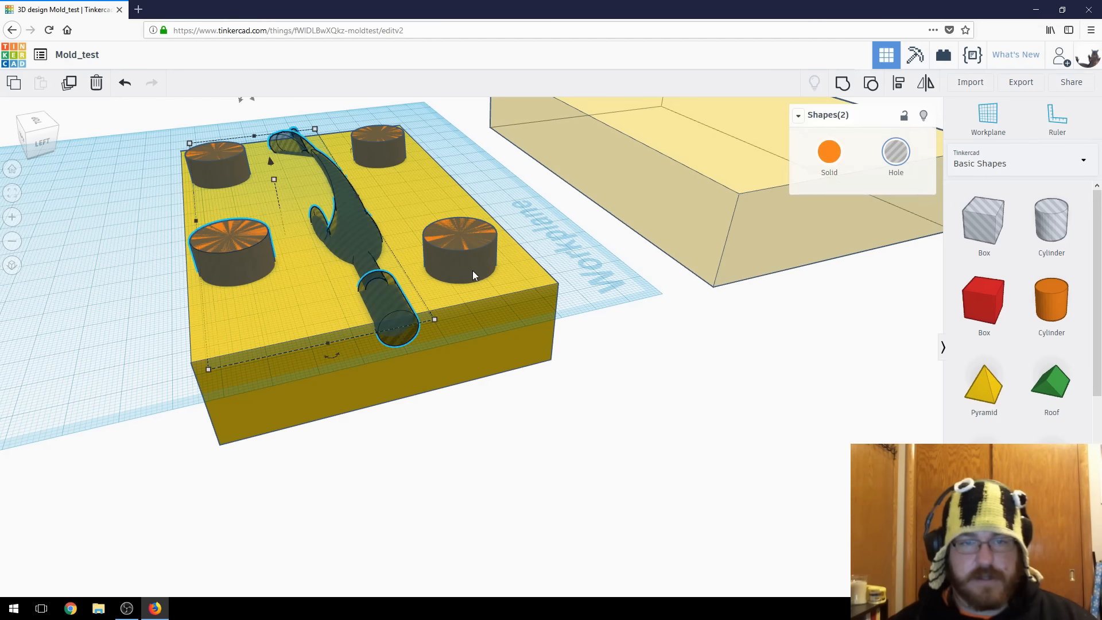
# Step: Group the mold block with the fish, sprue and vent hole shape and the four hole cylinders
pyautogui.keyDown('shift'); pyautogui.click(381, 152); pyautogui.keyUp('shift')
pyautogui.keyDown('shift'); pyautogui.click(228, 167); pyautogui.keyUp('shift')
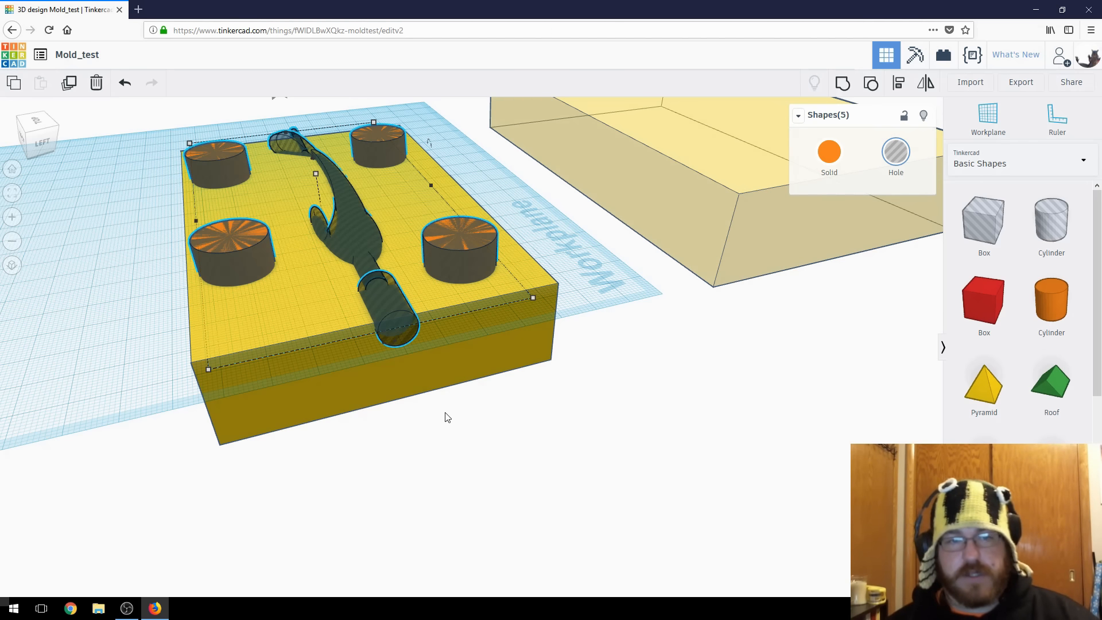
pyautogui.keyDown('shift'); pyautogui.click(352, 397); pyautogui.keyUp('shift')
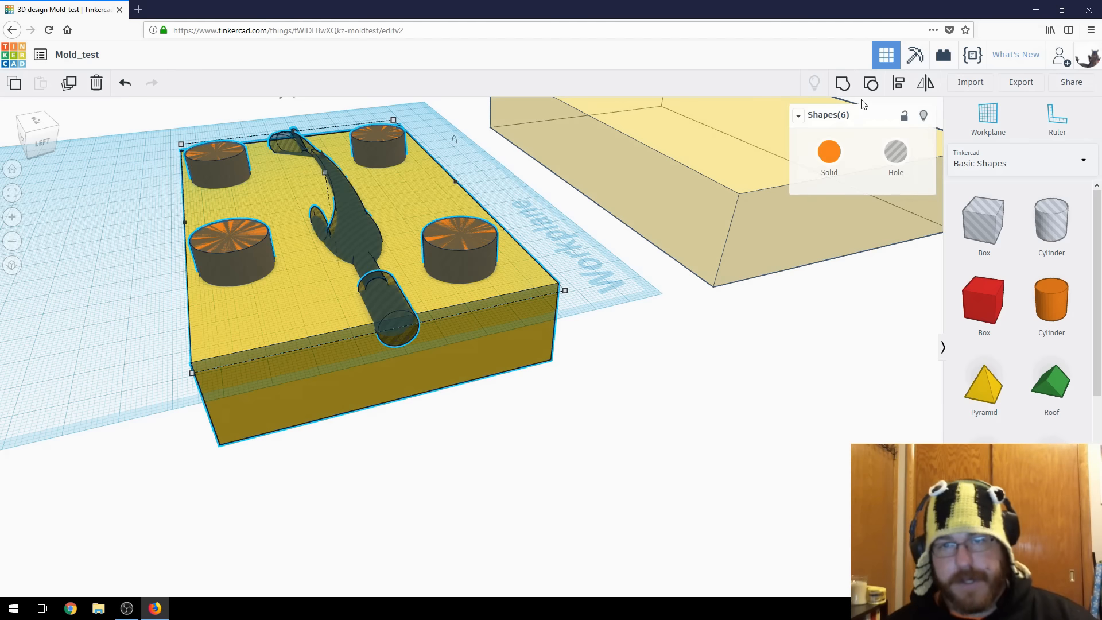
pyautogui.click(842, 83)
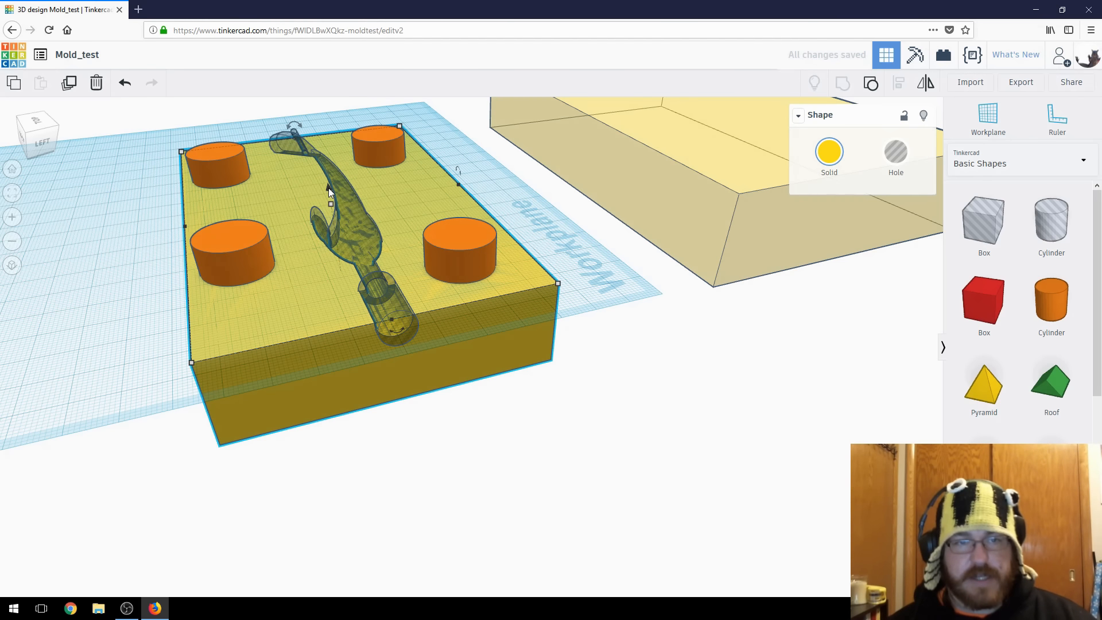
# Step: Lower the grouped mold block away from the solid cylinders, shift it aside to expose its cavities, and undo both moves
pyautogui.moveTo(329, 187); pyautogui.dragTo(343, 299)
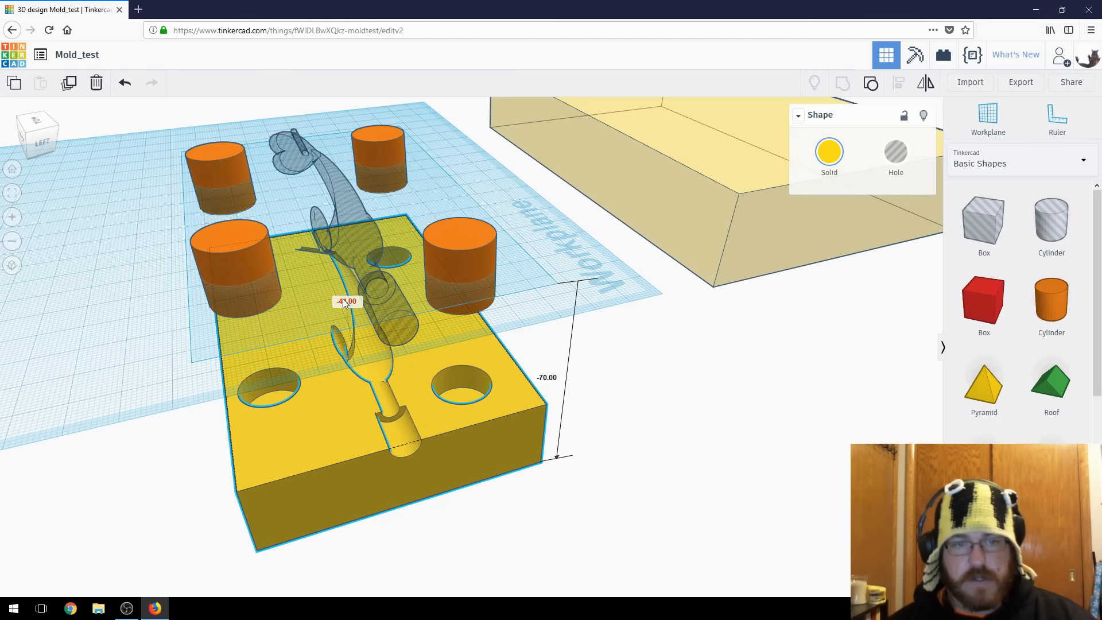
pyautogui.moveTo(267, 487); pyautogui.dragTo(712, 539)
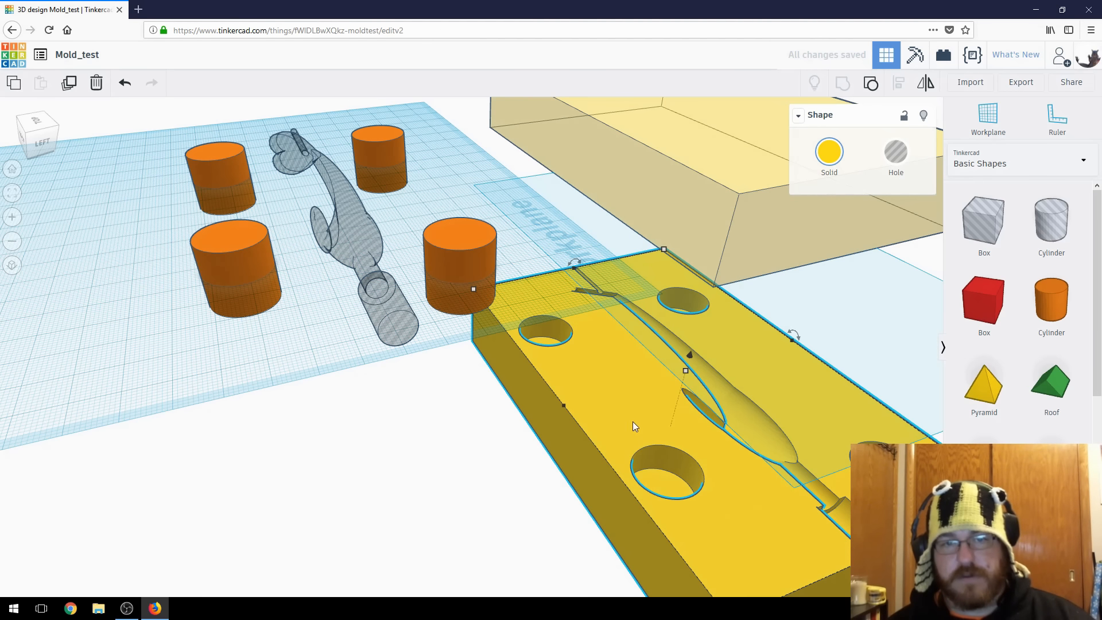
pyautogui.click(125, 83)
pyautogui.click(125, 83)
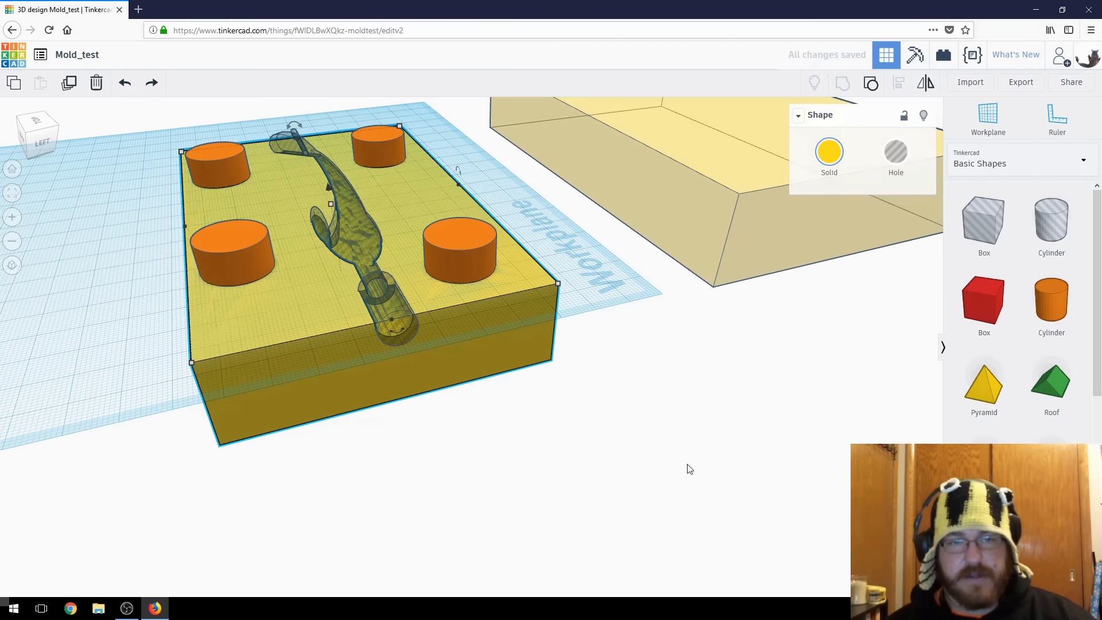
# Step: Place the transparent block over the pegs and fish cavity shape, and move the grouped block with holes about 217 mm by 62 mm aside
pyautogui.moveTo(788, 223); pyautogui.dragTo(270, 288)
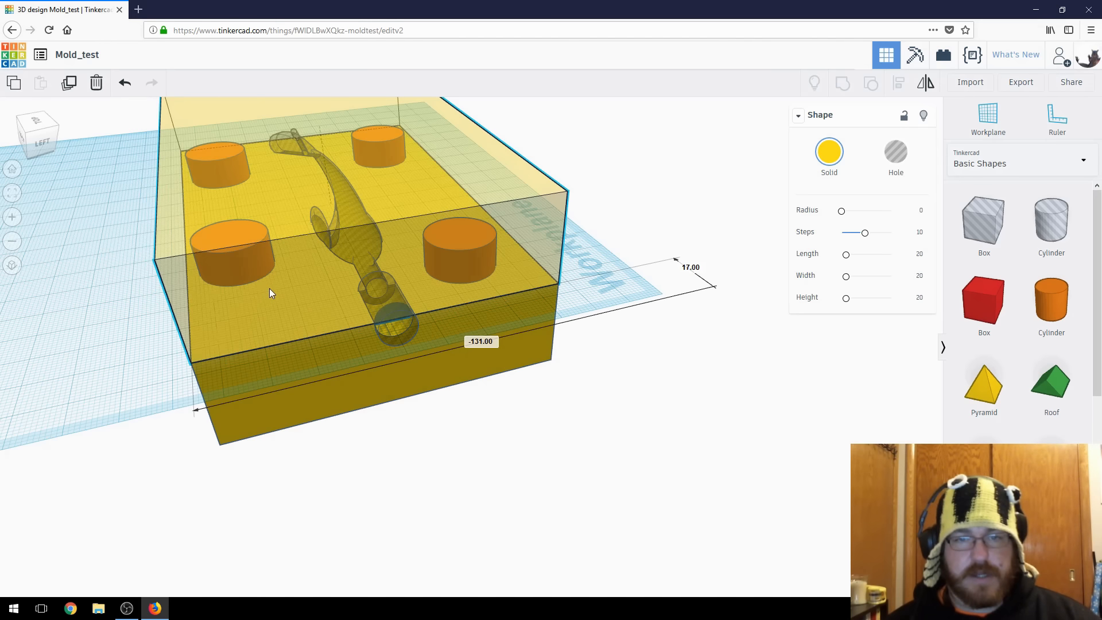
pyautogui.moveTo(463, 564); pyautogui.dragTo(608, 490, button='right')
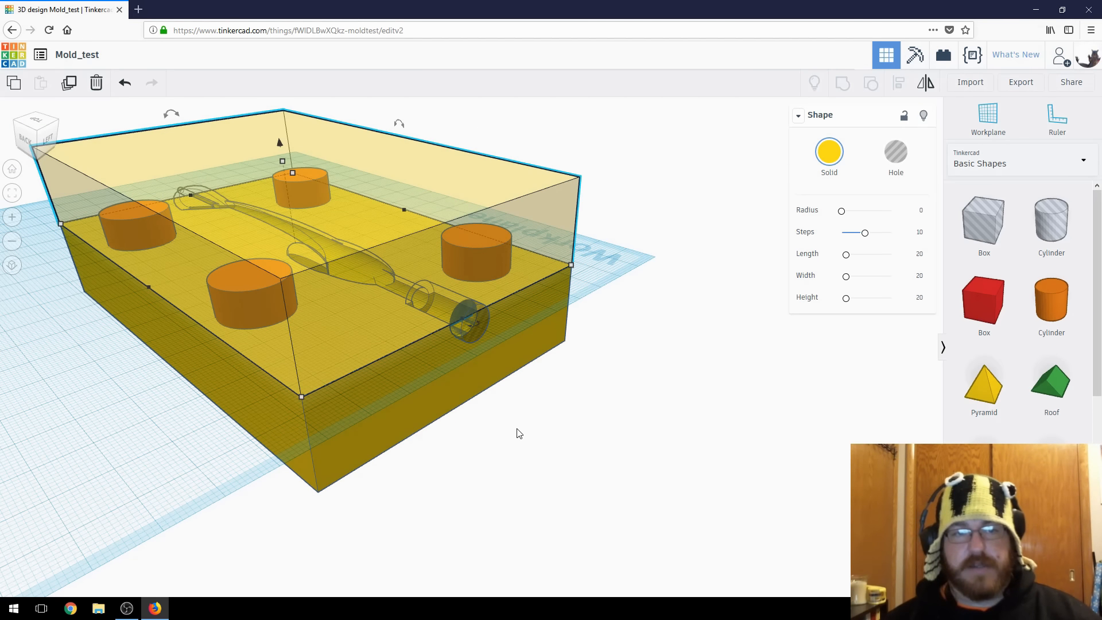
pyautogui.moveTo(561, 448); pyautogui.dragTo(492, 469, button='right')
pyautogui.moveTo(335, 413); pyautogui.dragTo(747, 216)
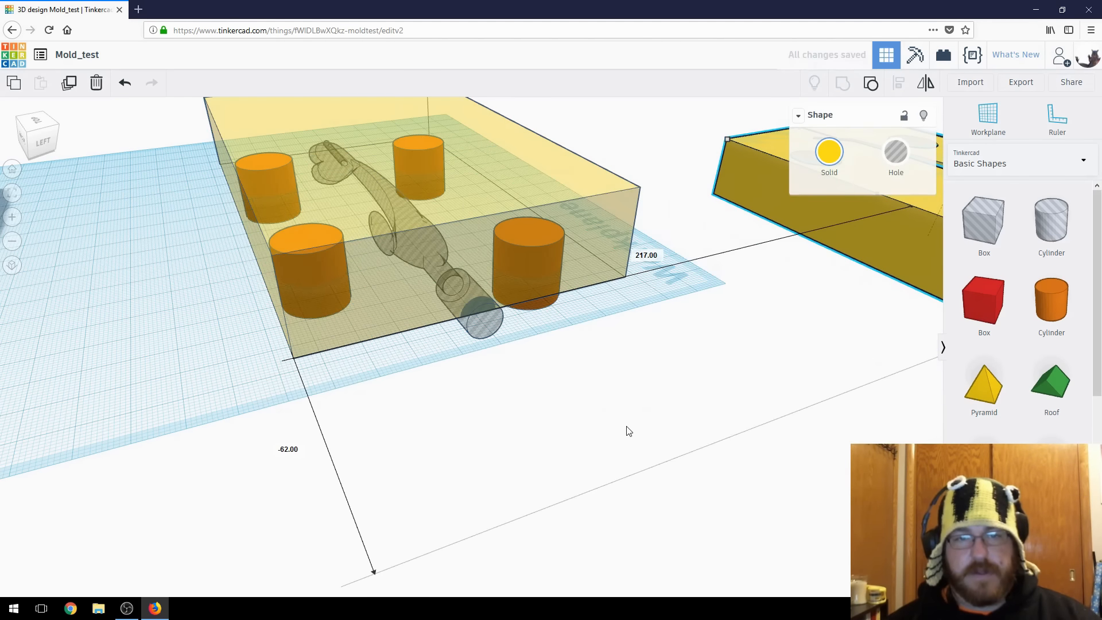
# Step: Turn off transparency for the block enclosing the solid cylinders and the fish hole shape
pyautogui.moveTo(628, 431); pyautogui.dragTo(562, 439, button='right')
pyautogui.click(499, 238)
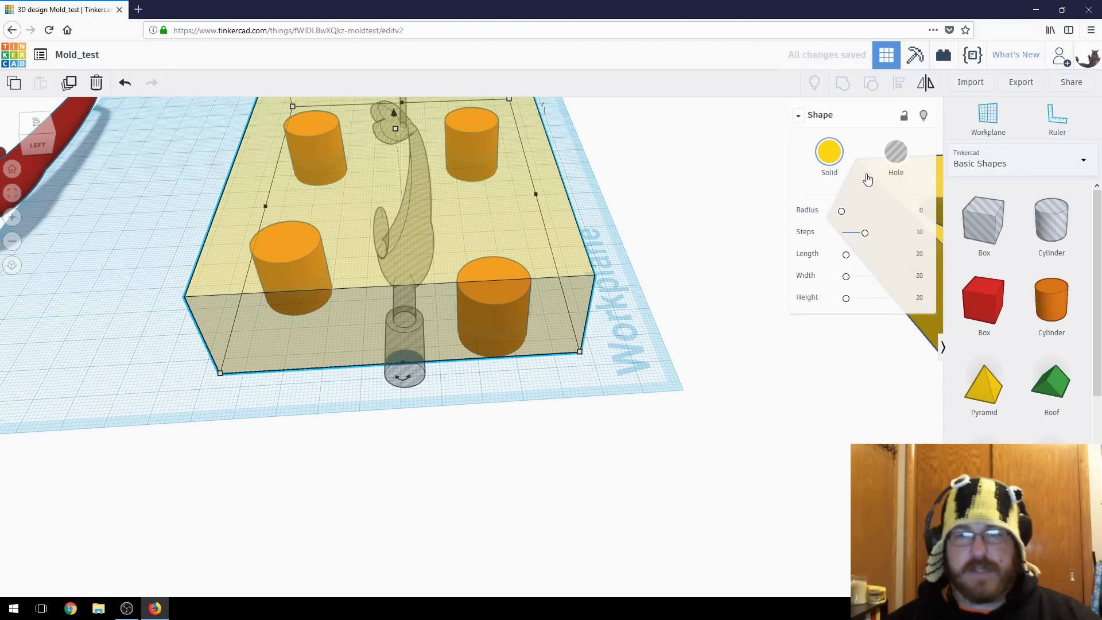
pyautogui.click(830, 153)
pyautogui.click(995, 306)
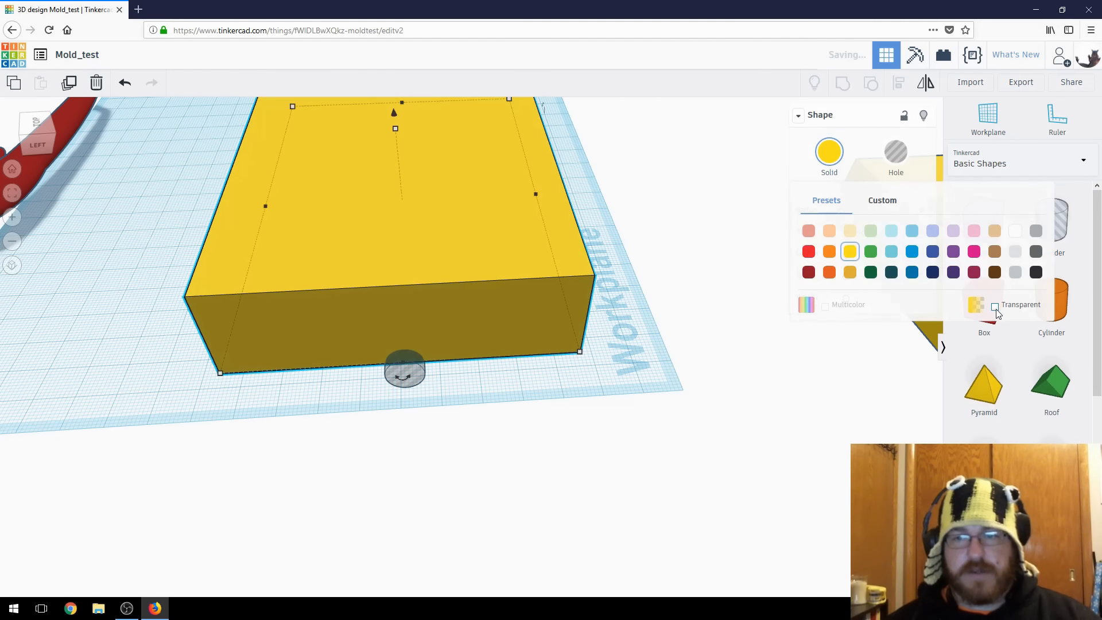
# Step: Group the opaque block with its four solid cylinders and the fish, sprue and vent hole shape
pyautogui.scroll(-4, 495, 436)
pyautogui.moveTo(329, 153); pyautogui.dragTo(537, 401)
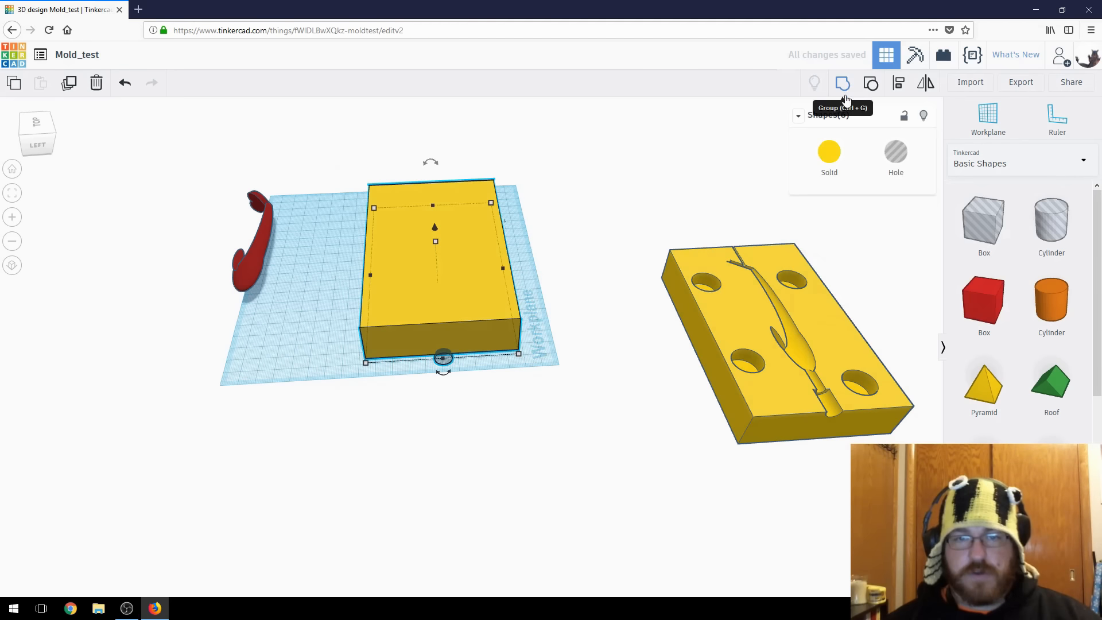
pyautogui.click(871, 83)
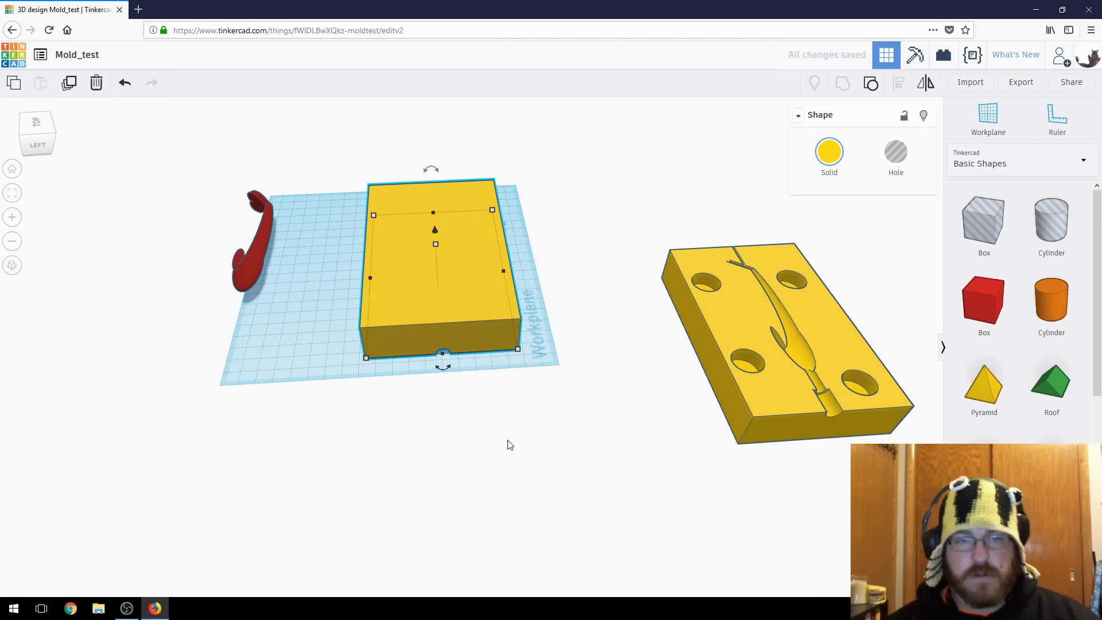
# Step: Flip the grouped peg block upside down so its cavity and pegs face up, and move the hole block close beside it
pyautogui.moveTo(432, 169); pyautogui.dragTo(429, 250)
pyautogui.moveTo(849, 366); pyautogui.dragTo(646, 275)
pyautogui.click(670, 370)
pyautogui.moveTo(670, 369); pyautogui.dragTo(675, 300, button='right')
pyautogui.click(674, 299)
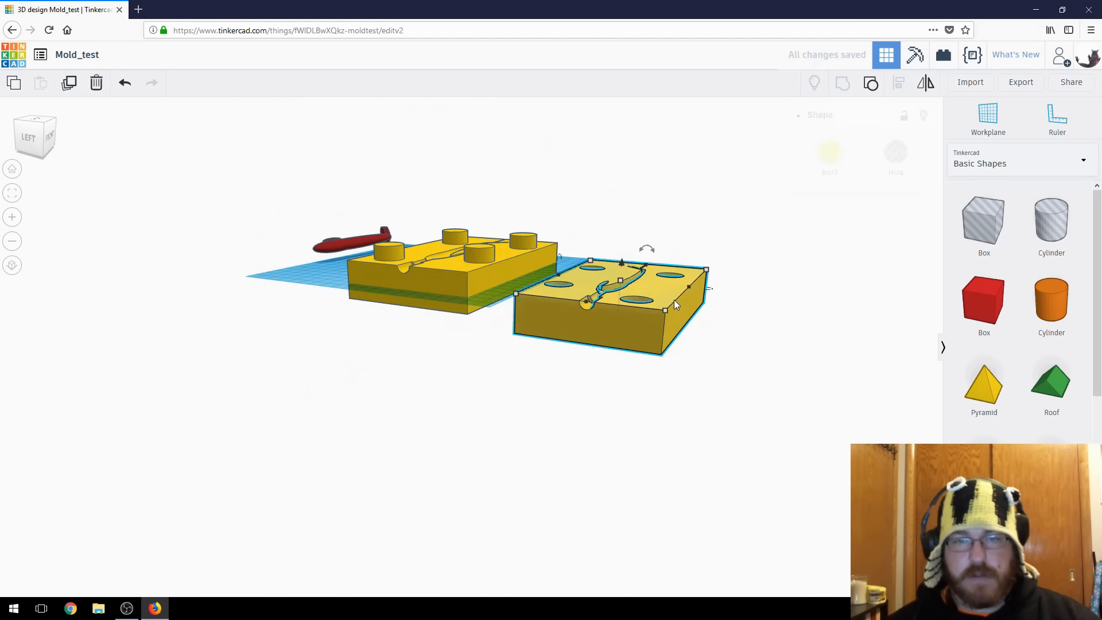
# Step: Raise the peg half of the mold and set its height above the workplane to 0
pyautogui.click(502, 271)
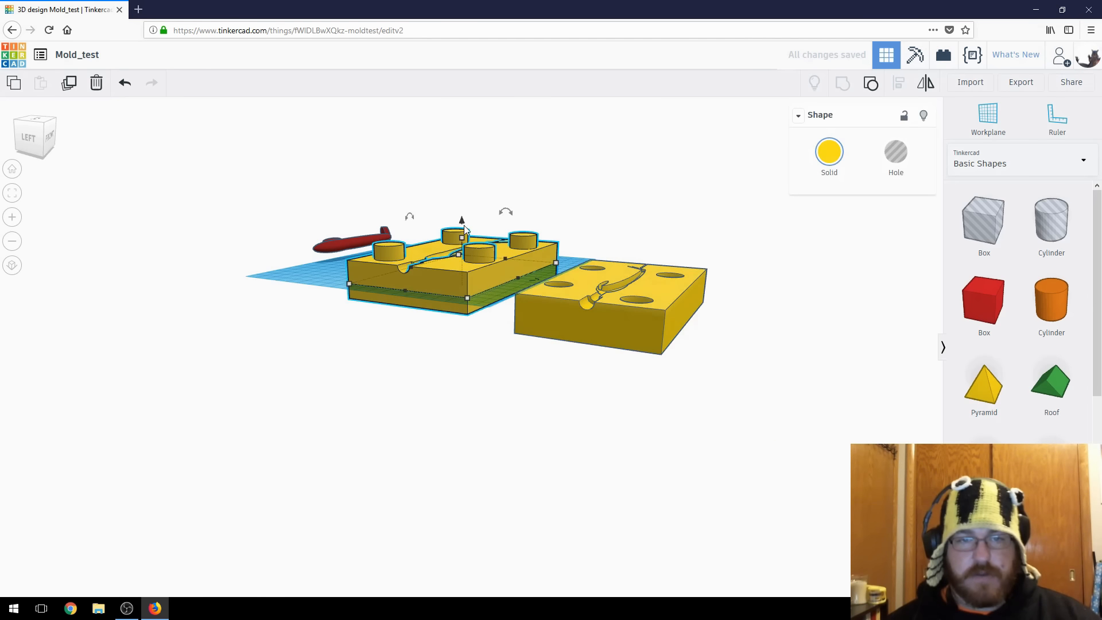
pyautogui.moveTo(464, 225); pyautogui.dragTo(462, 188)
pyautogui.click(566, 251)
pyautogui.write('0')
pyautogui.press('Return')
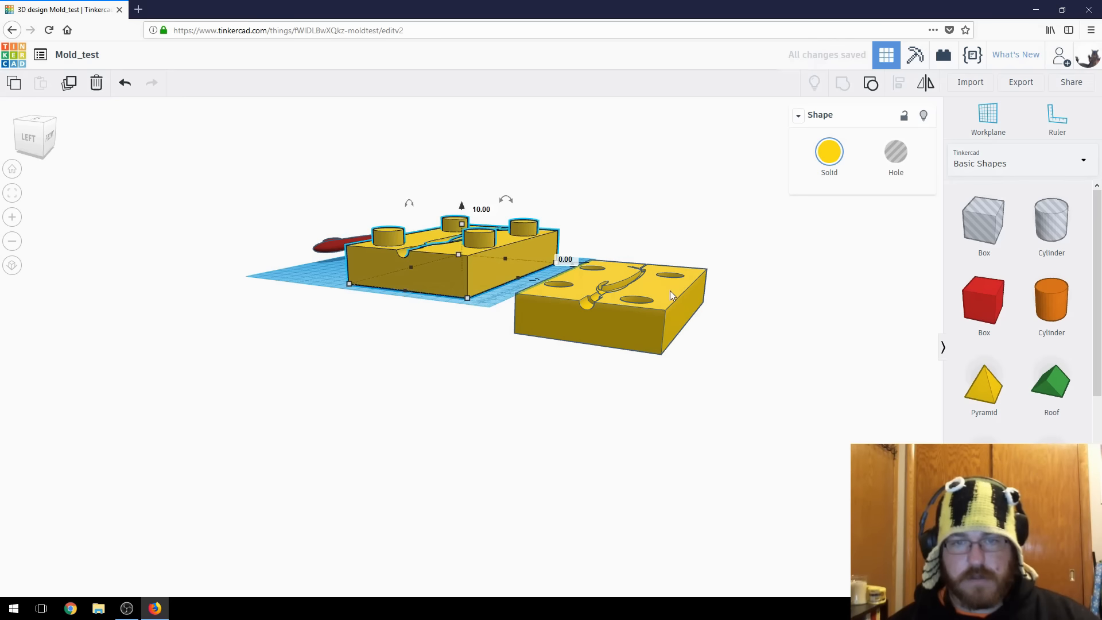
# Step: Raise the mold half with the alignment holes and set its height above the workplane to 0
pyautogui.click(671, 292)
pyautogui.moveTo(623, 263); pyautogui.dragTo(625, 217)
pyautogui.write('0')
pyautogui.press('Return')
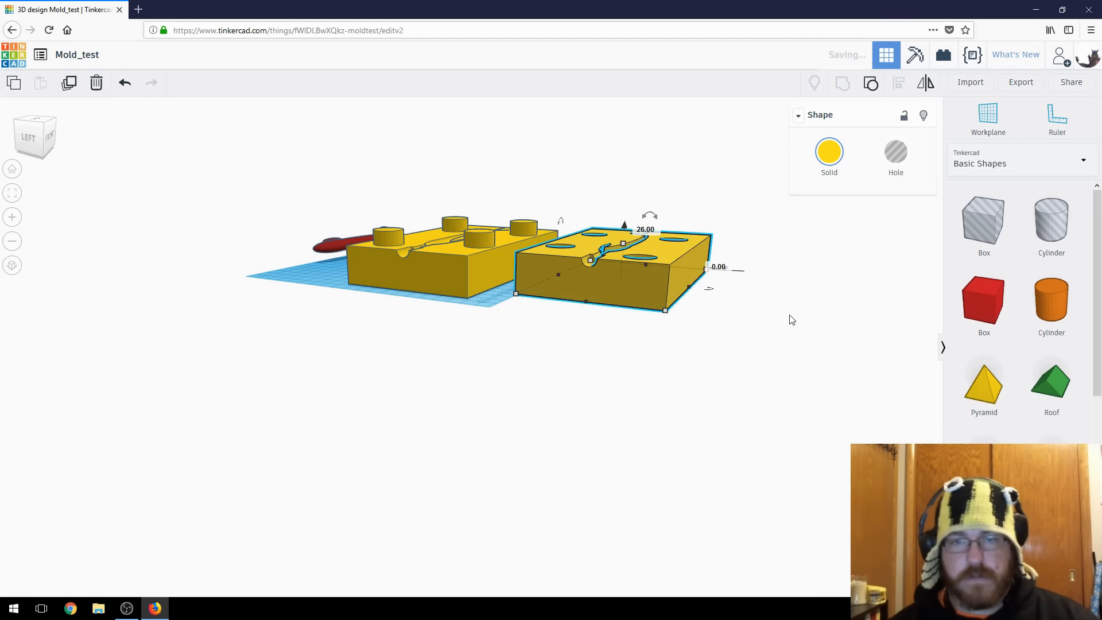
# Step: Examine both mold halves from above and from several sides, comparing the cavities, sprue, vent, pegs and matching holes
pyautogui.click(681, 354)
pyautogui.moveTo(677, 355); pyautogui.dragTo(533, 492, button='right')
pyautogui.moveTo(532, 491); pyautogui.dragTo(487, 440)
pyautogui.moveTo(487, 439); pyautogui.dragTo(497, 417, button='right')
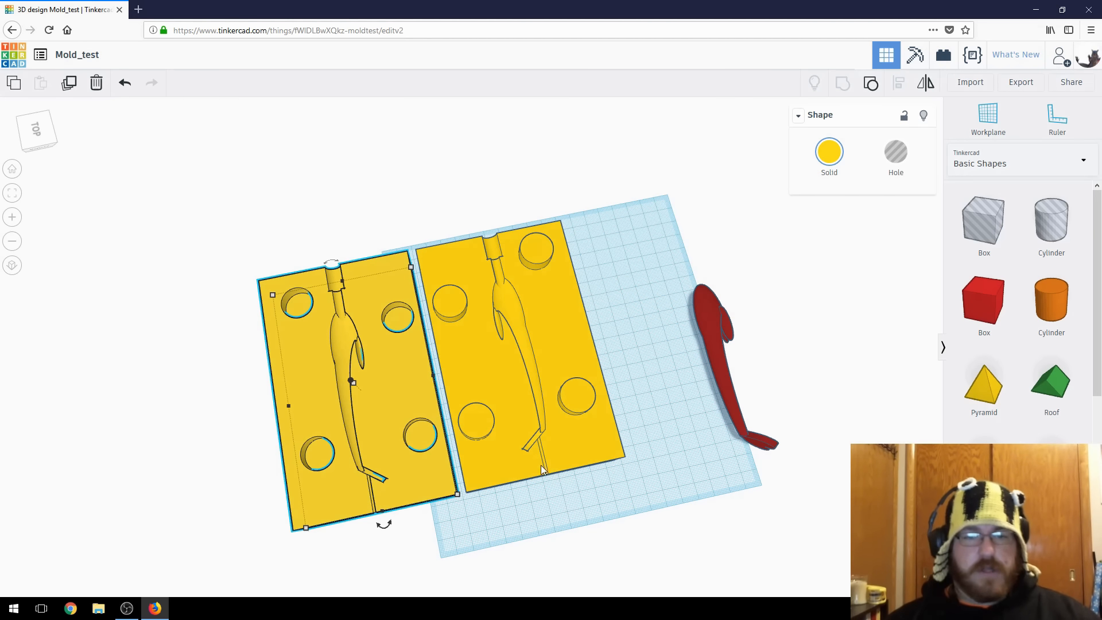
pyautogui.moveTo(553, 552); pyautogui.dragTo(596, 473, button='right')
pyautogui.moveTo(509, 463); pyautogui.dragTo(760, 539, button='right')
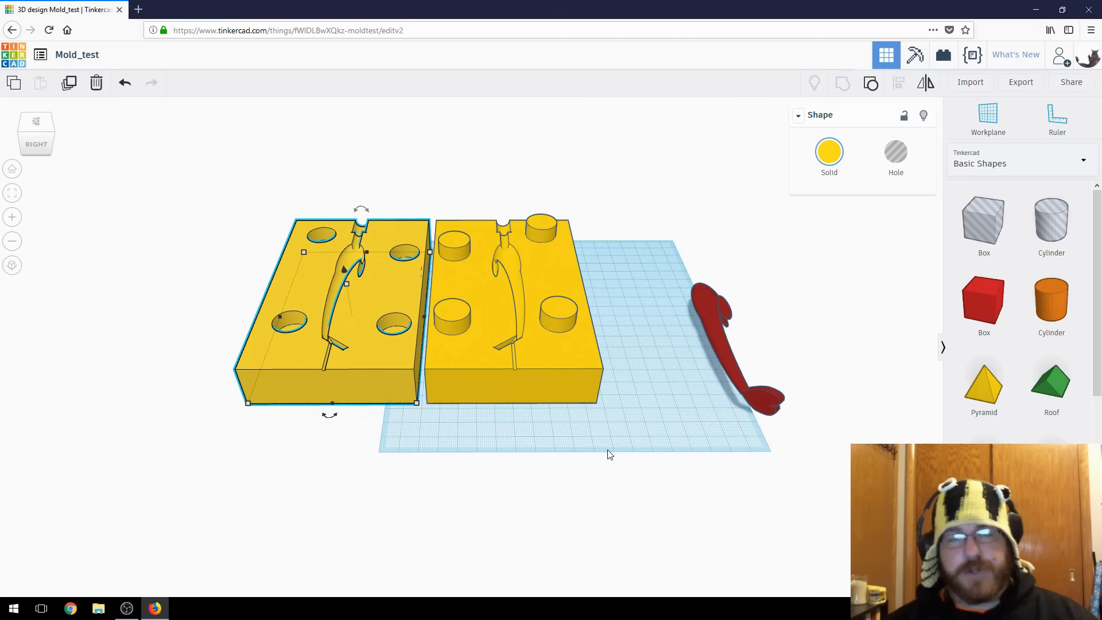
pyautogui.moveTo(647, 390); pyautogui.dragTo(587, 435, button='right')
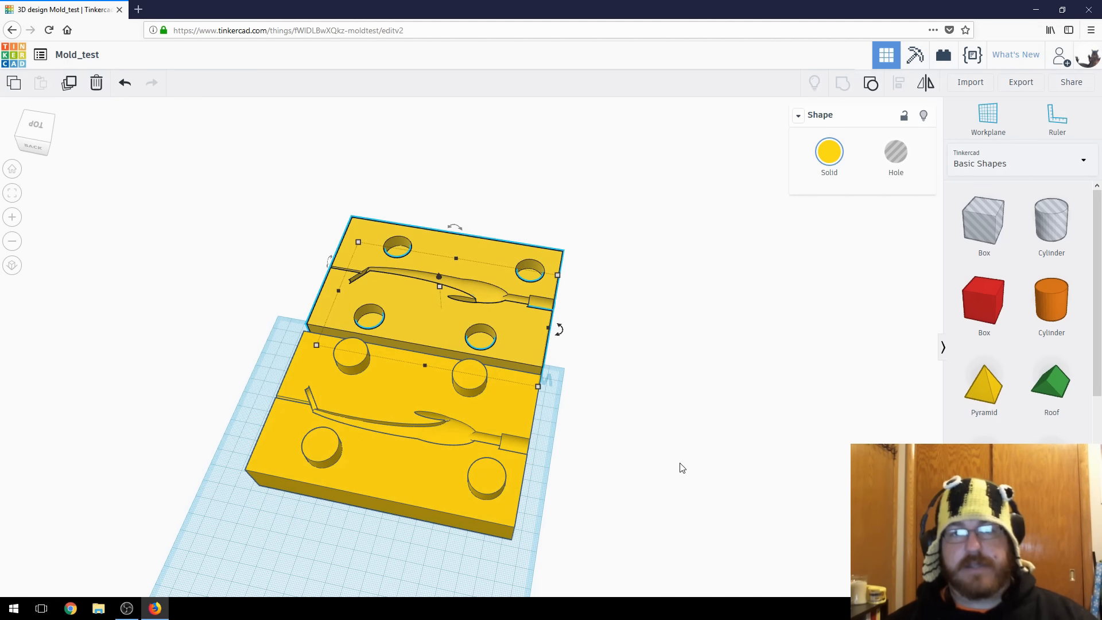
pyautogui.moveTo(662, 457); pyautogui.dragTo(534, 412, button='right')
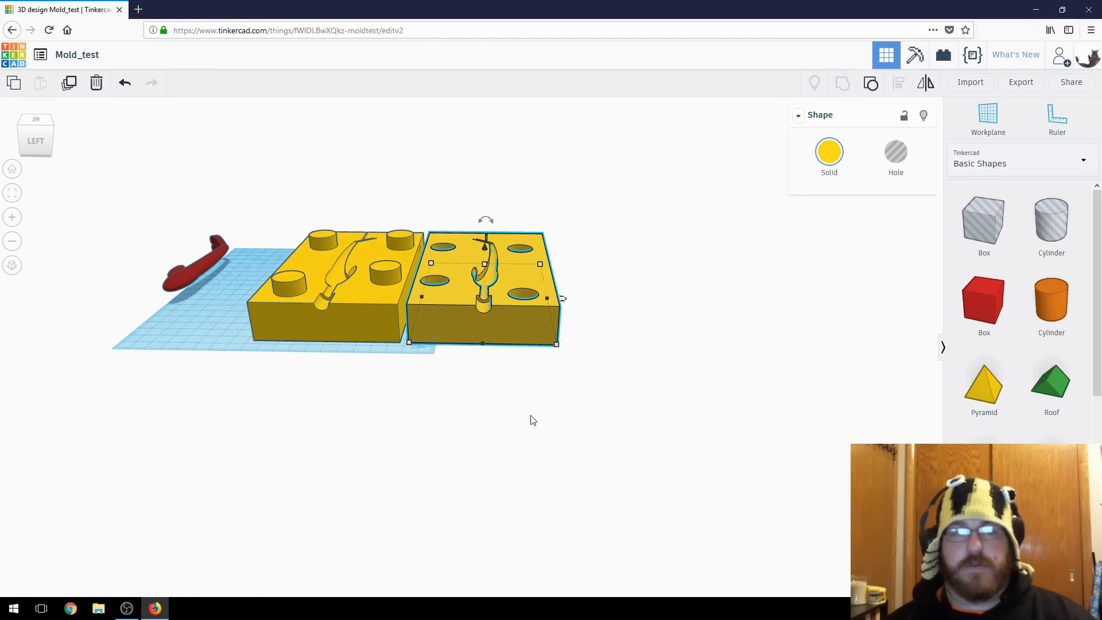
pyautogui.moveTo(704, 497); pyautogui.dragTo(552, 446, button='right')
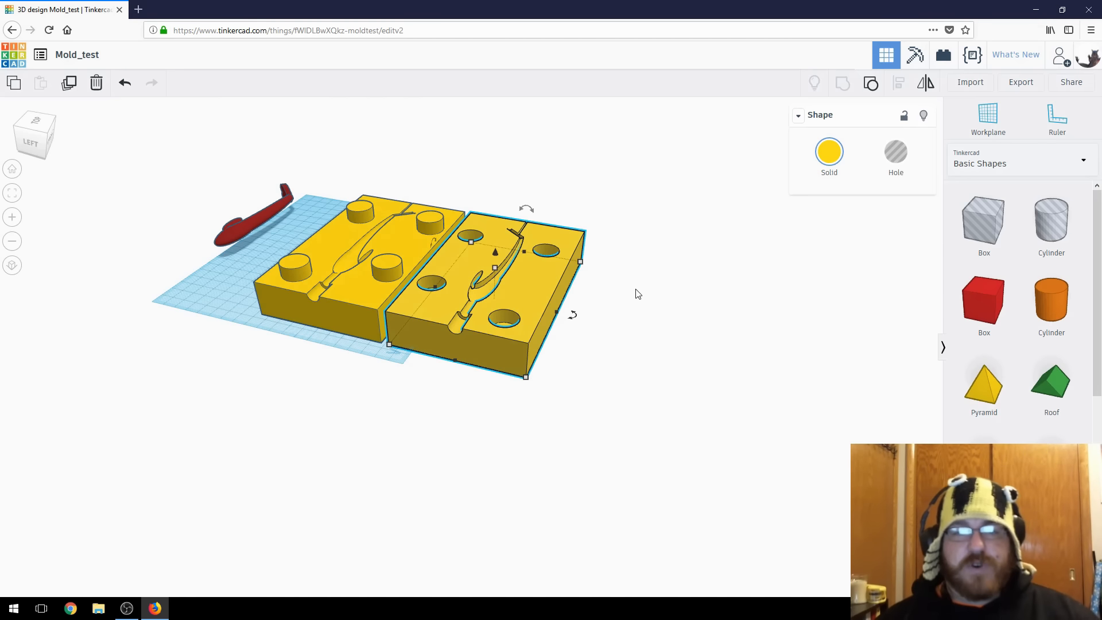
pyautogui.moveTo(701, 344)
pyautogui.mouseDown(button='right')
pyautogui.moveTo(576, 339)
pyautogui.moveTo(511, 377)
pyautogui.moveTo(536, 352)
pyautogui.moveTo(687, 329)
pyautogui.mouseUp(button='right')
pyautogui.scroll(3, 472, 349)
pyautogui.click(472, 348)
pyautogui.moveTo(583, 305); pyautogui.dragTo(624, 335, button='right')
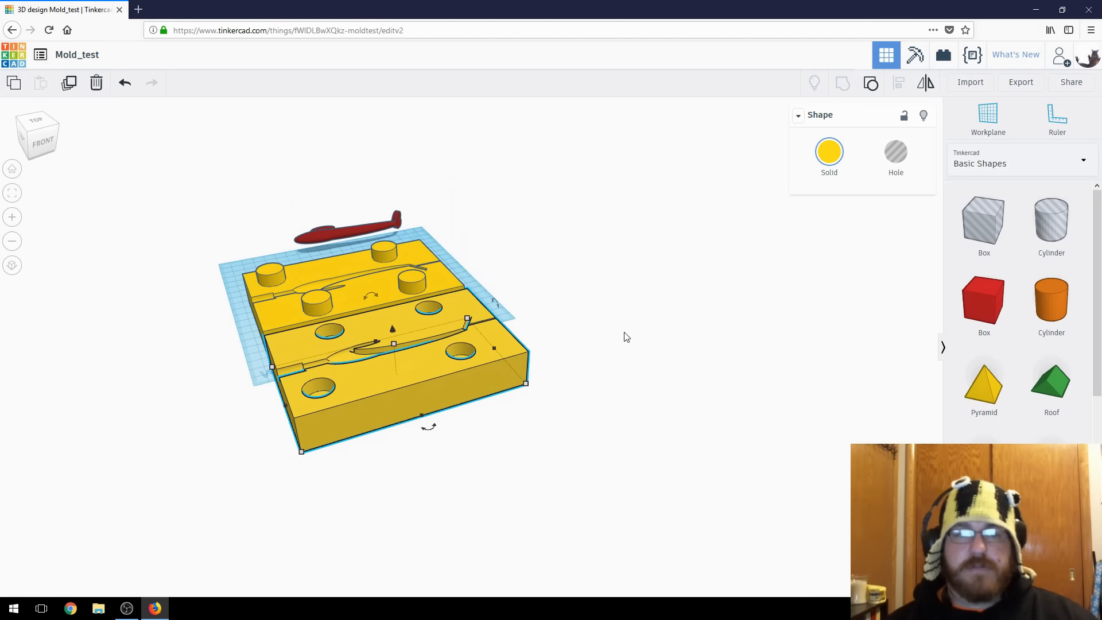
pyautogui.moveTo(622, 335); pyautogui.dragTo(792, 388, button='middle')
pyautogui.moveTo(777, 397); pyautogui.dragTo(561, 417, button='right')
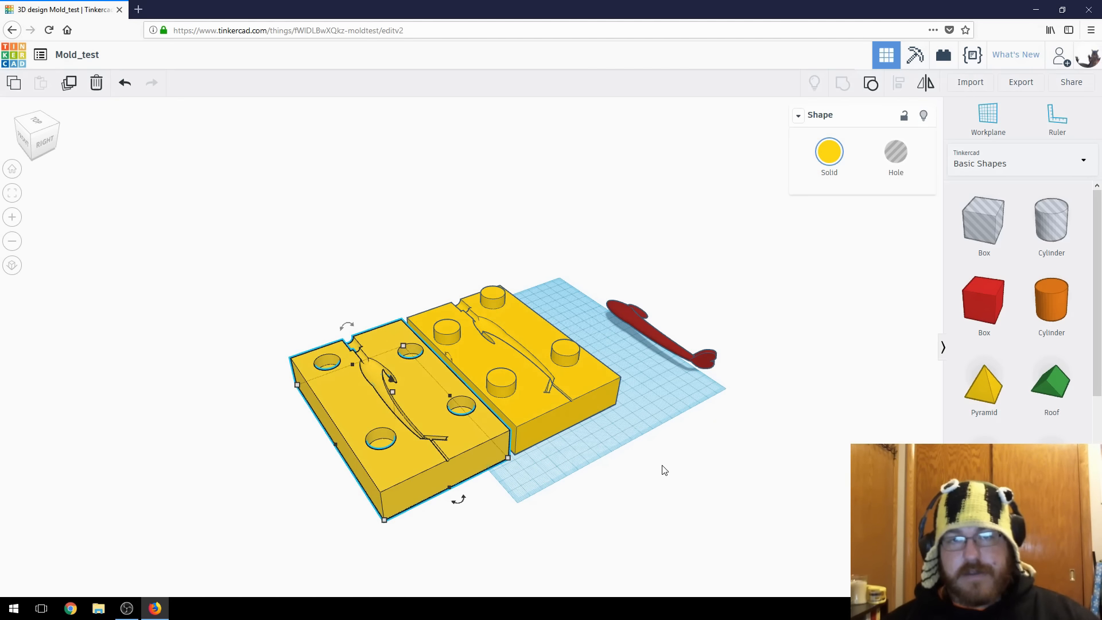
pyautogui.moveTo(717, 469); pyautogui.dragTo(698, 405, button='right')
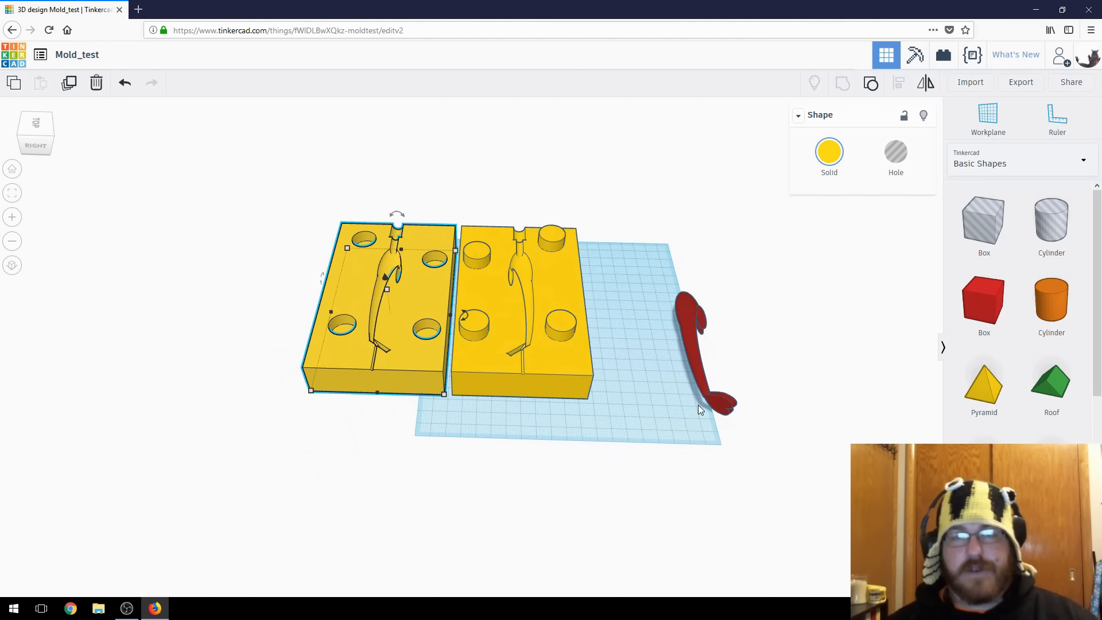